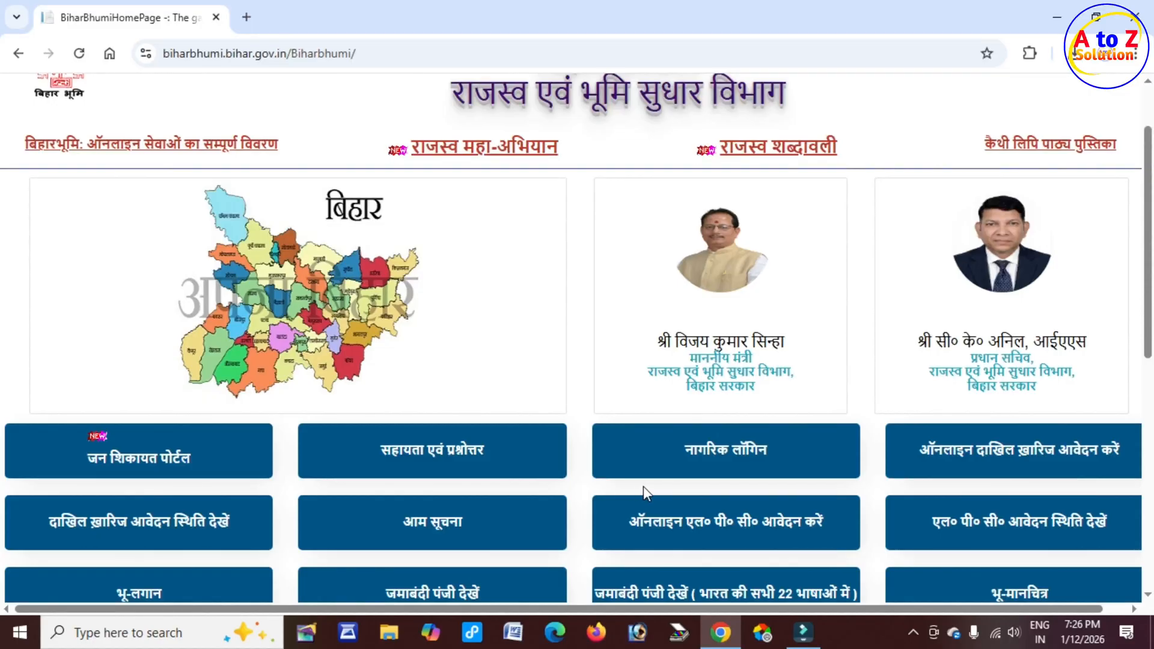
Step: Open the citizen login page of the Bihar Bhumi portal
left_click(743, 459)
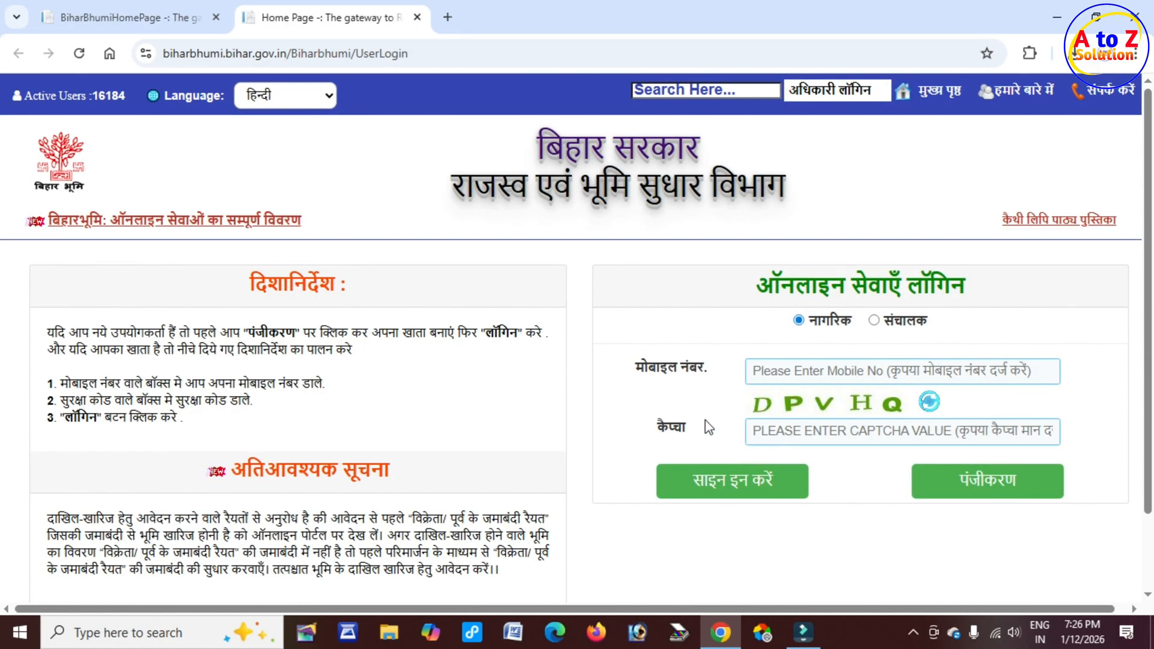
left_click(776, 372)
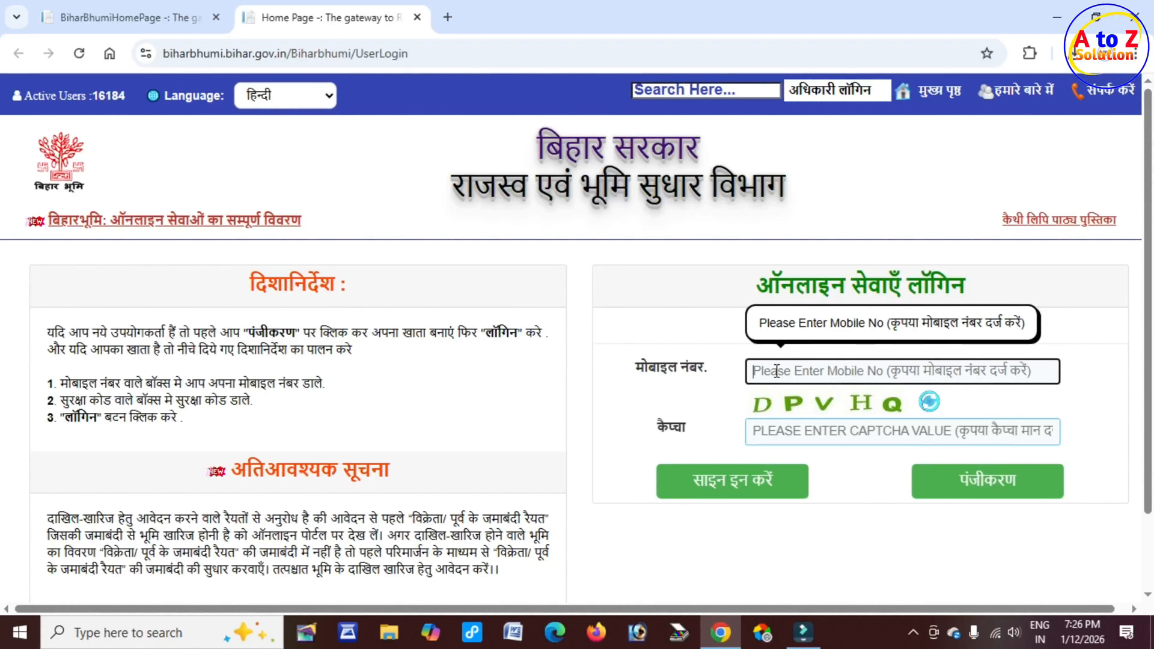
Step: Open the new user registration form and review its personal details fields and the relation options list
left_click(1010, 497)
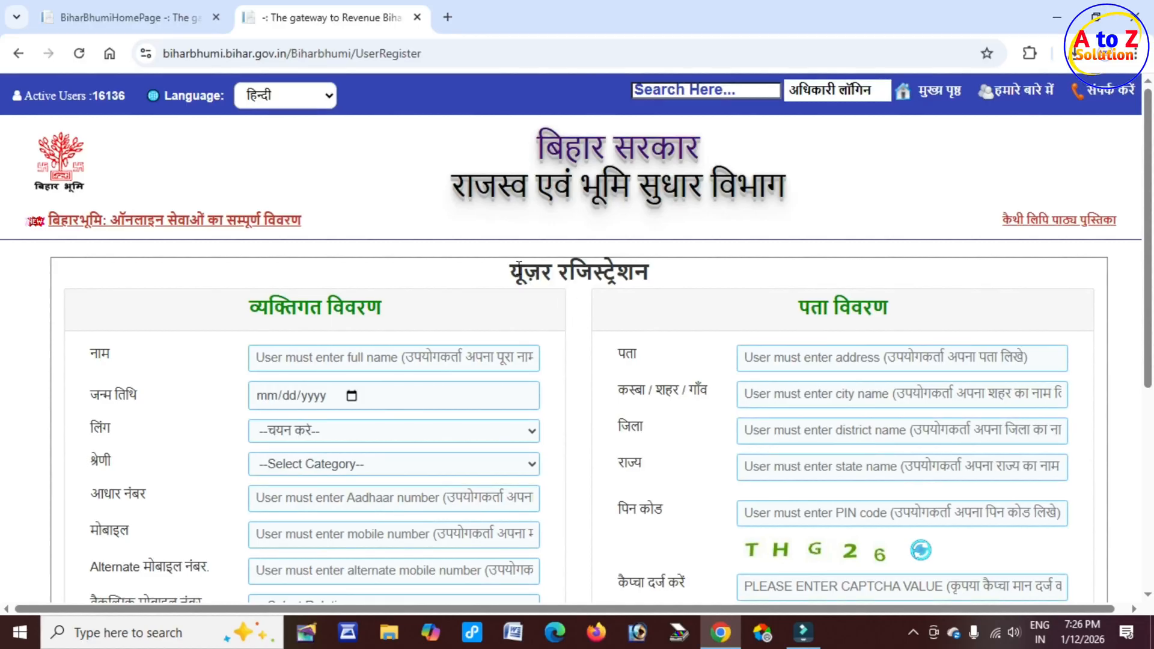
left_click_drag(517, 265, 677, 280)
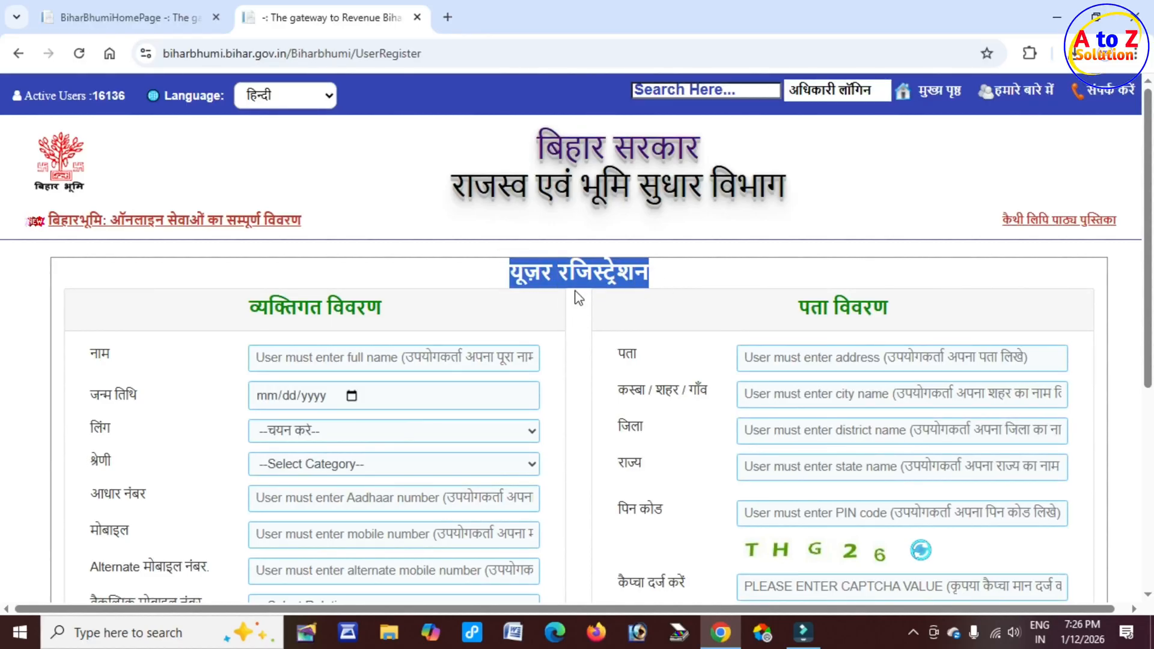
scroll(578, 296, "down", 1)
left_click_drag(248, 222, 391, 229)
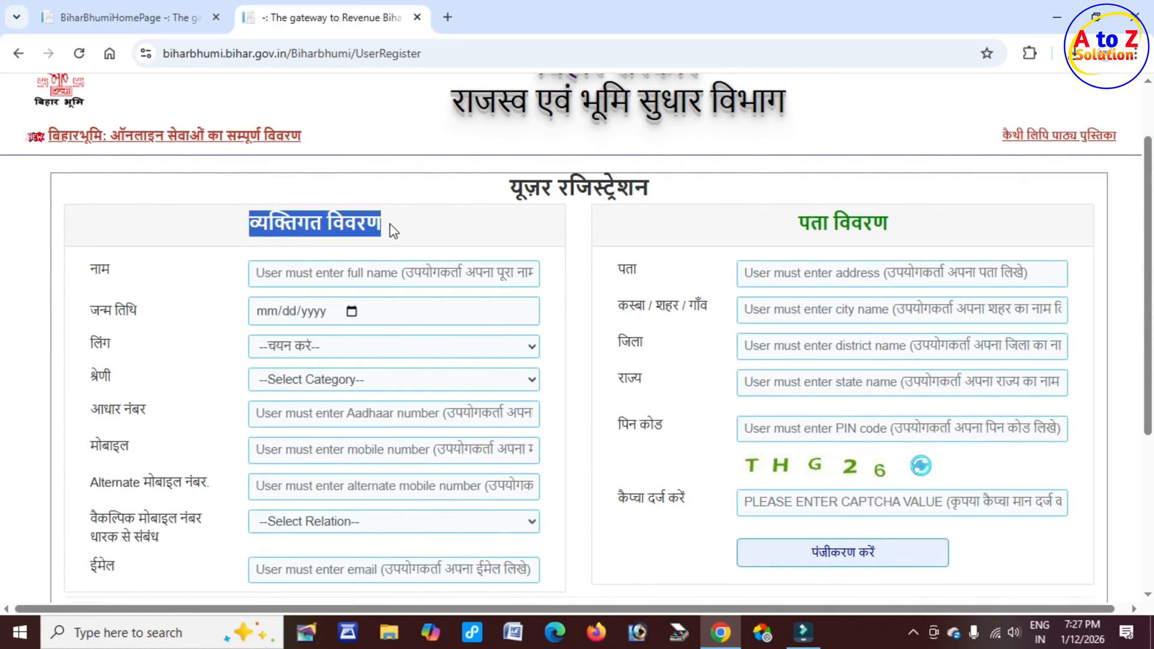
left_click(316, 273)
left_click(274, 312)
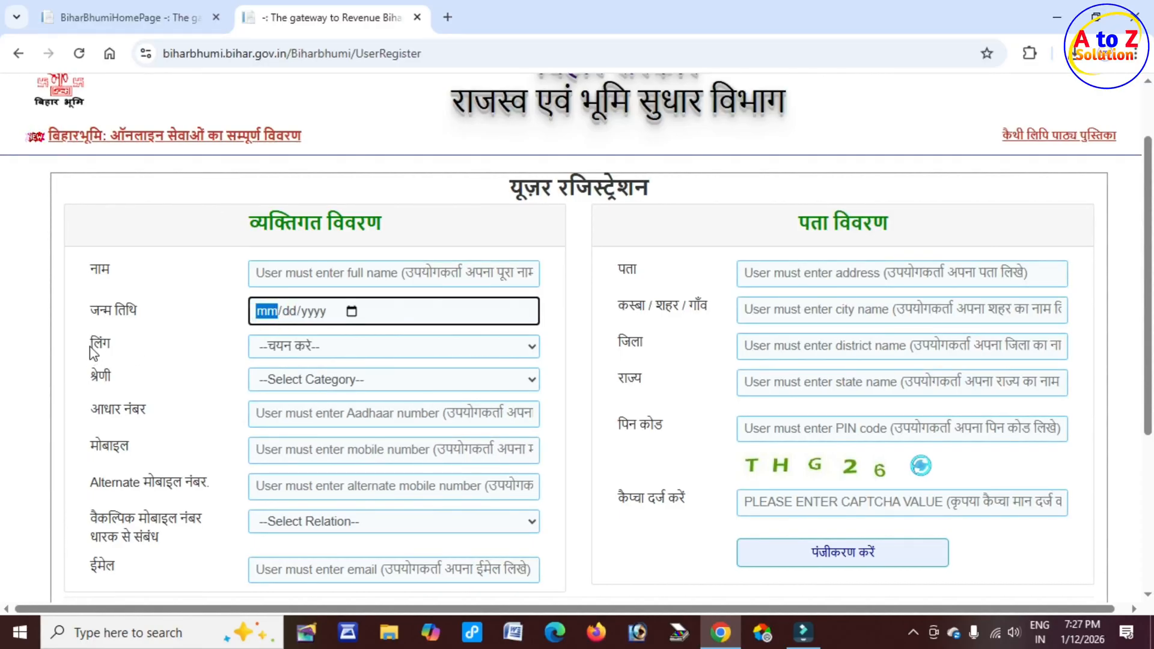
left_click_drag(90, 347, 167, 409)
left_click(114, 411)
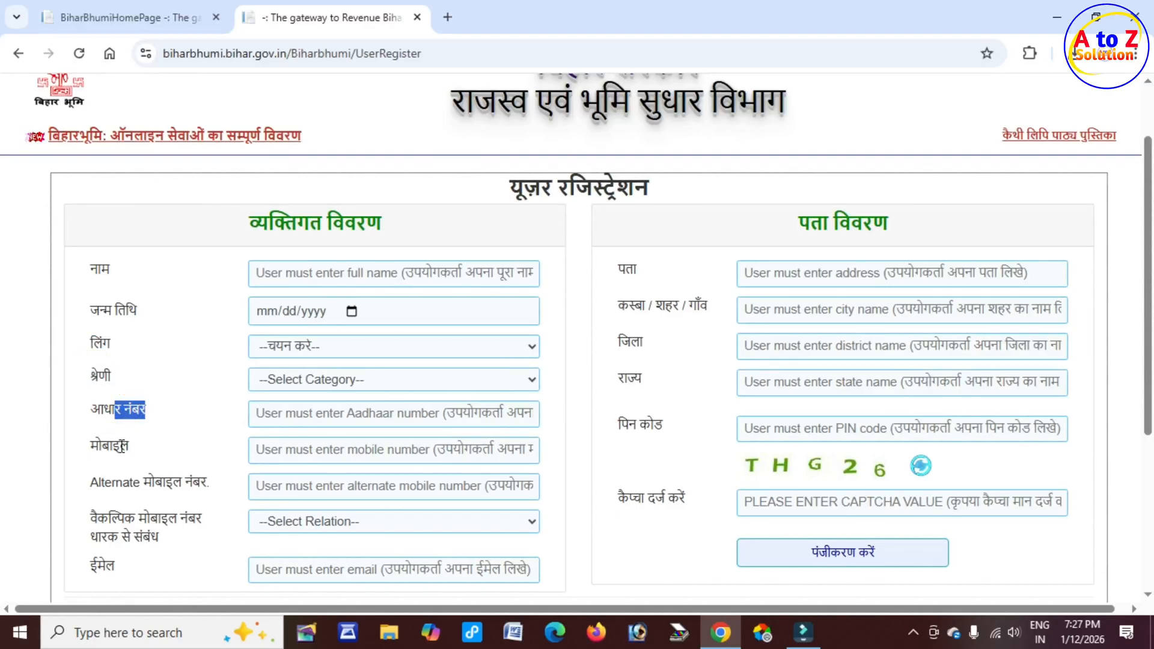
left_click_drag(106, 445, 140, 446)
scroll(139, 445, "down", 1)
left_click_drag(112, 398, 214, 403)
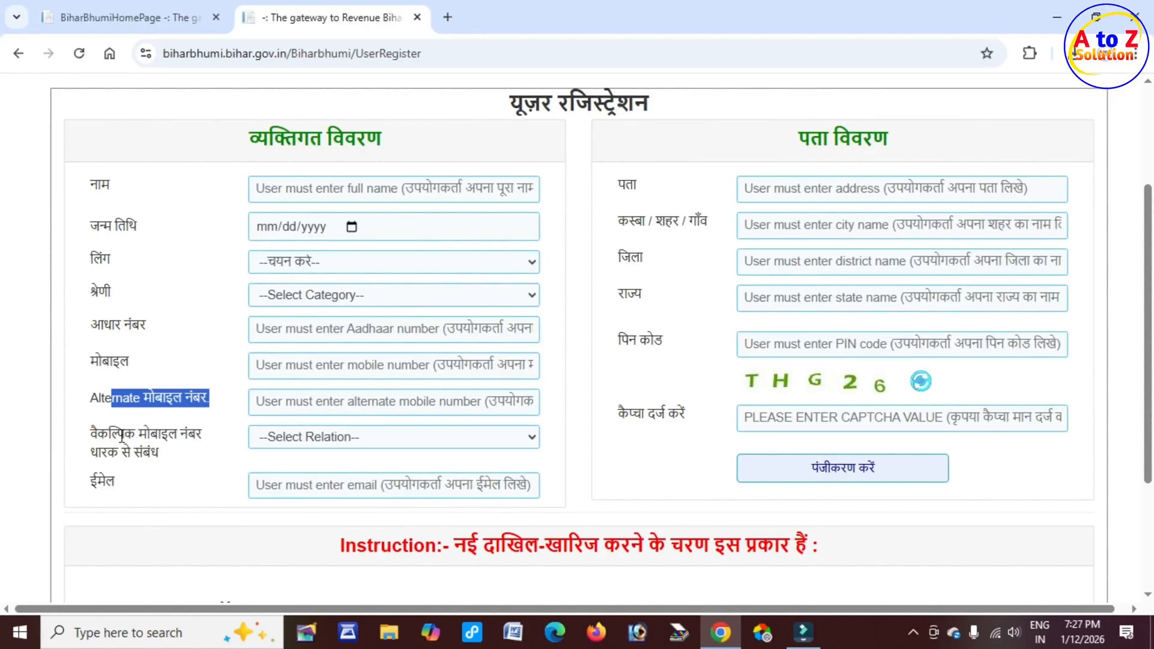
left_click_drag(108, 434, 198, 434)
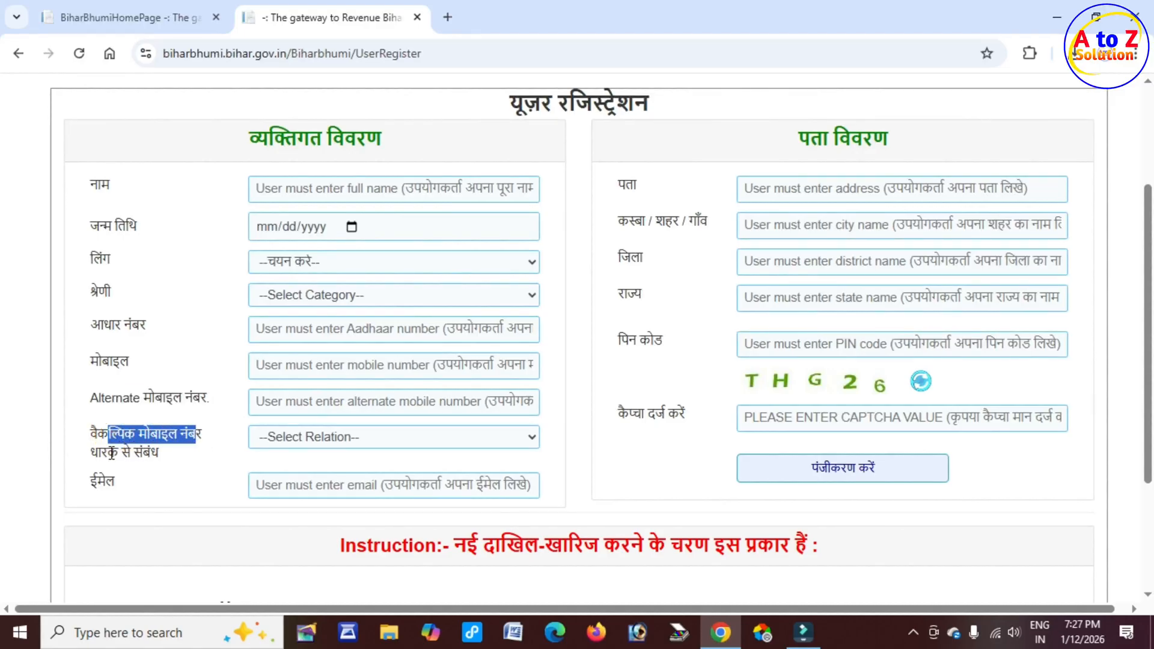
left_click_drag(112, 452, 162, 459)
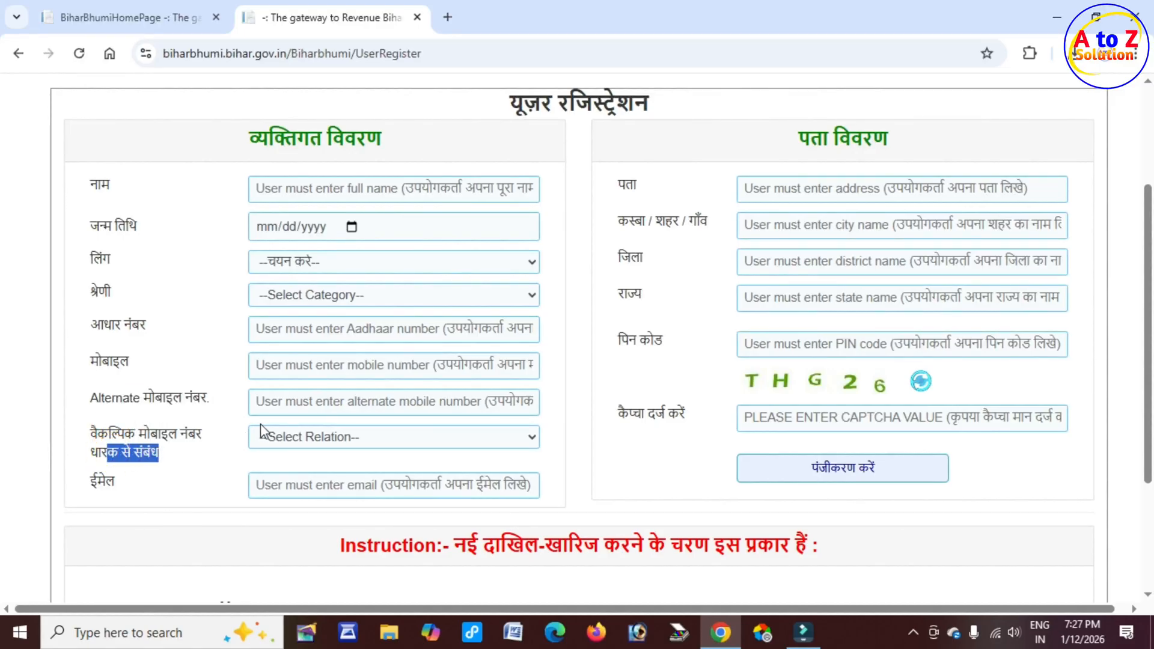
left_click(299, 404)
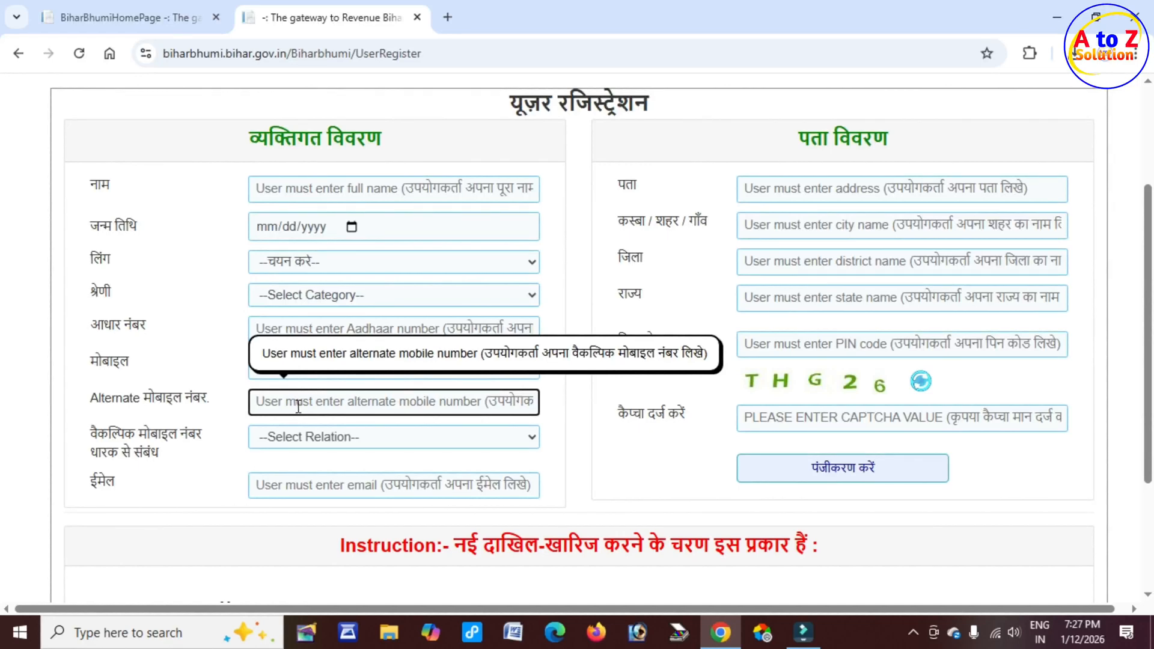
left_click(313, 439)
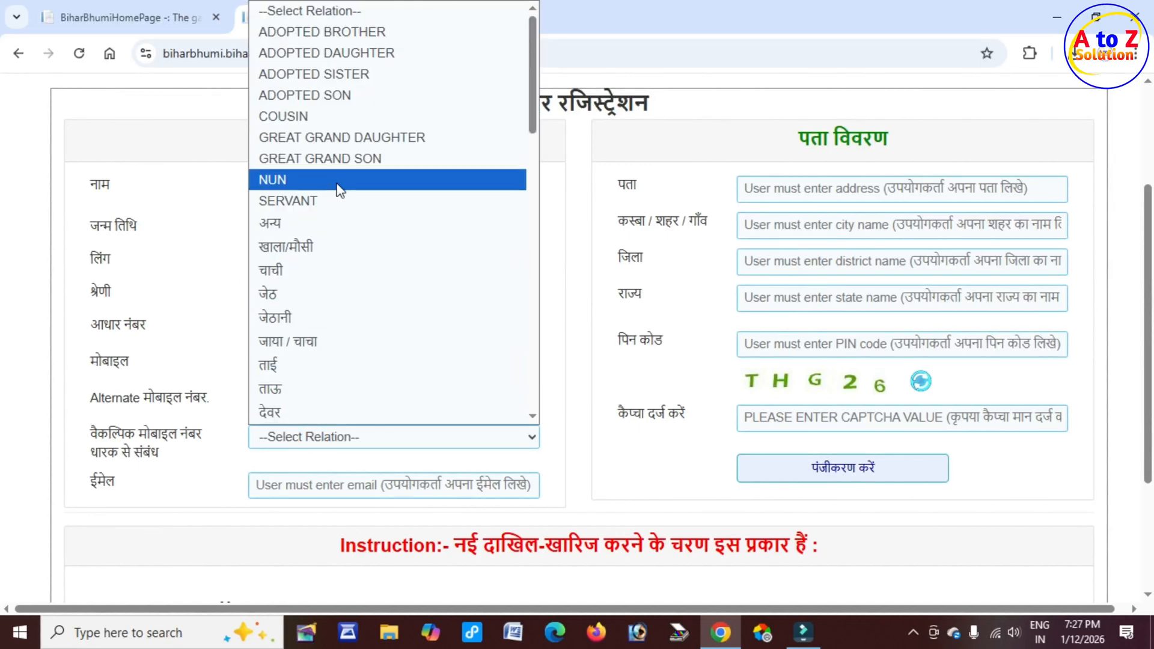
scroll(337, 181, "down", 10)
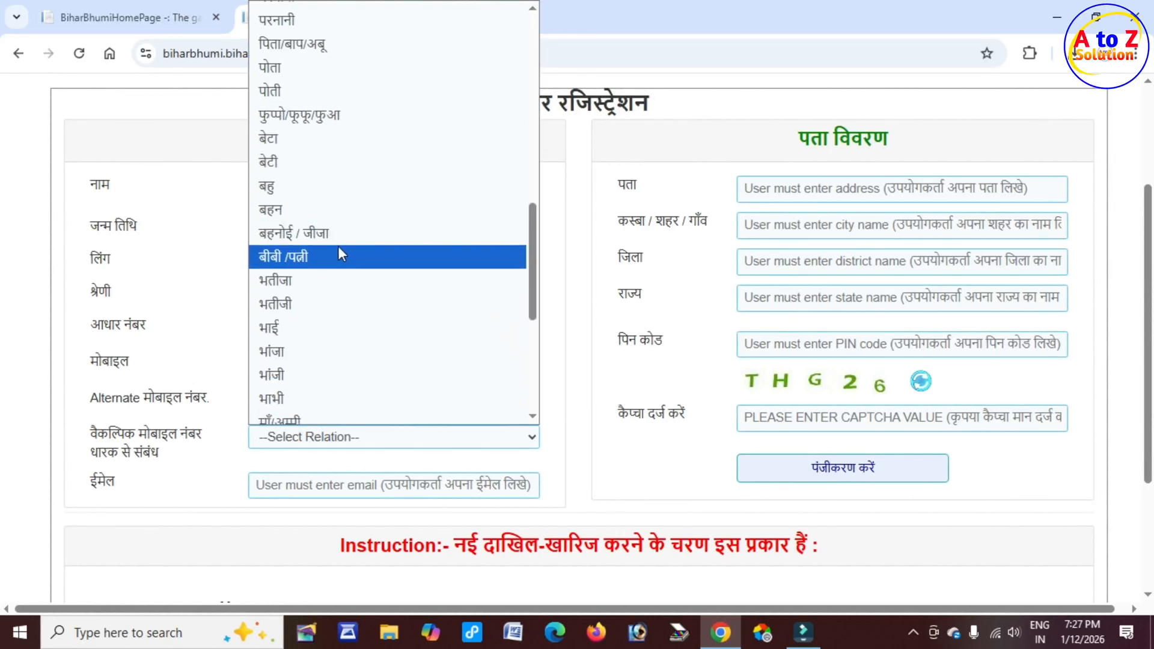
scroll(338, 247, "down", 5)
left_click(223, 455)
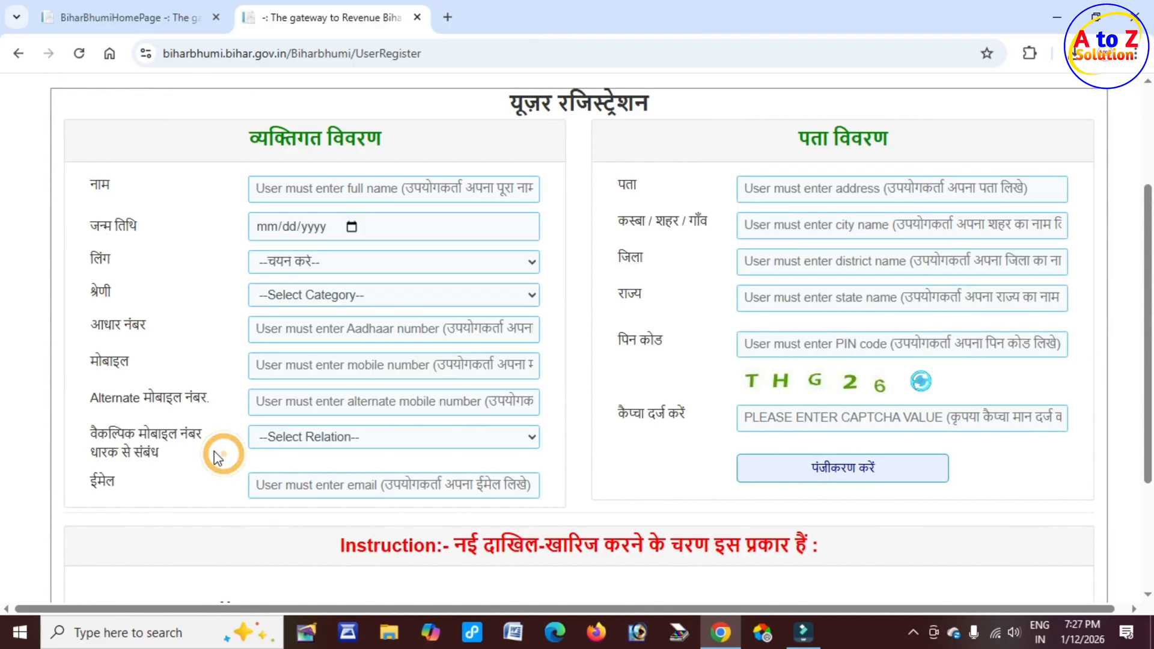
double_click(73, 479)
left_click(324, 484)
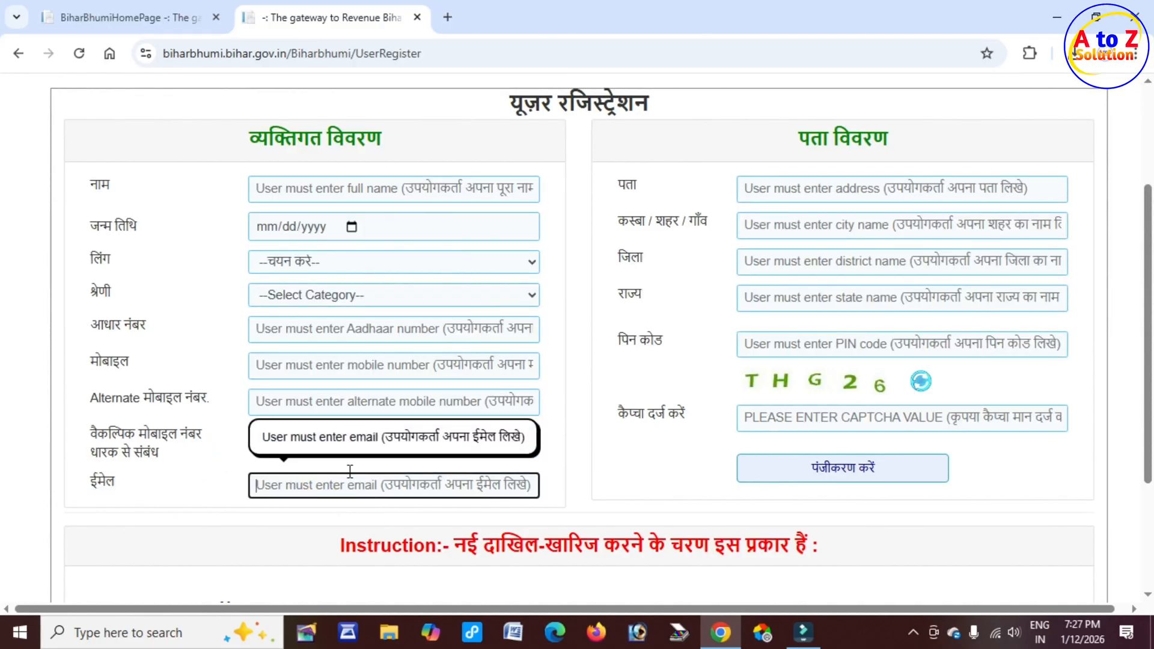
Step: Review the address details and captcha fields of the registration form, then return to the login page
scroll(776, 340, "up", 3)
left_click_drag(810, 308, 895, 307)
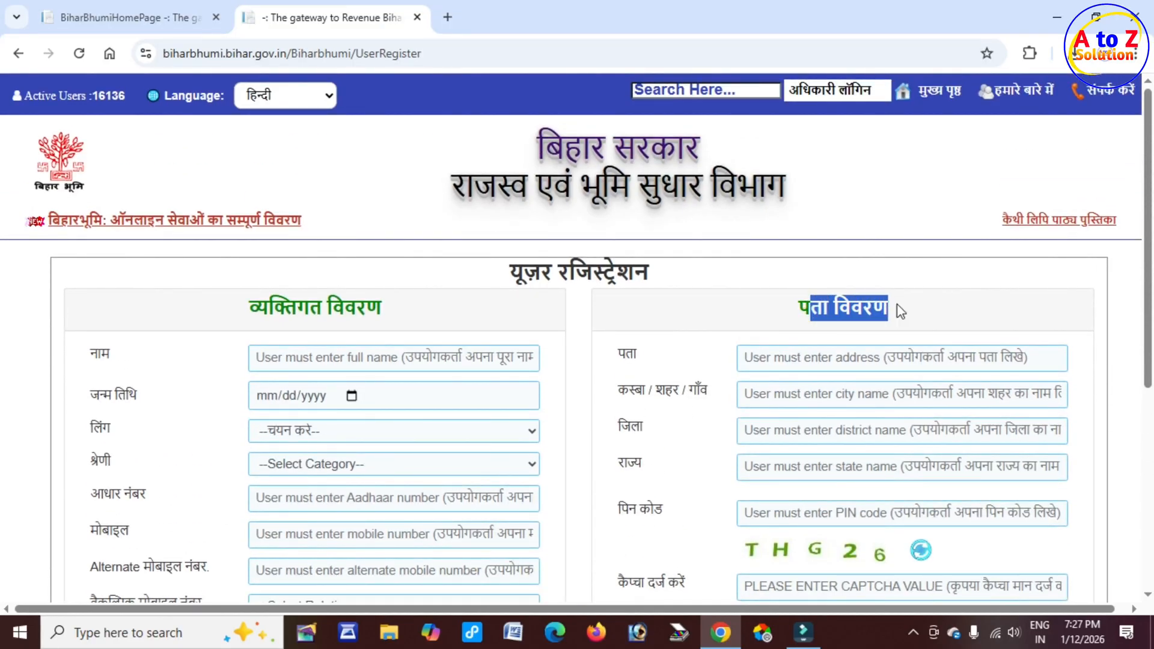
double_click(625, 355)
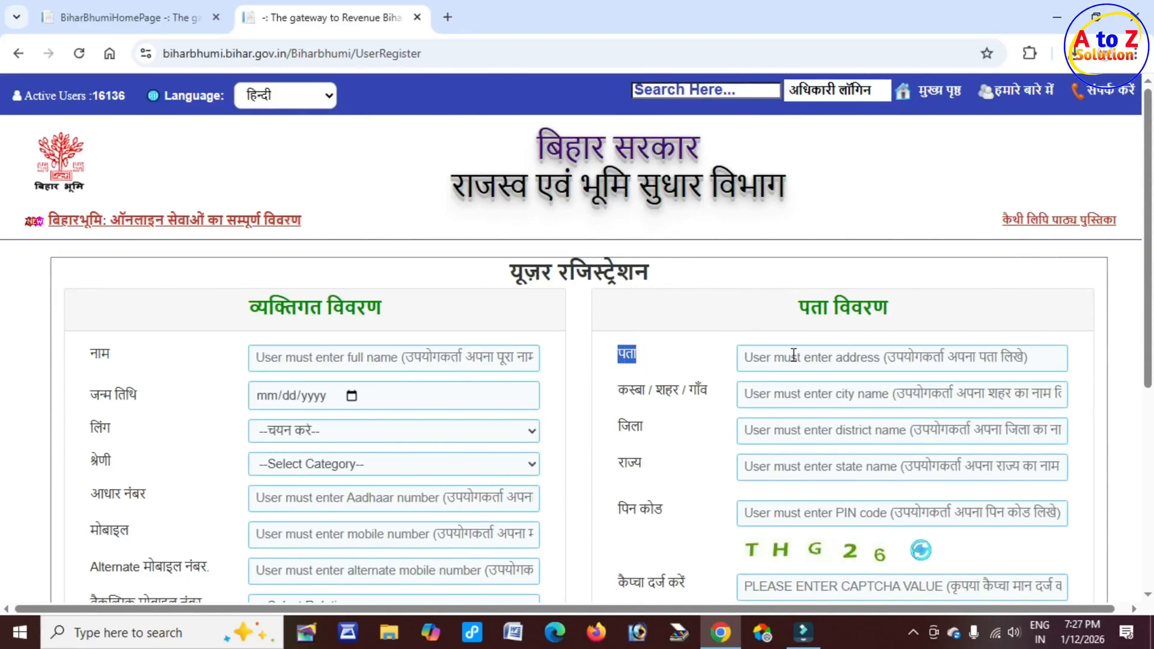
left_click_drag(648, 390, 708, 391)
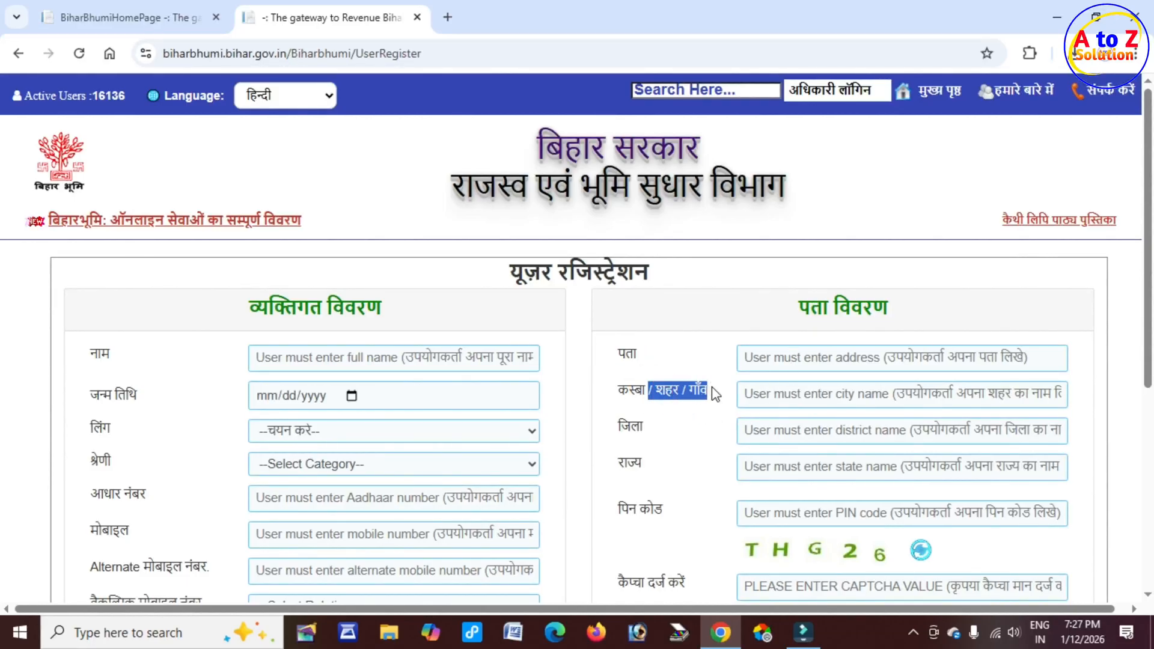
left_click(746, 395)
left_click(747, 430)
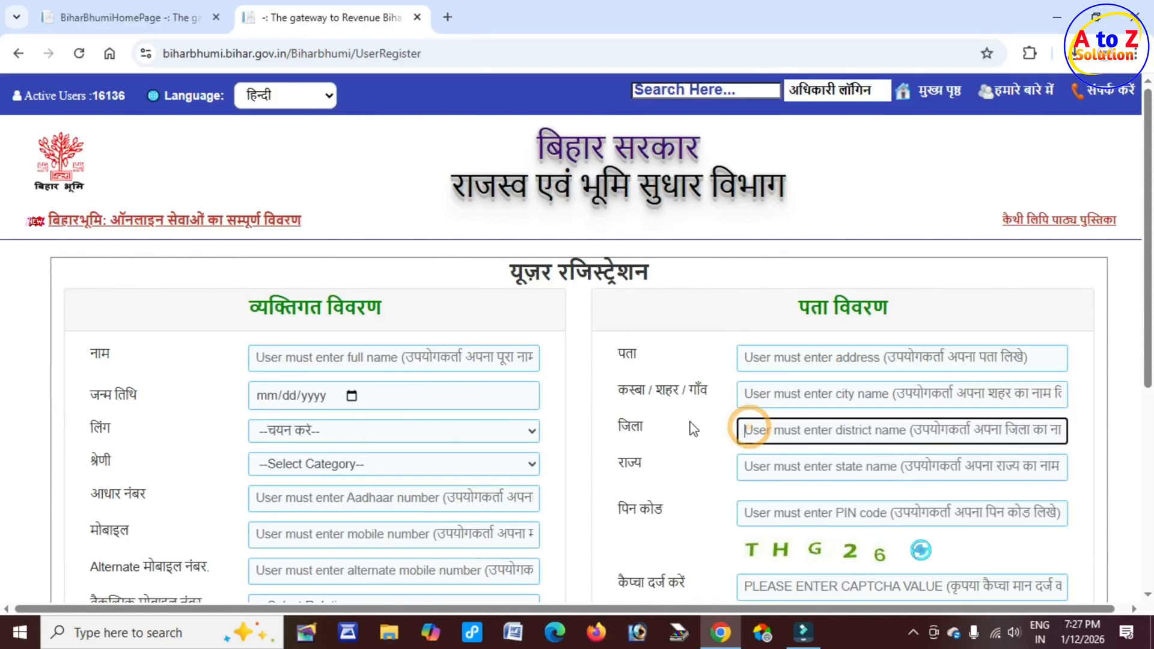
scroll(739, 409, "down", 2)
left_click(746, 382)
left_click(636, 425)
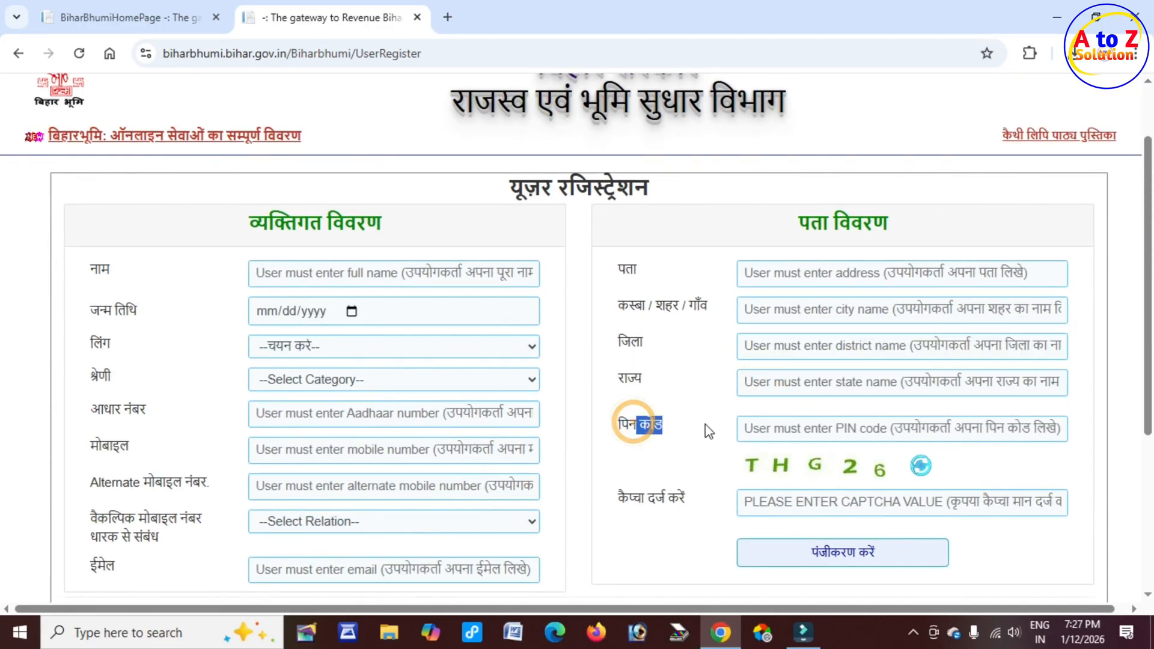
left_click(788, 503)
scroll(703, 480, "down", 3)
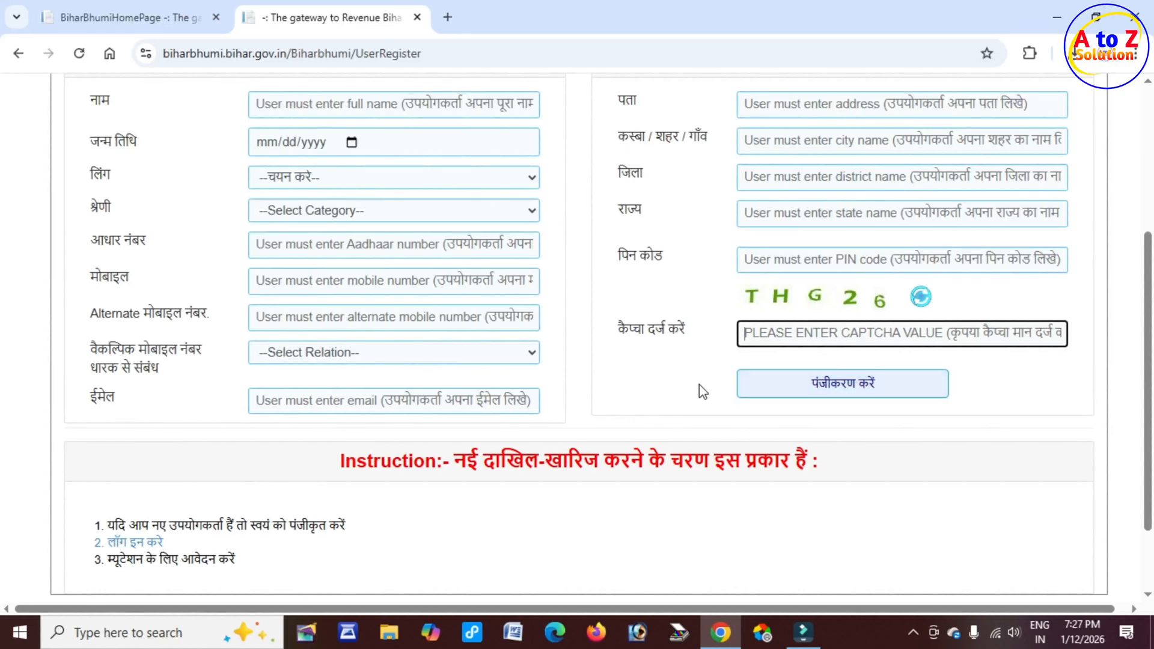
scroll(676, 392, "up", 4)
scroll(675, 392, "up", 1)
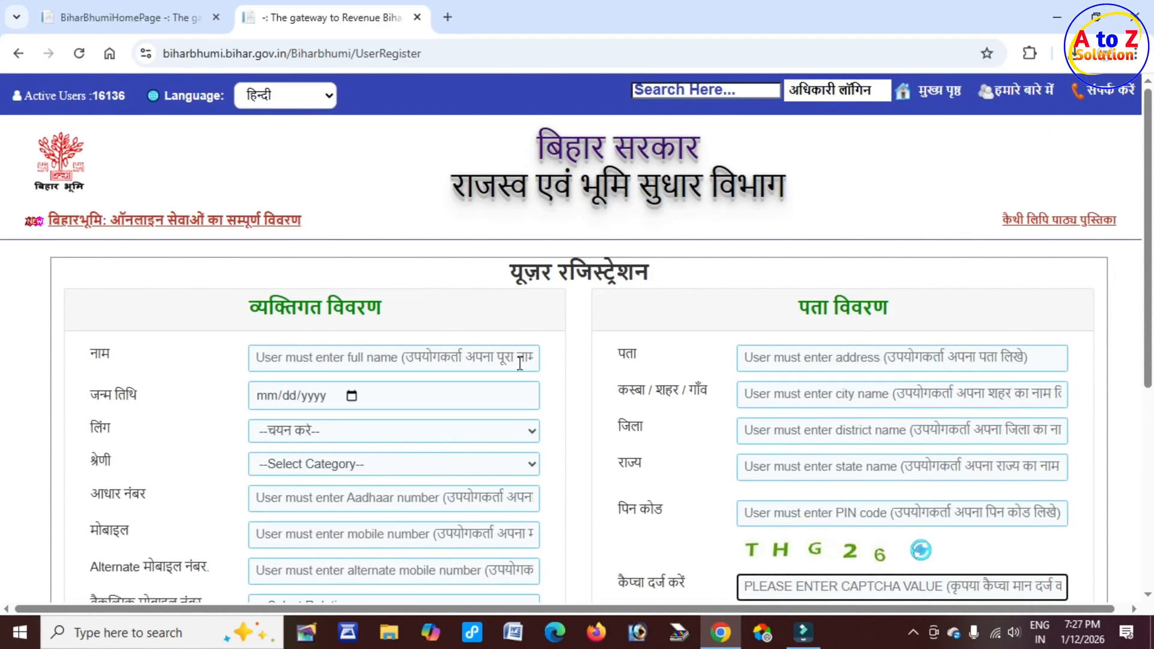
scroll(520, 363, "down", 7)
left_click(108, 456)
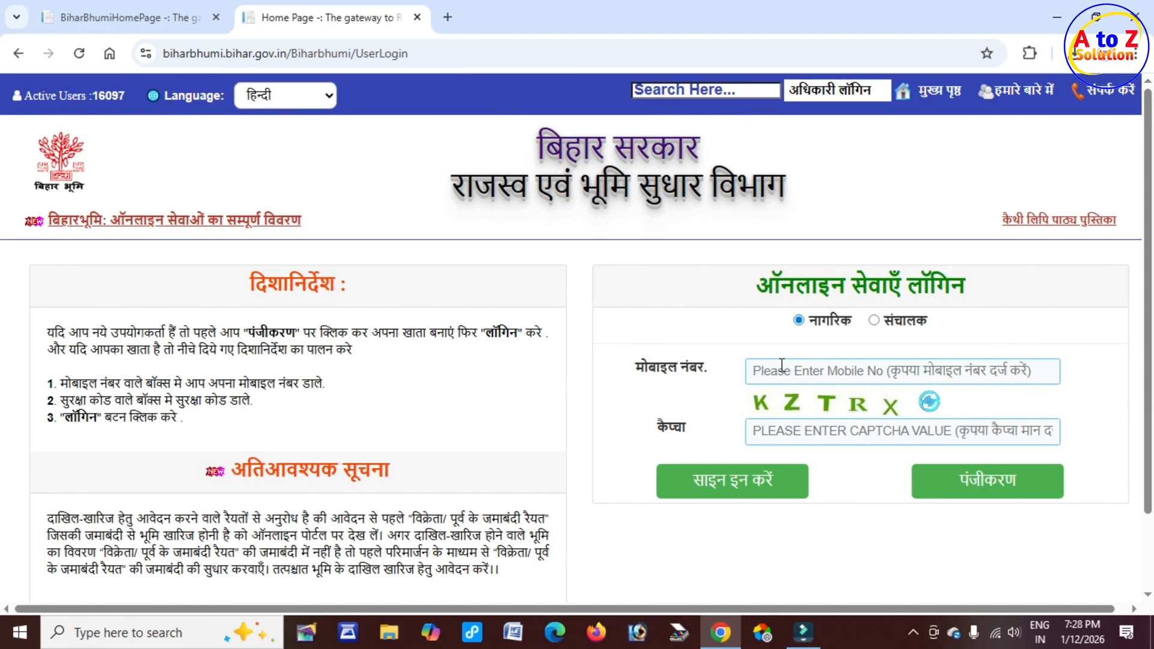
Step: Sign in as a citizen with the mobile number and captcha, then enter and confirm the OTP code
left_click(772, 369)
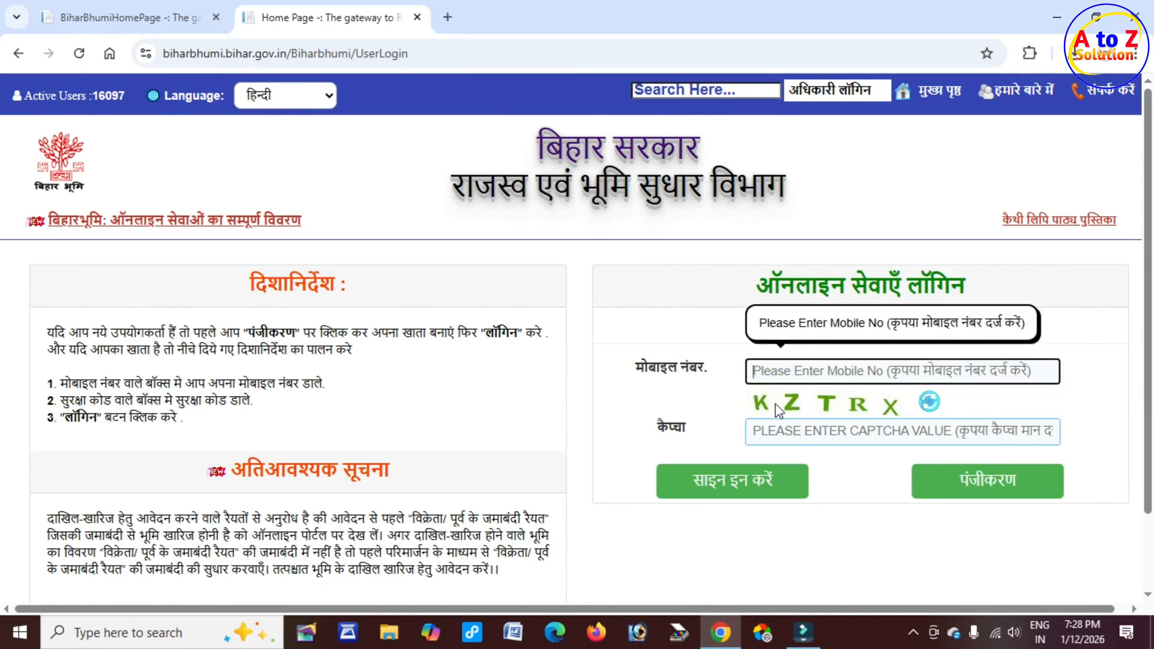
left_click(801, 436)
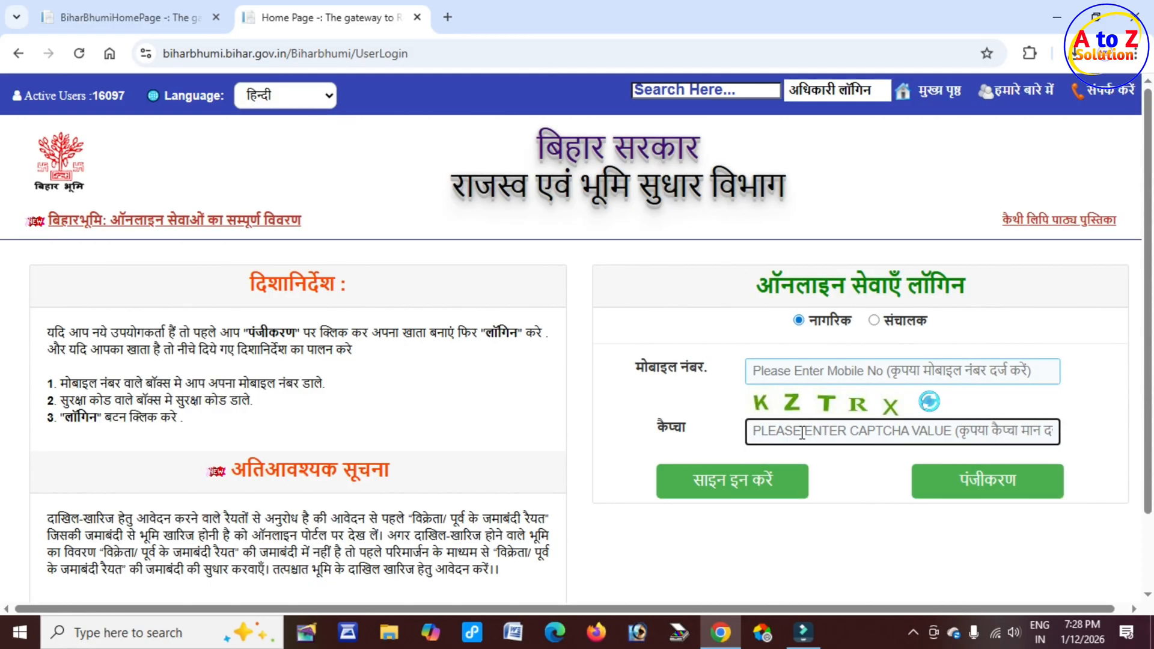
left_click(753, 491)
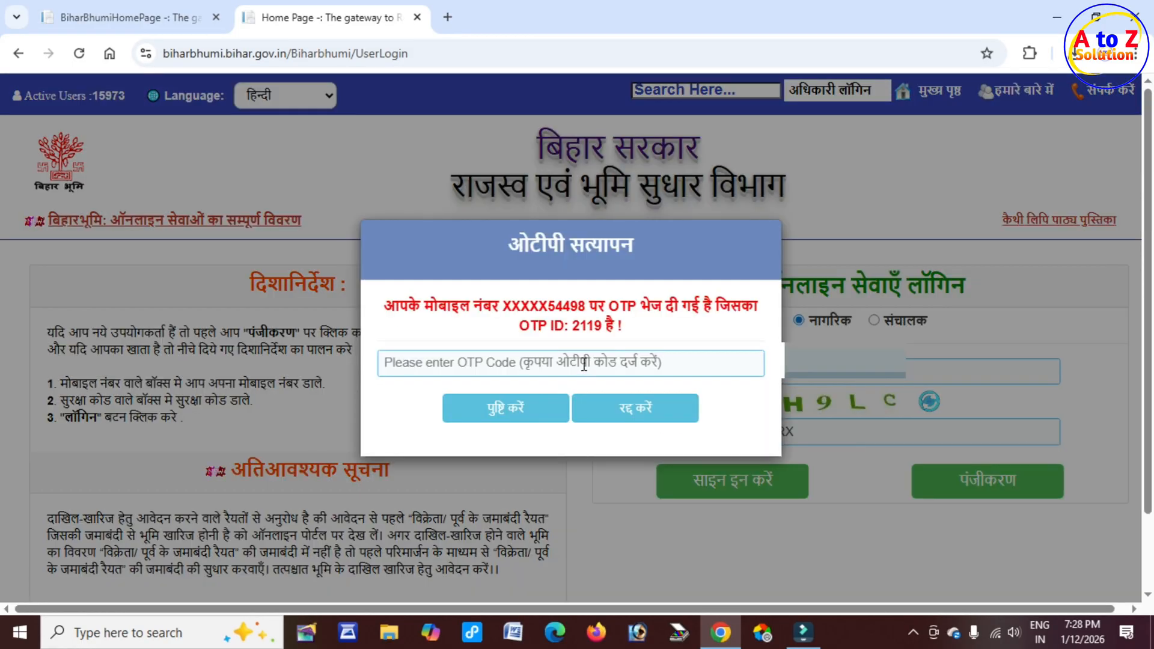
left_click(507, 361)
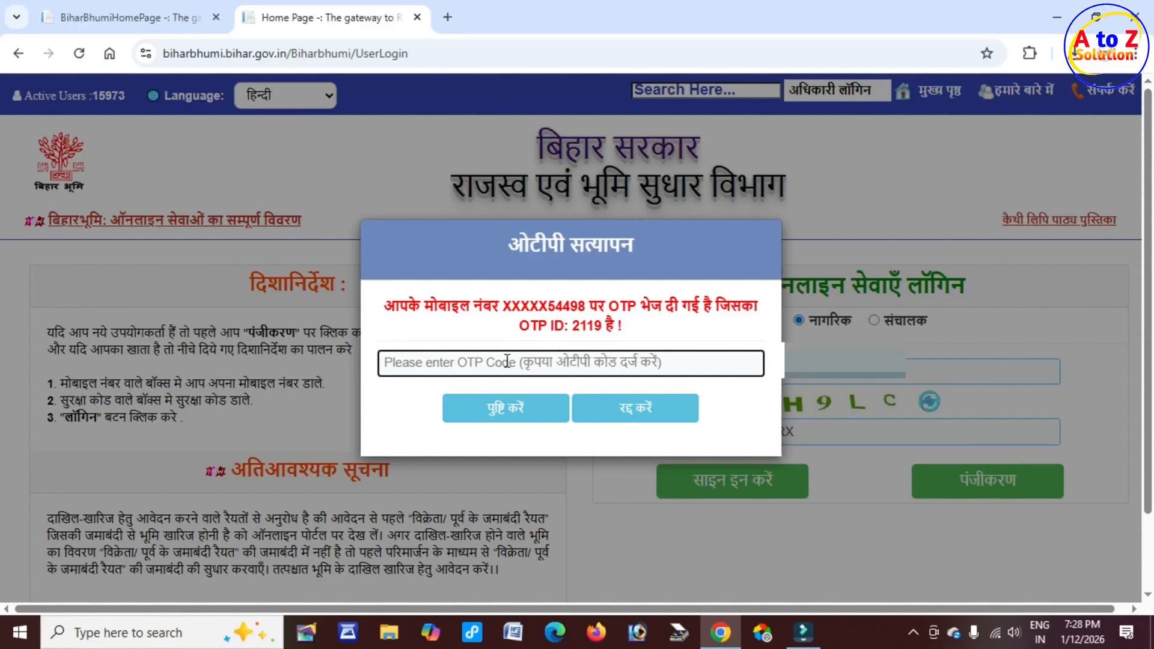
left_click(515, 414)
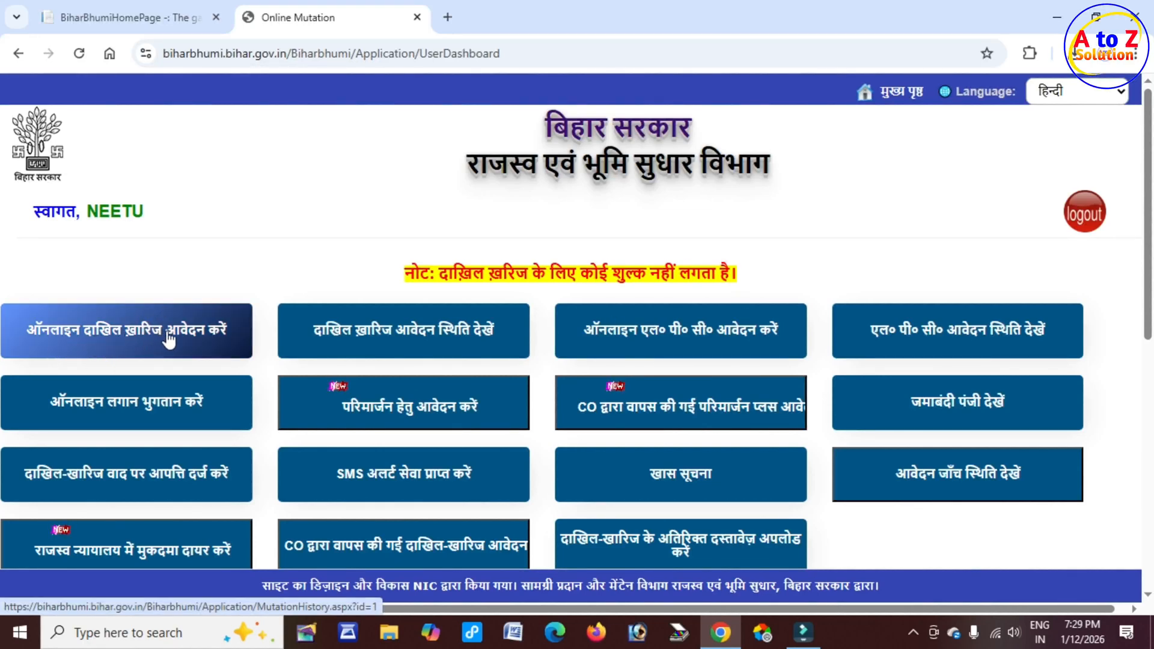
Step: Open the online दाखिल ख़ारिज (mutation) application page and review its district and circle selection section
left_click(196, 330)
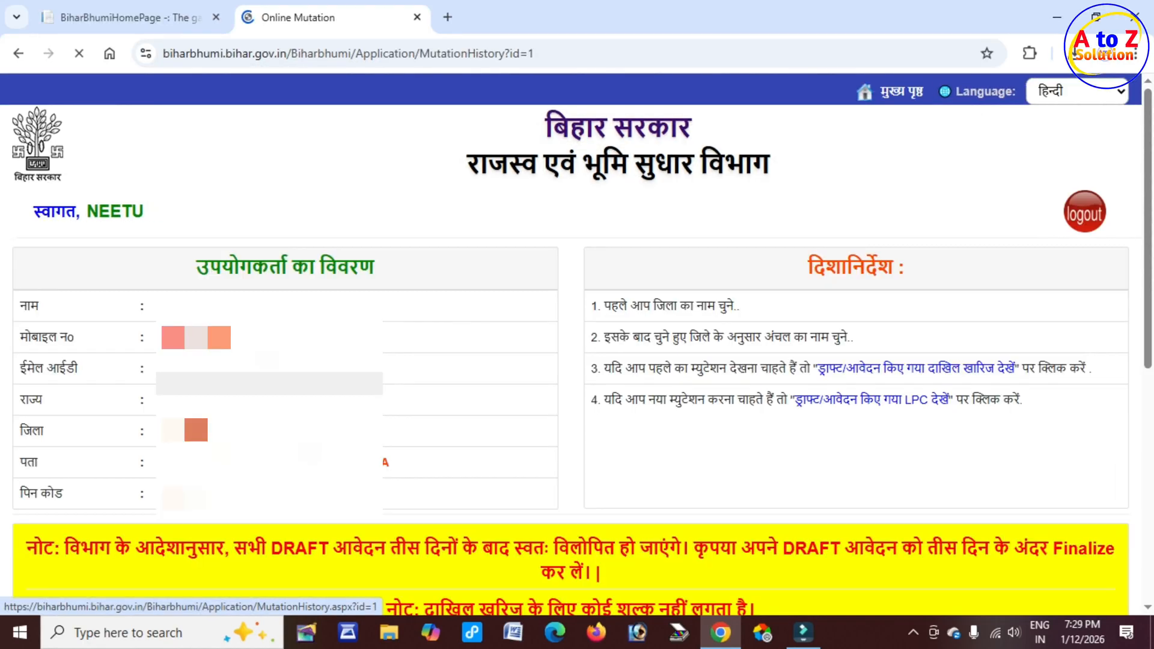
left_click_drag(209, 266, 374, 267)
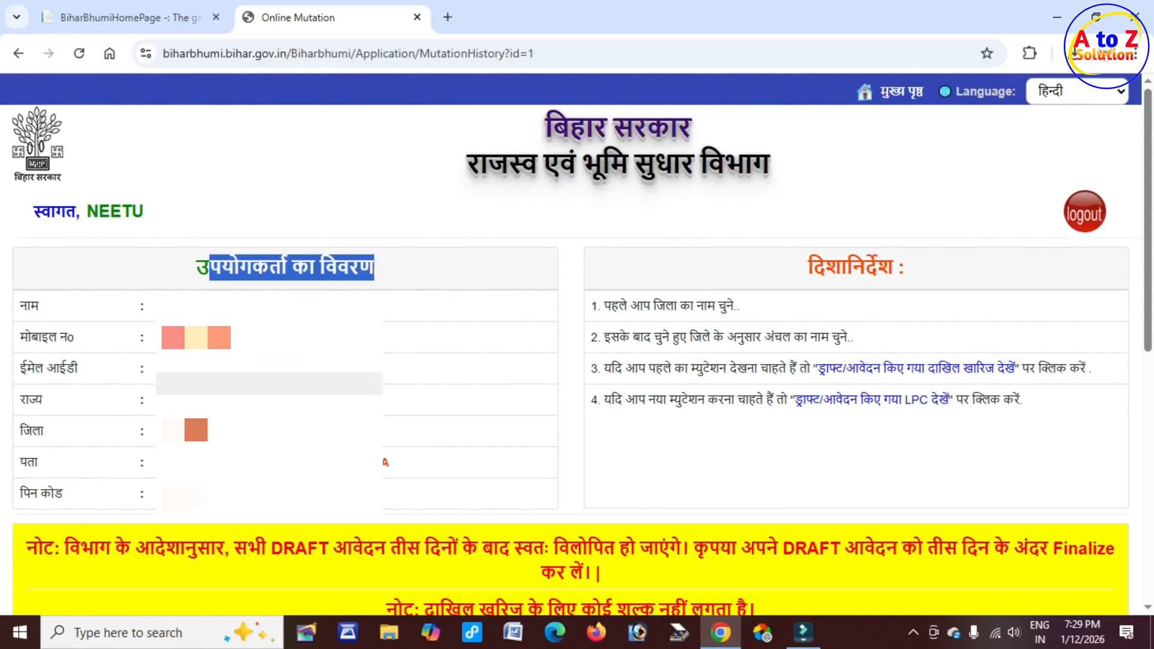
scroll(360, 298, "down", 8)
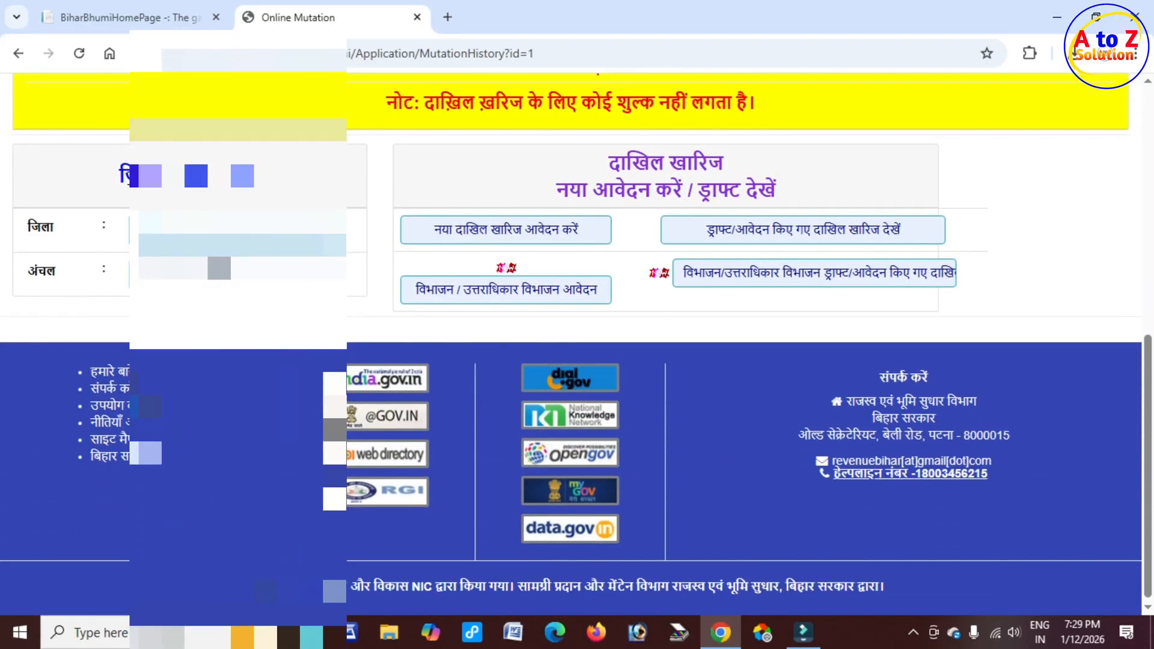
left_click_drag(123, 175, 268, 183)
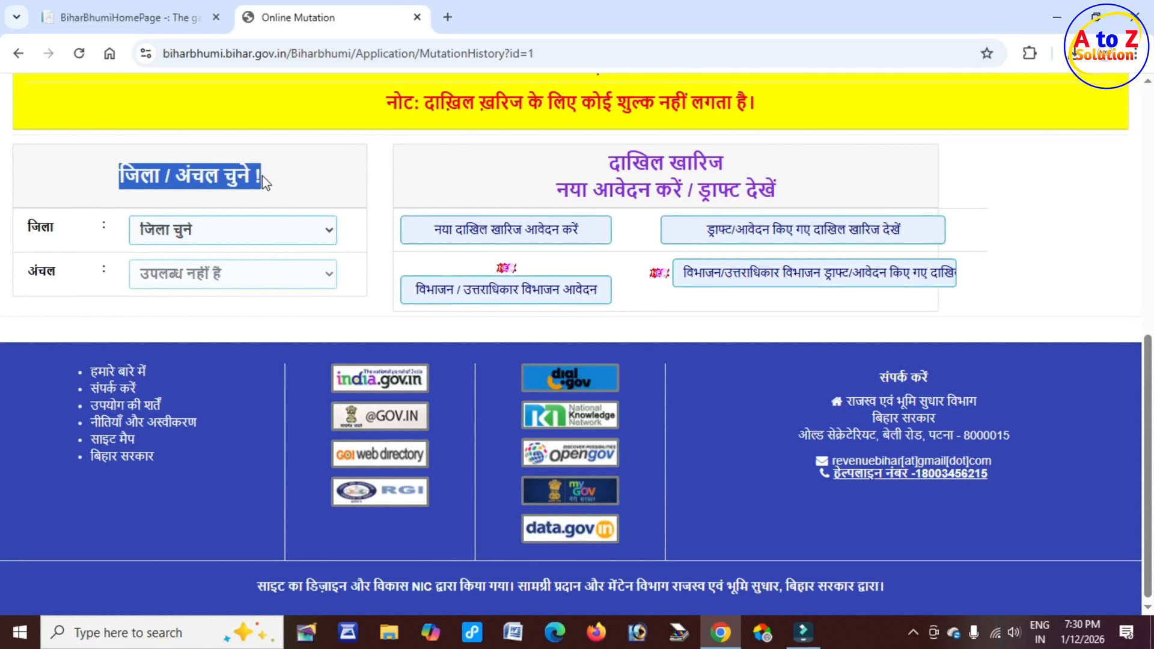
Step: Select Gaya as the district and Gurua as the circle (अंचल)
left_click(274, 235)
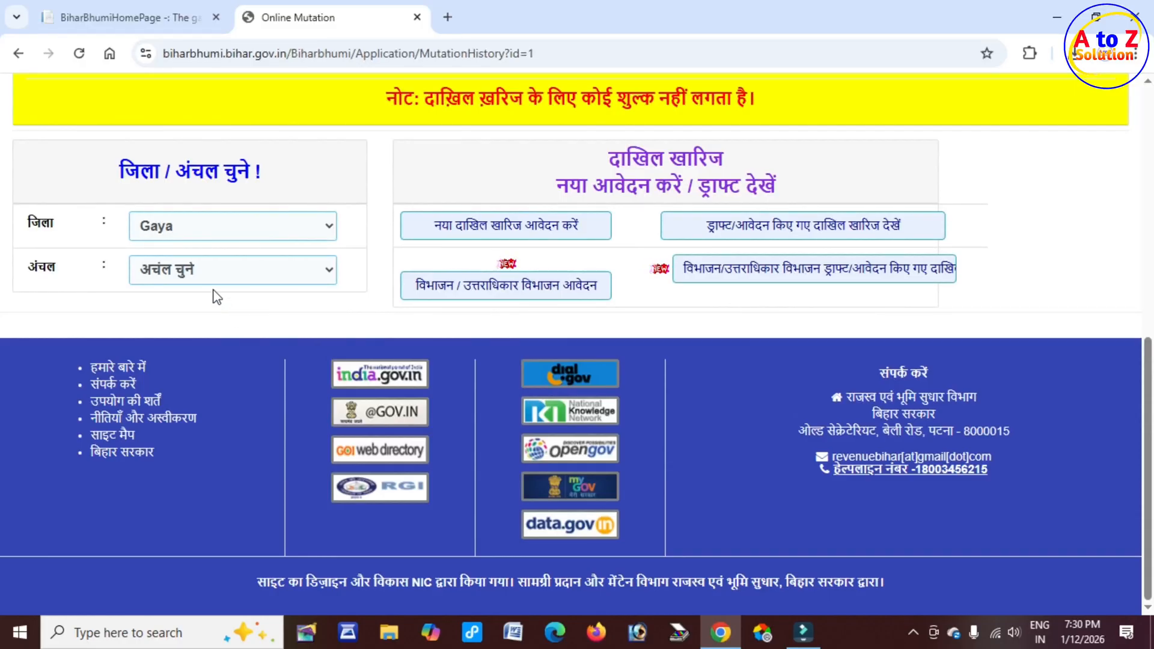
left_click(232, 269)
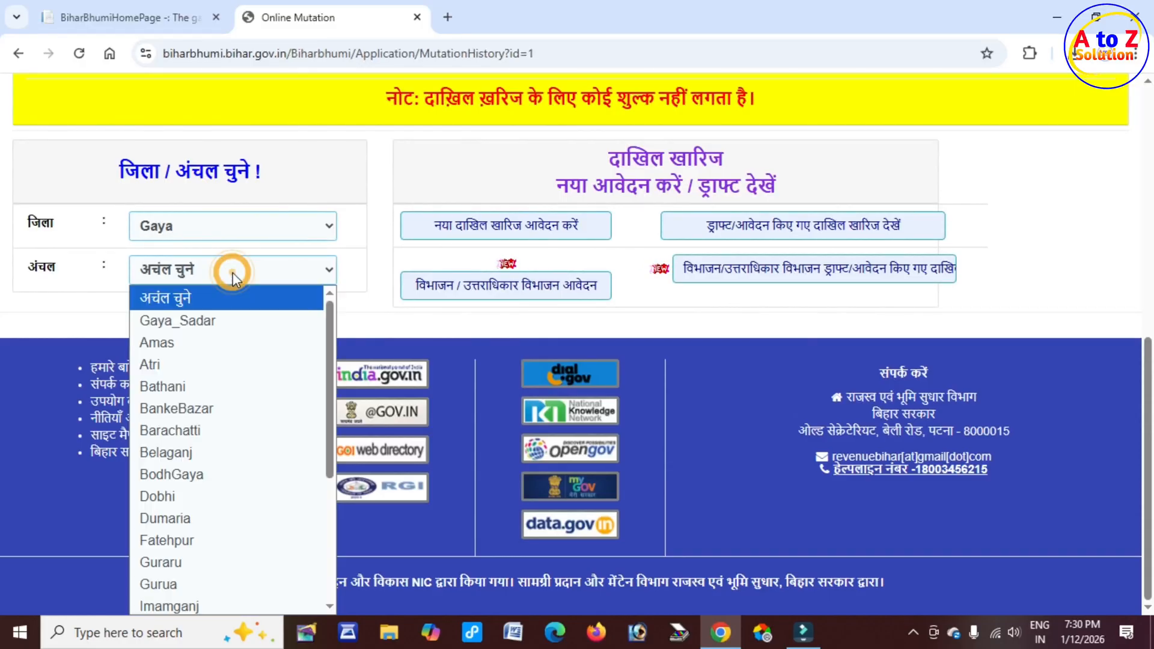
left_click(220, 584)
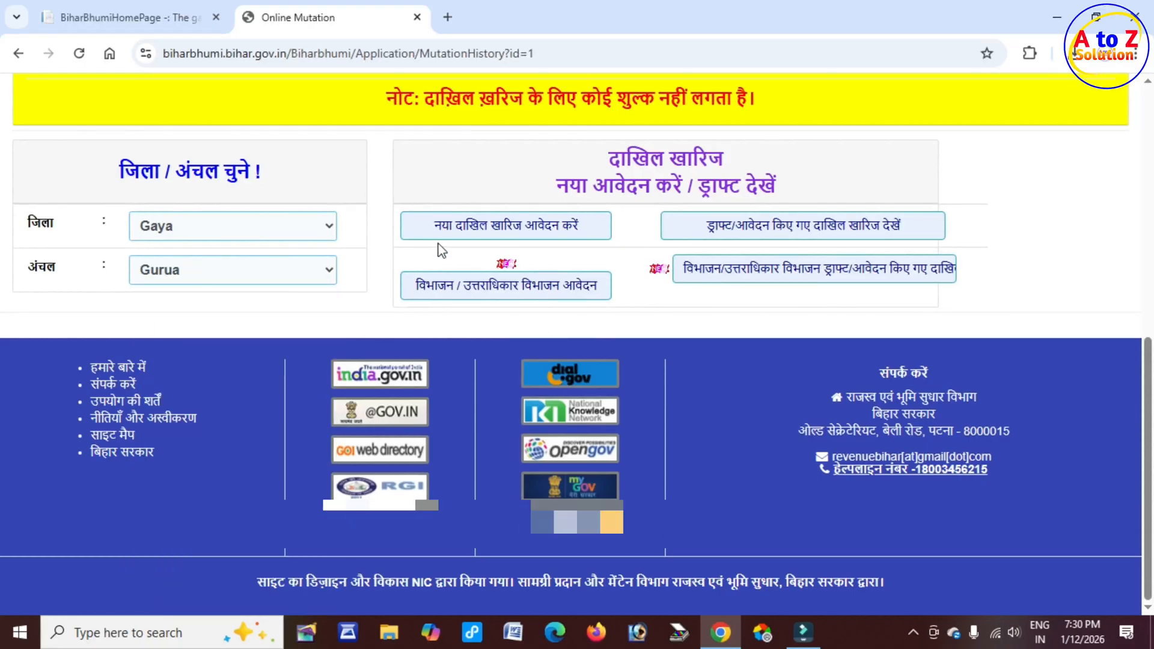
Step: Start a new दाखिल ख़ारिज application from the selected district and circle
left_click(553, 229)
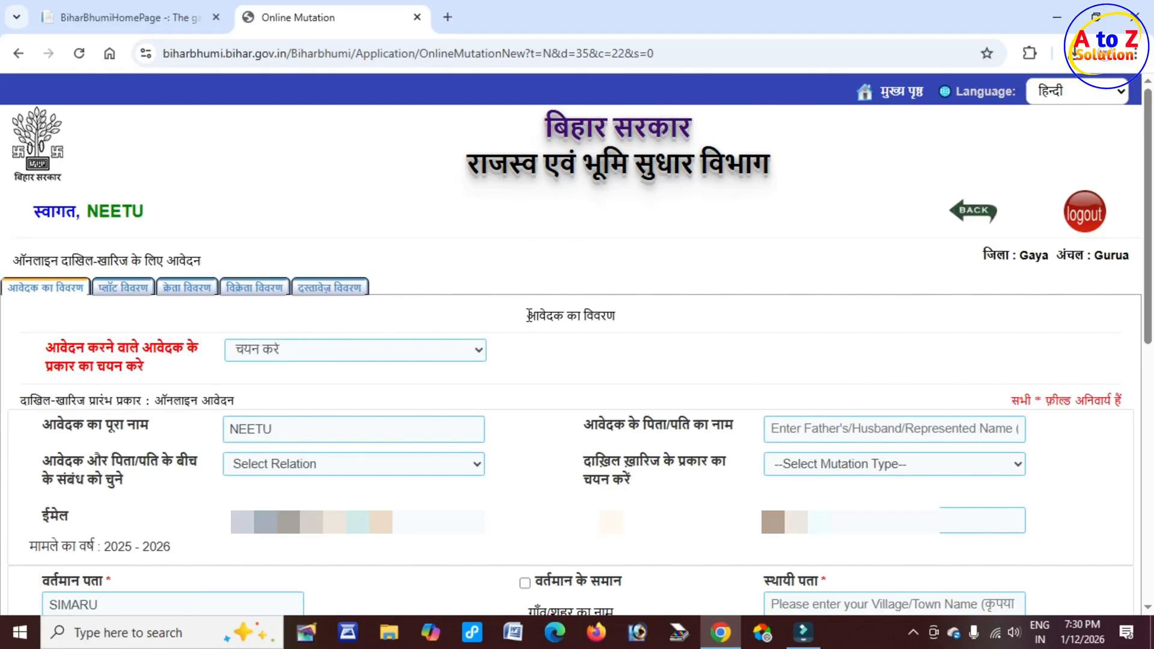
left_click_drag(528, 315, 614, 315)
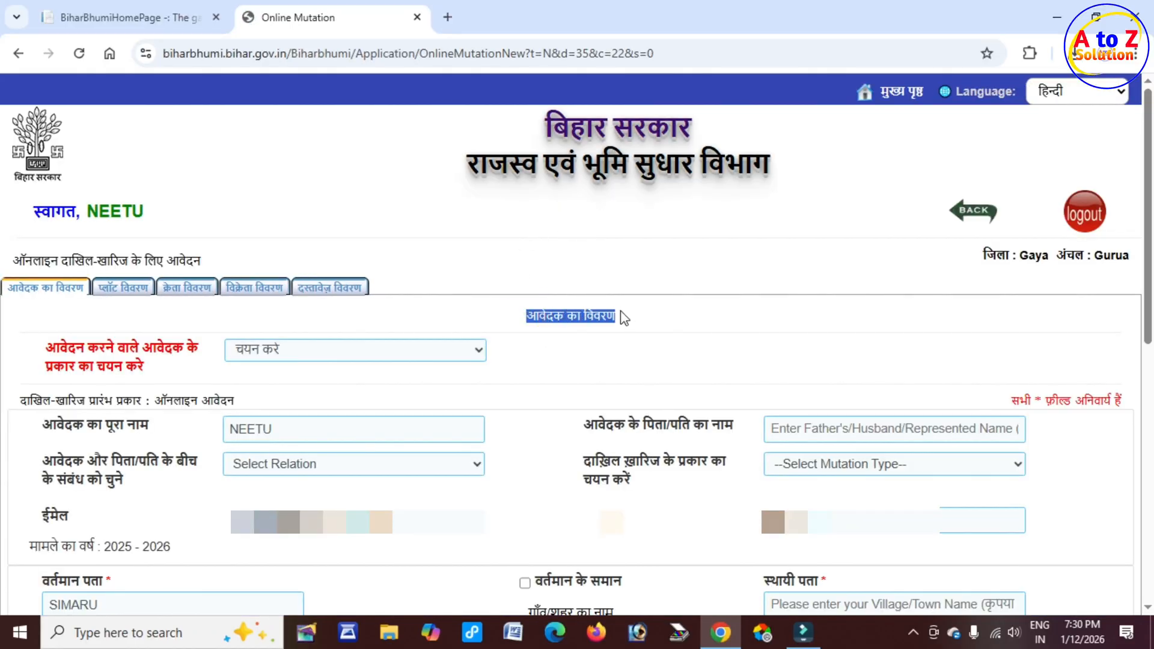
left_click(55, 349)
left_click_drag(48, 351, 202, 348)
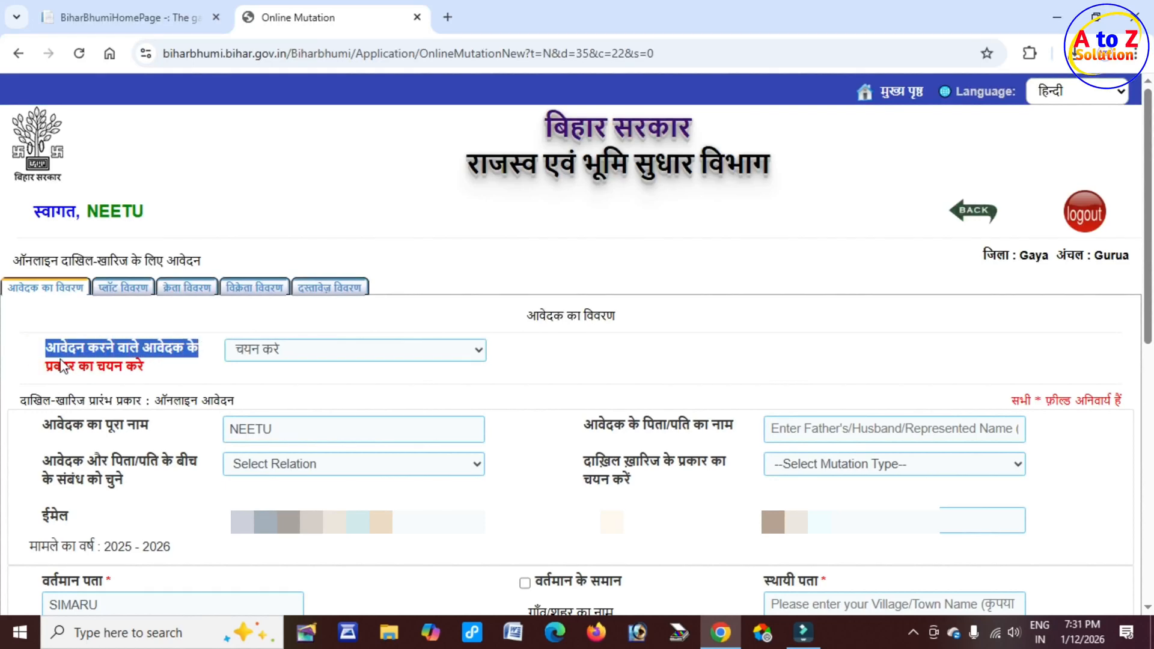
left_click_drag(54, 366, 142, 367)
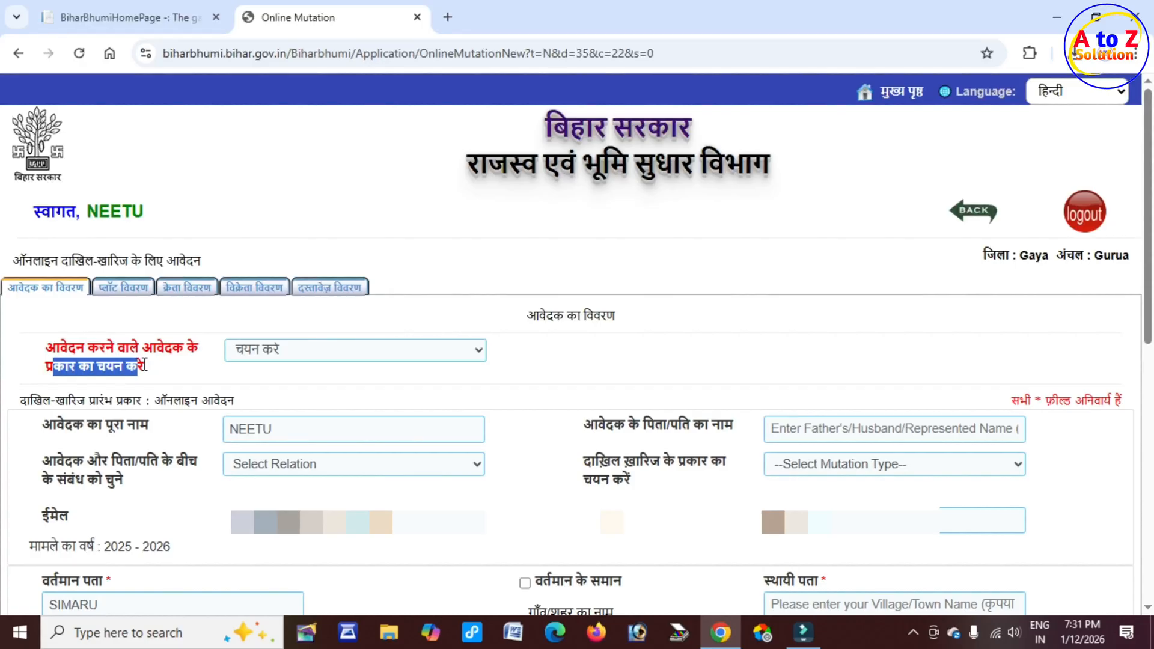
Step: Set the applicant type to आवेदक स्वयं क्रेता है
left_click(268, 356)
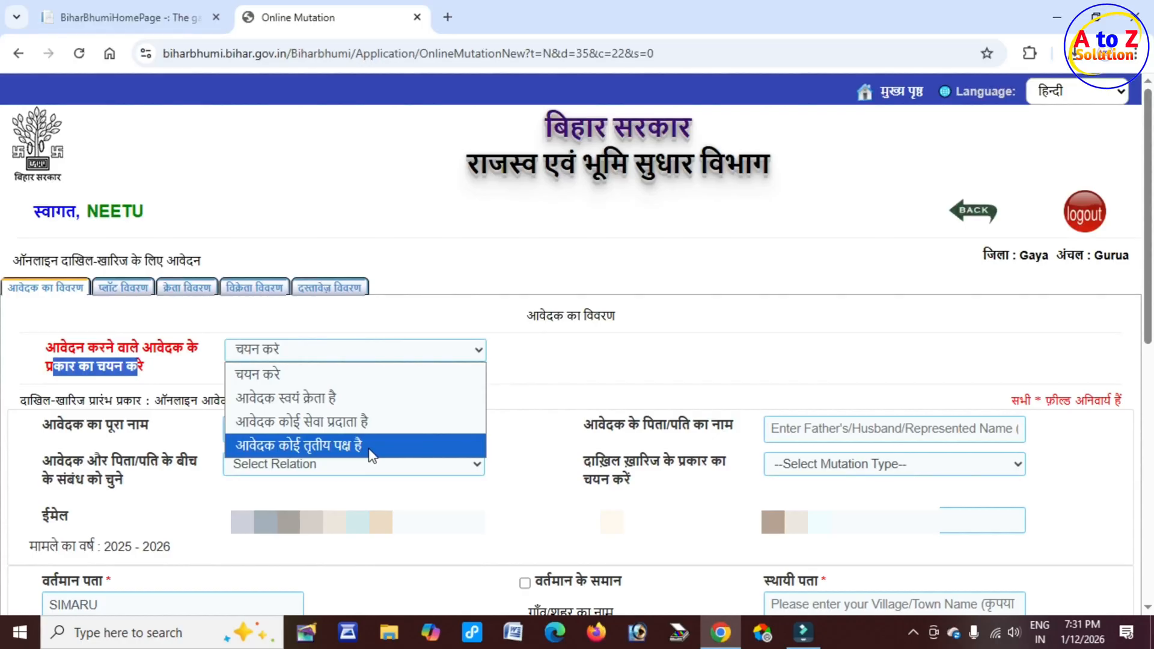
left_click(353, 398)
scroll(348, 399, "down", 1)
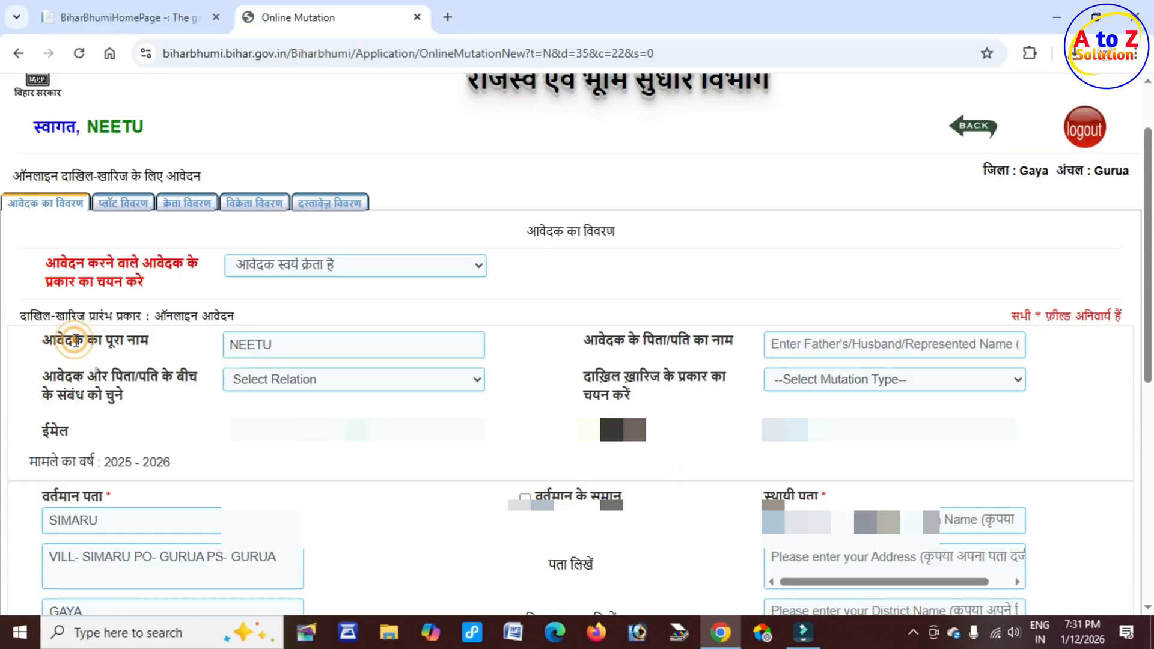
Step: Set the relation between the applicant and father/husband to Father
left_click_drag(72, 340, 165, 348)
left_click(289, 346)
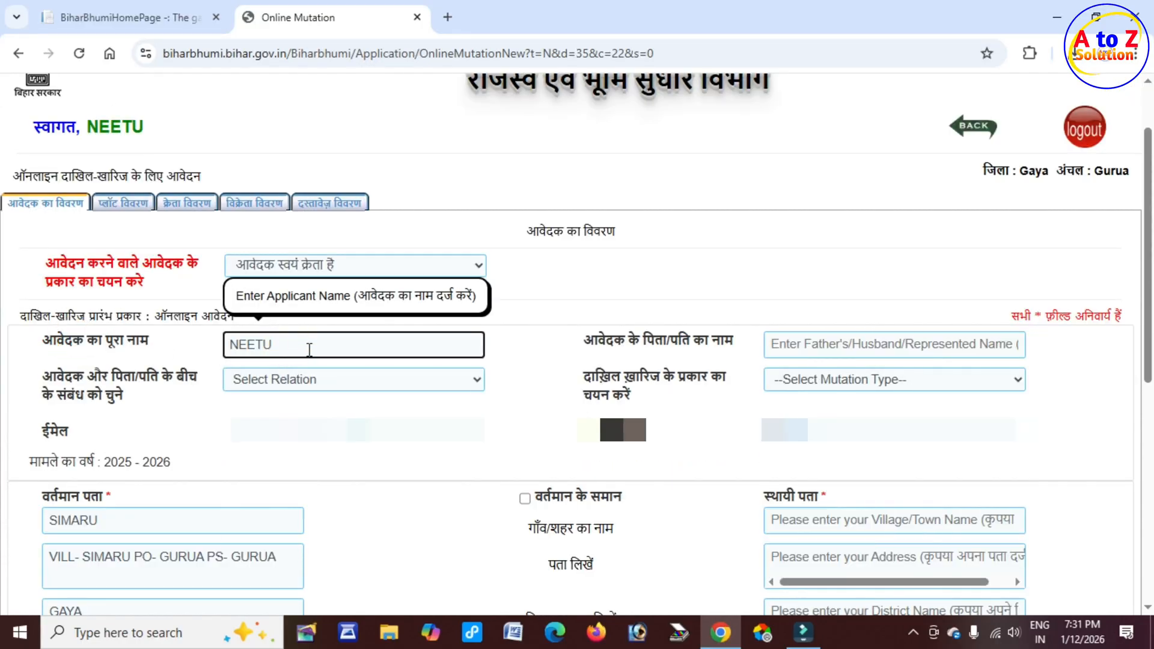
left_click_drag(632, 335, 708, 336)
left_click(825, 341)
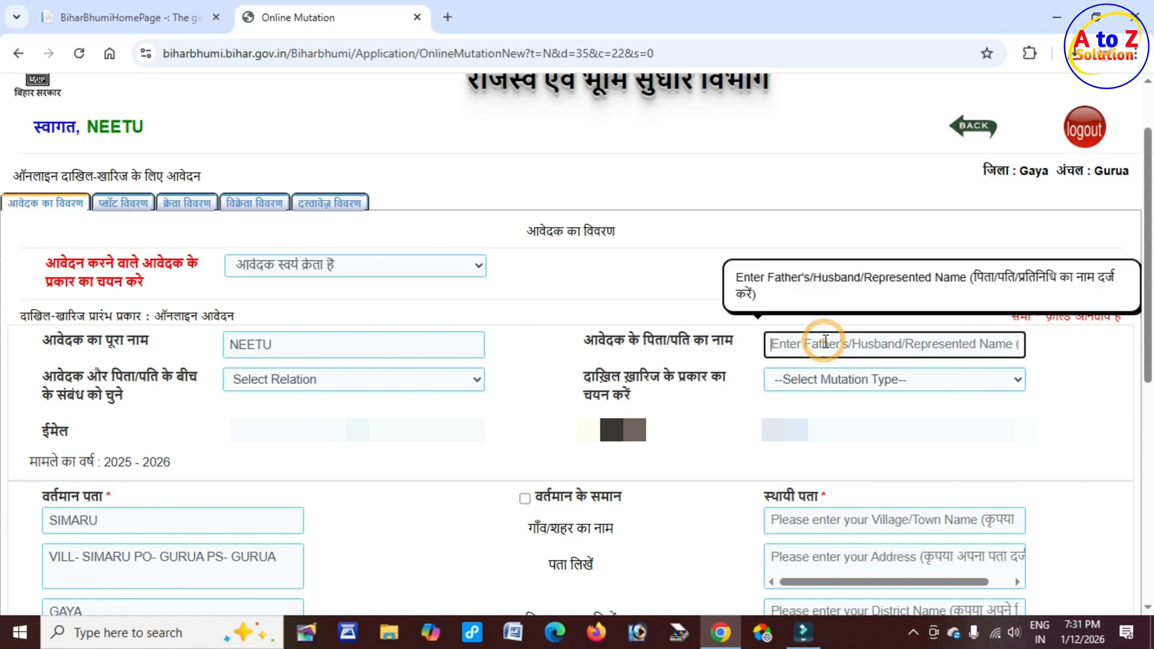
left_click_drag(119, 378, 197, 380)
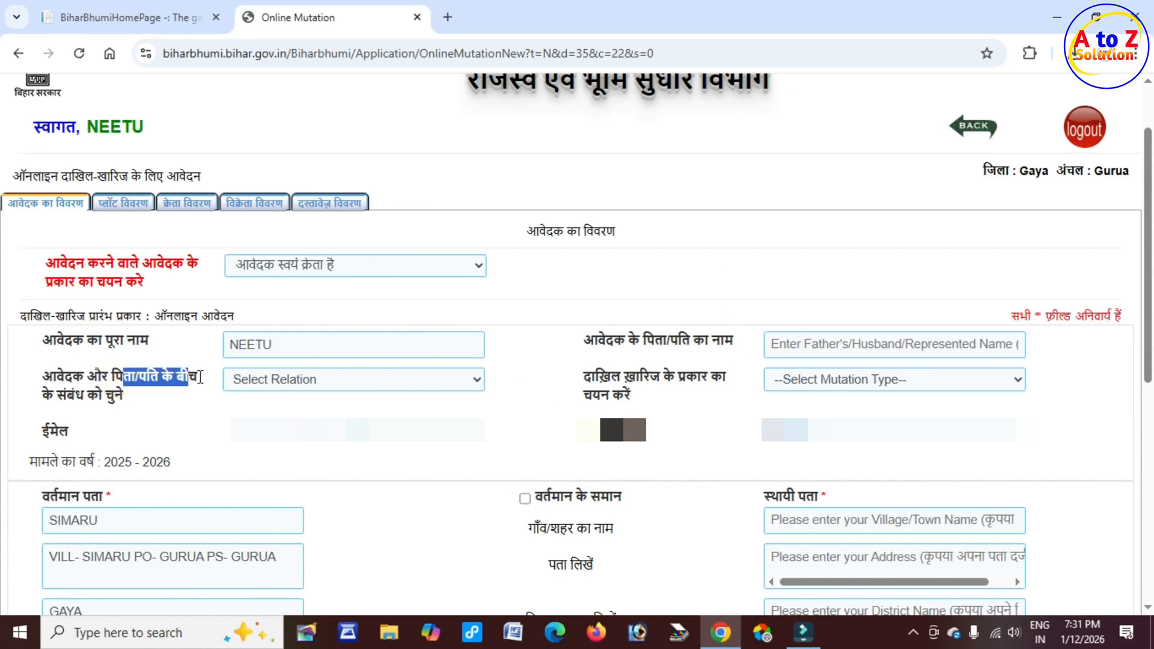
left_click_drag(643, 340, 725, 342)
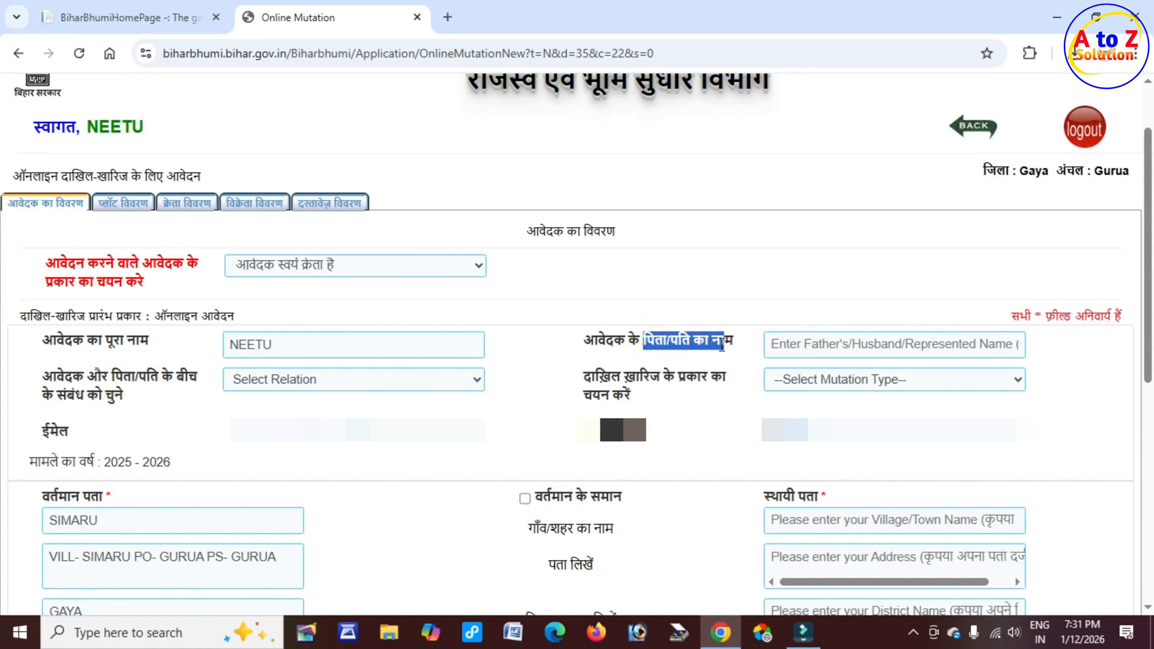
left_click(310, 379)
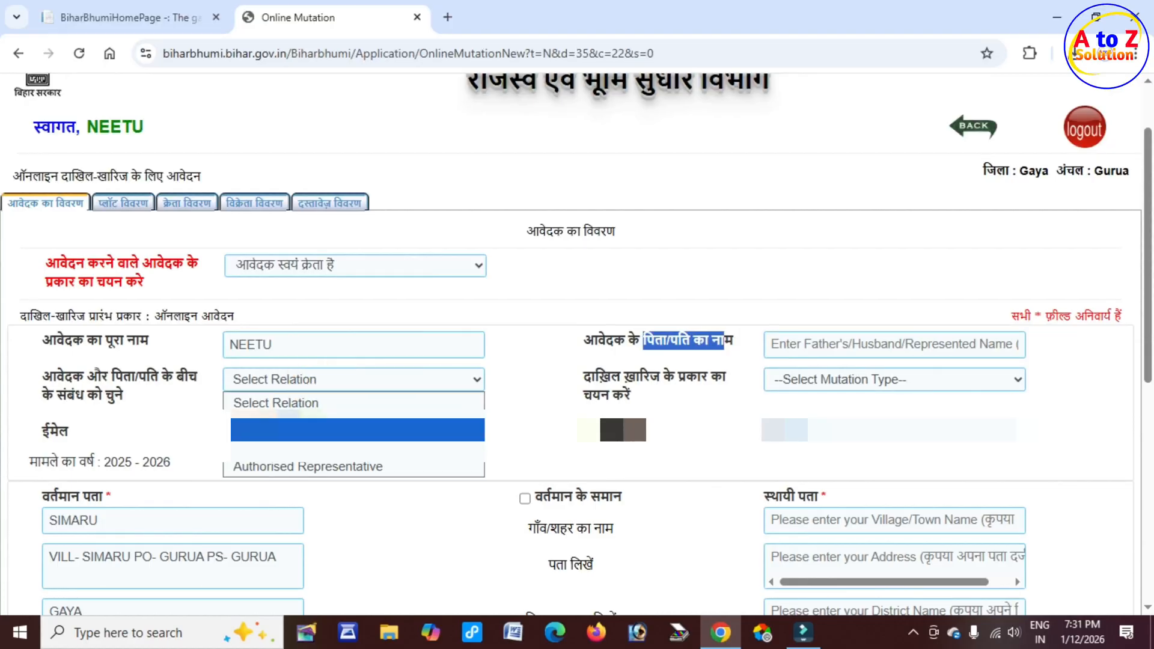
left_click(357, 430)
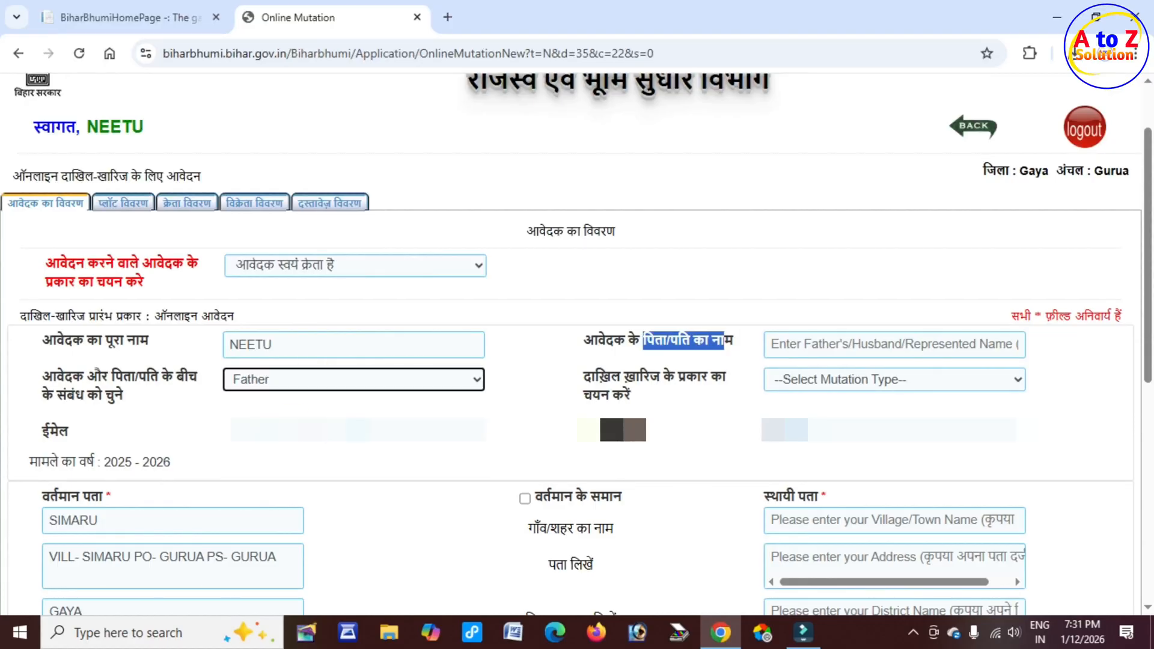
Step: Select Sale/Purchase as the दाखिल ख़ारिज (mutation) type
left_click_drag(583, 376, 727, 379)
left_click(855, 383)
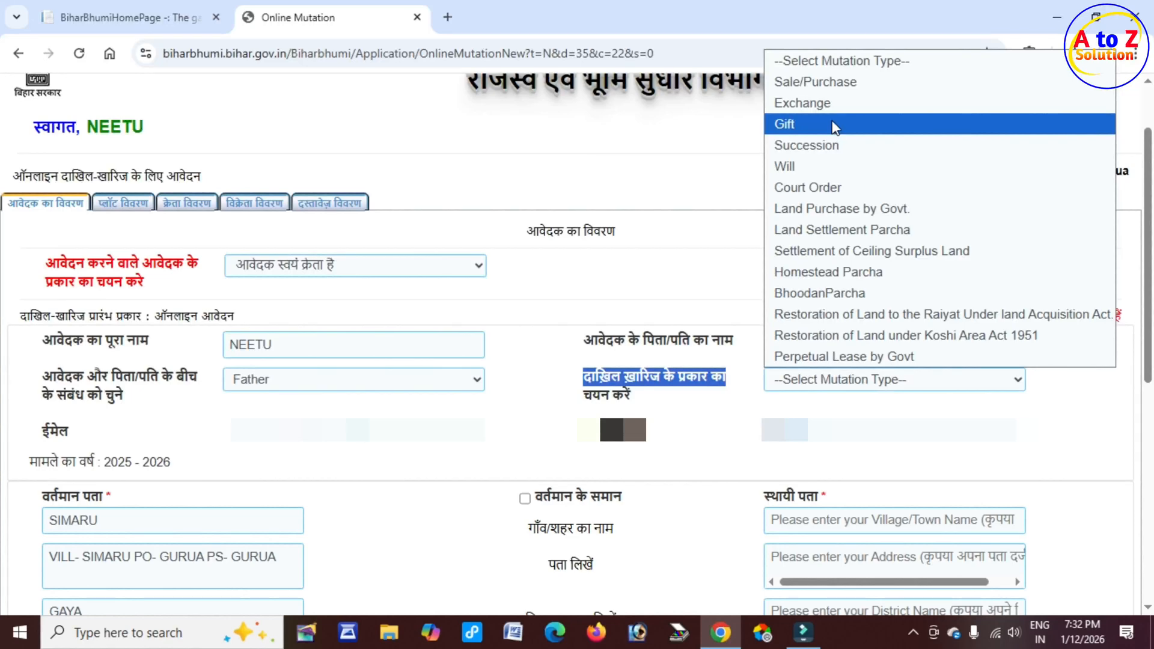
left_click(826, 85)
Step: Review the email field and the pre-filled current address fields of the applicant form
scroll(510, 342, "down", 2)
left_click_drag(49, 347, 73, 353)
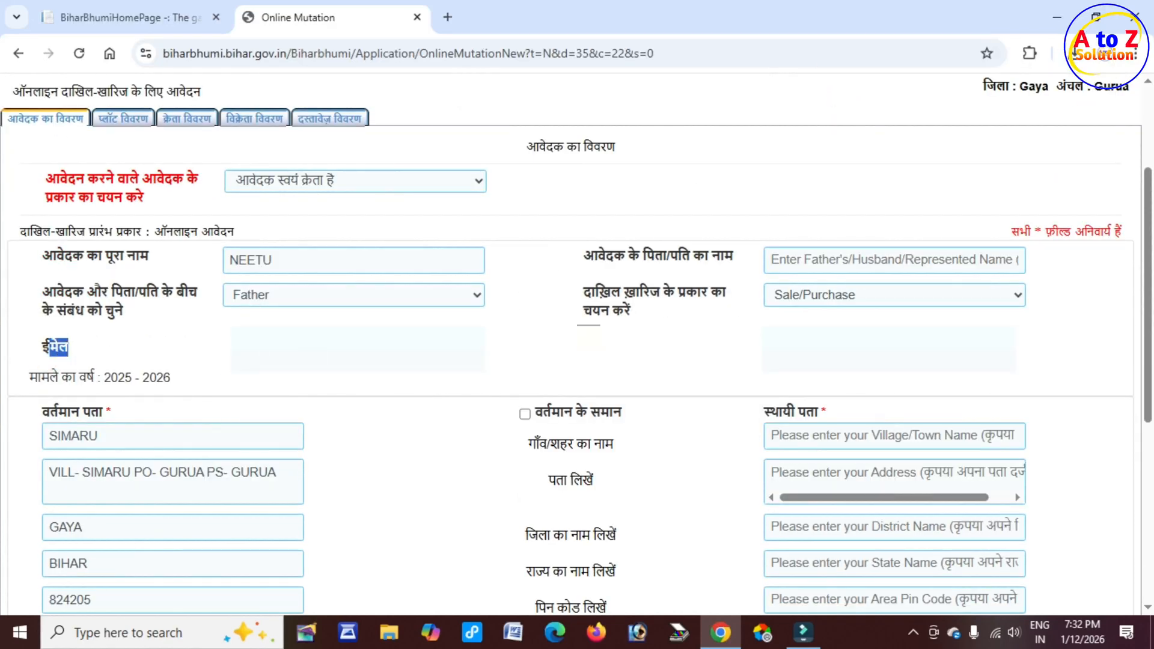
left_click(346, 351)
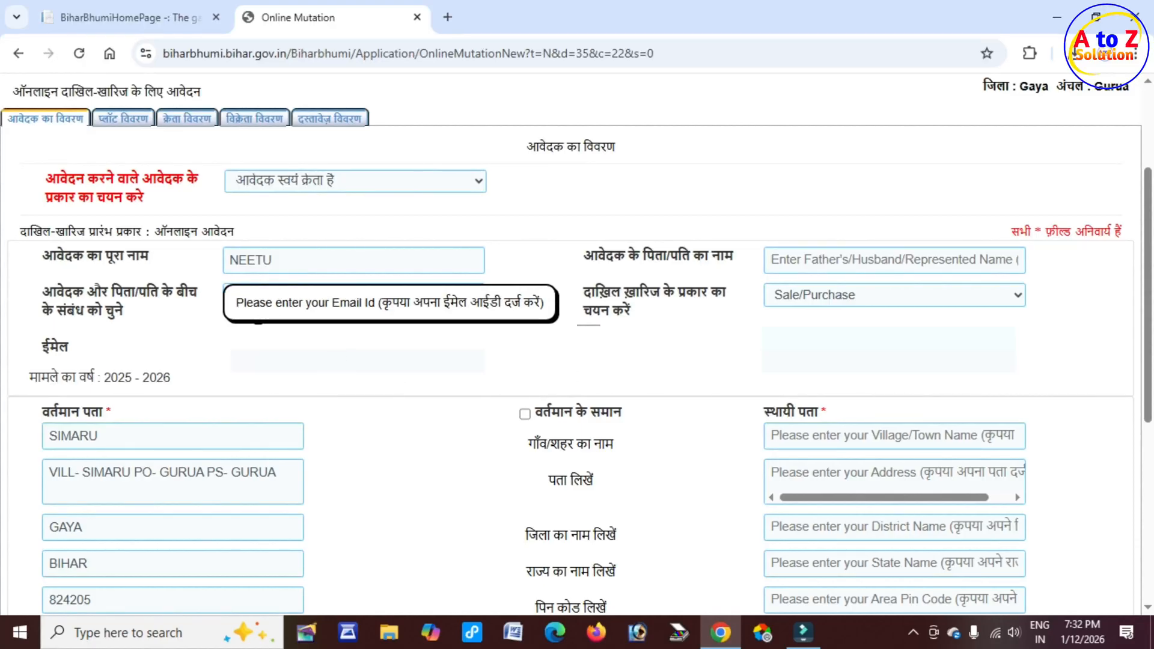
scroll(139, 421, "down", 5)
left_click_drag(36, 104, 132, 117)
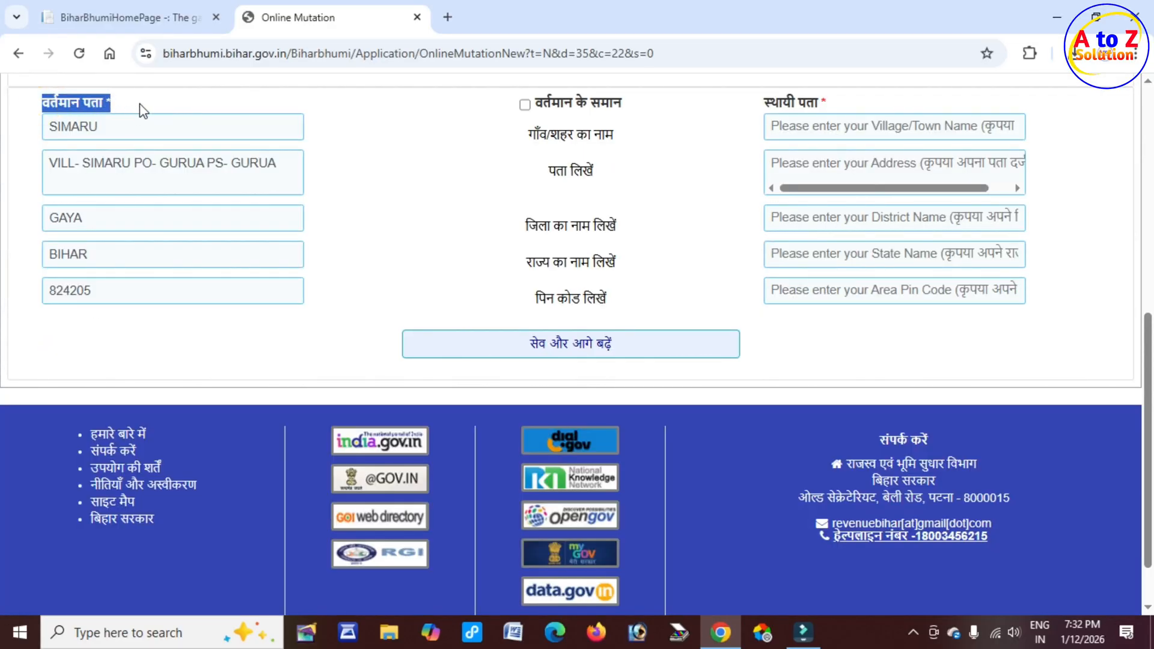
left_click(115, 126)
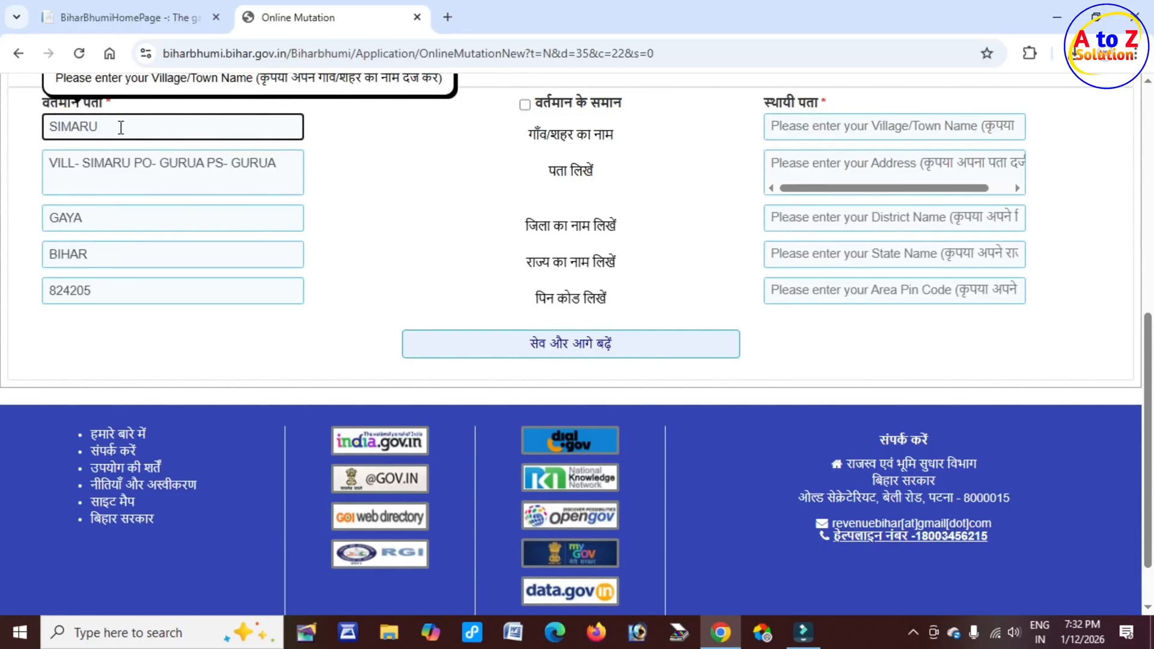
double_click(171, 164)
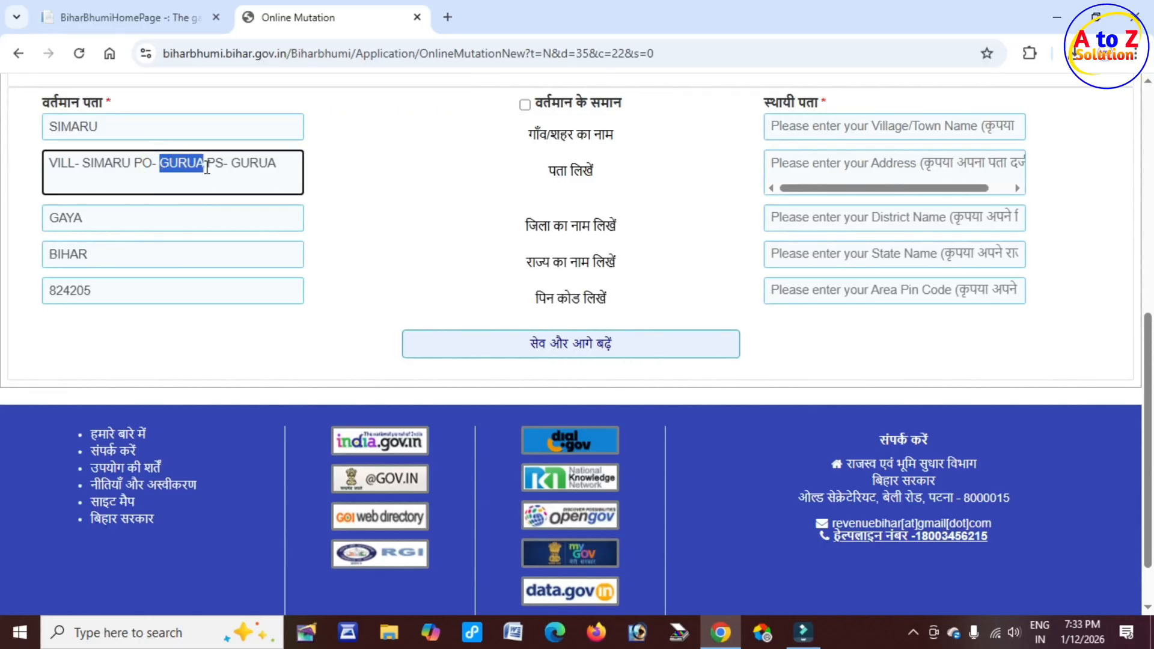
left_click_drag(228, 163, 271, 163)
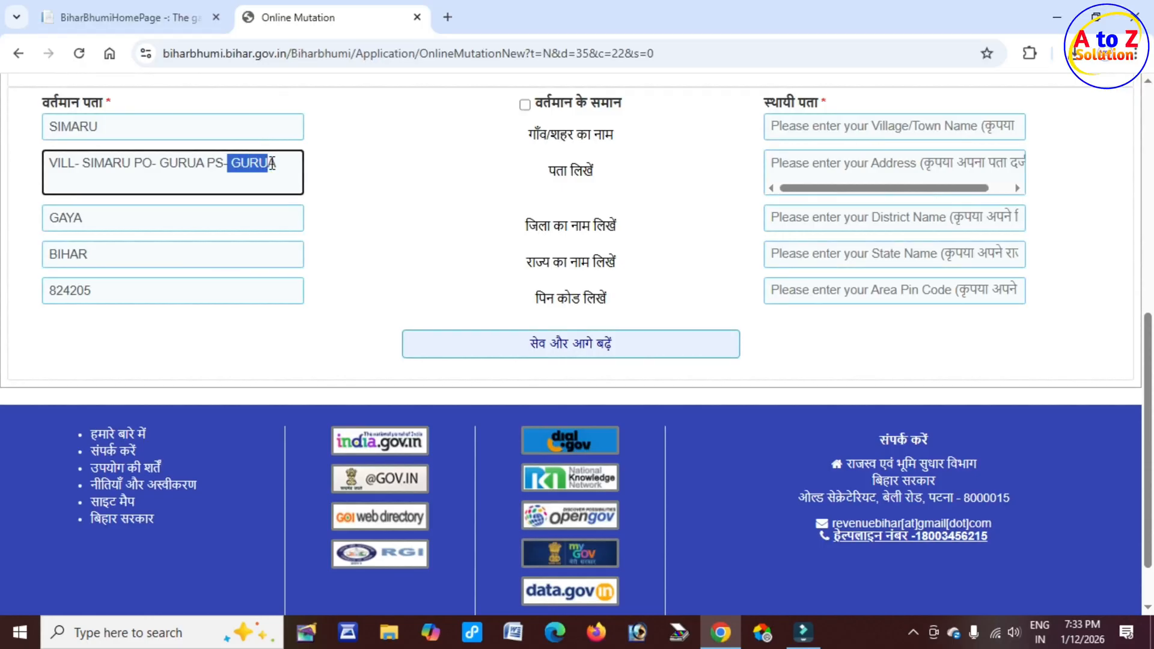
left_click(104, 219)
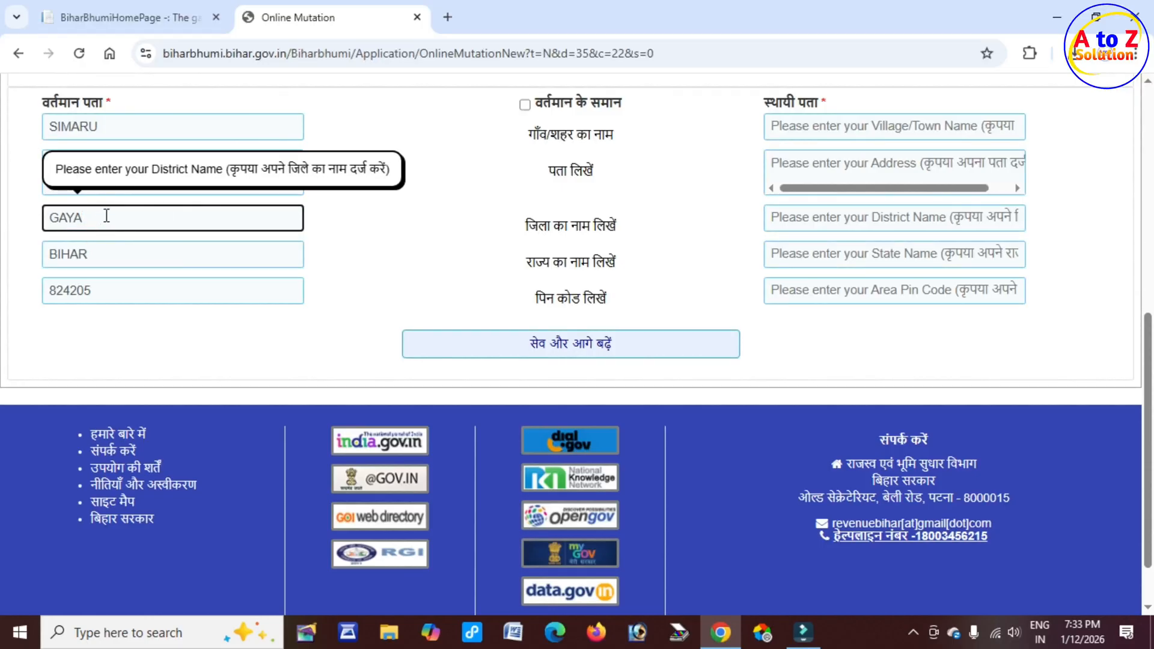
left_click(105, 255)
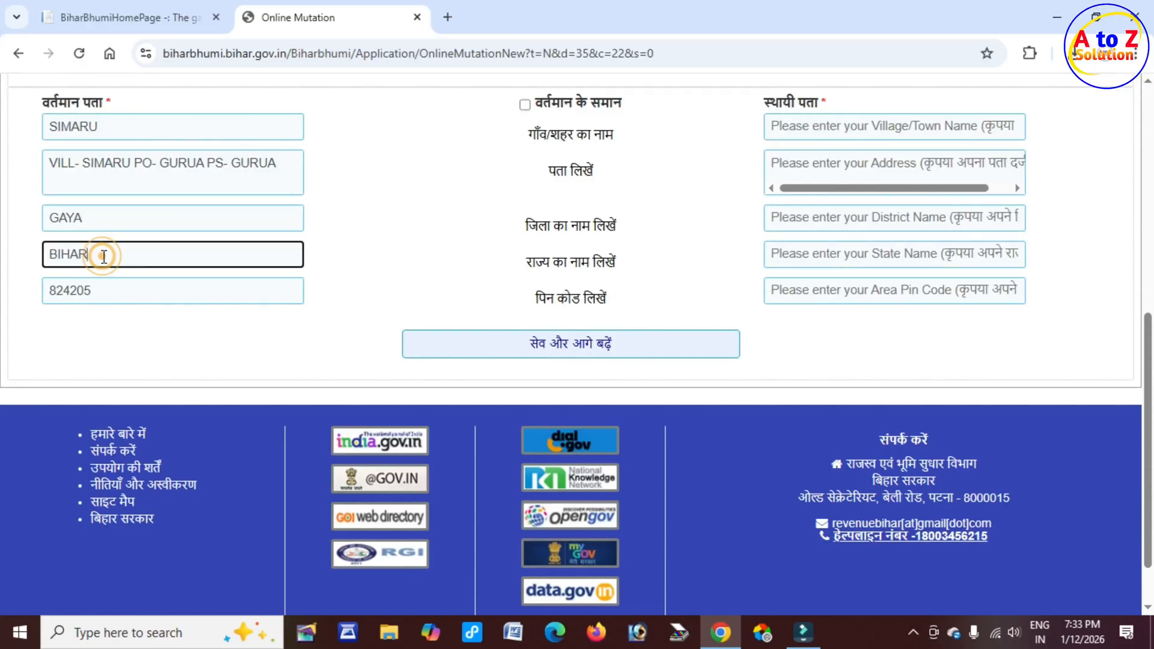
left_click(106, 295)
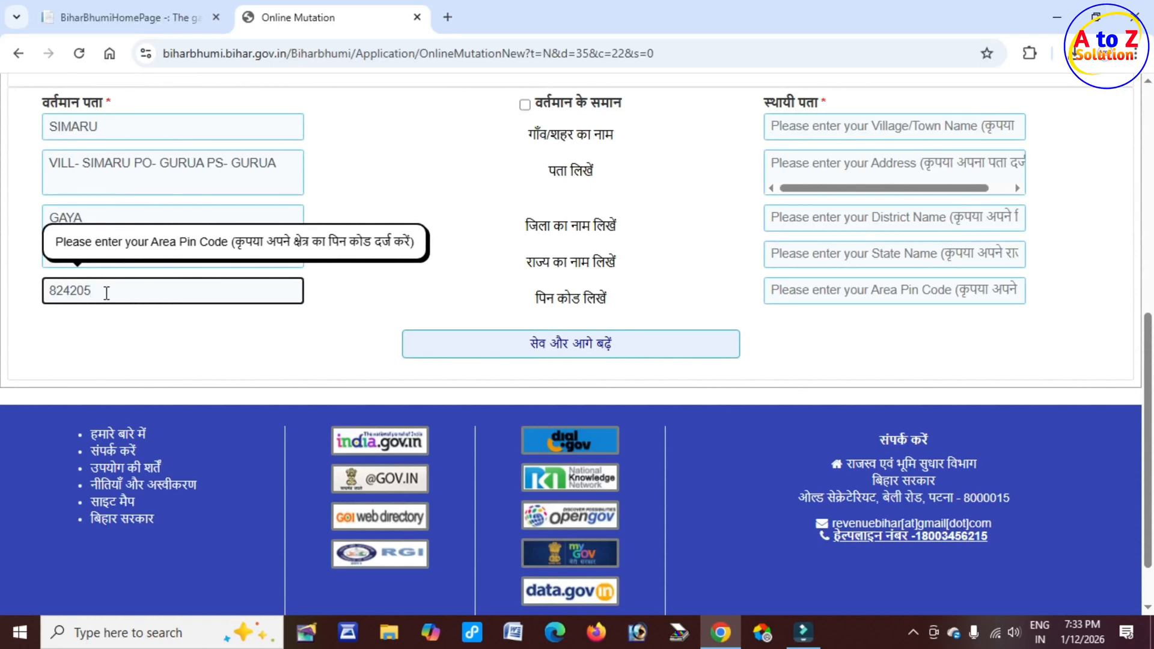
left_click_drag(765, 102, 821, 100)
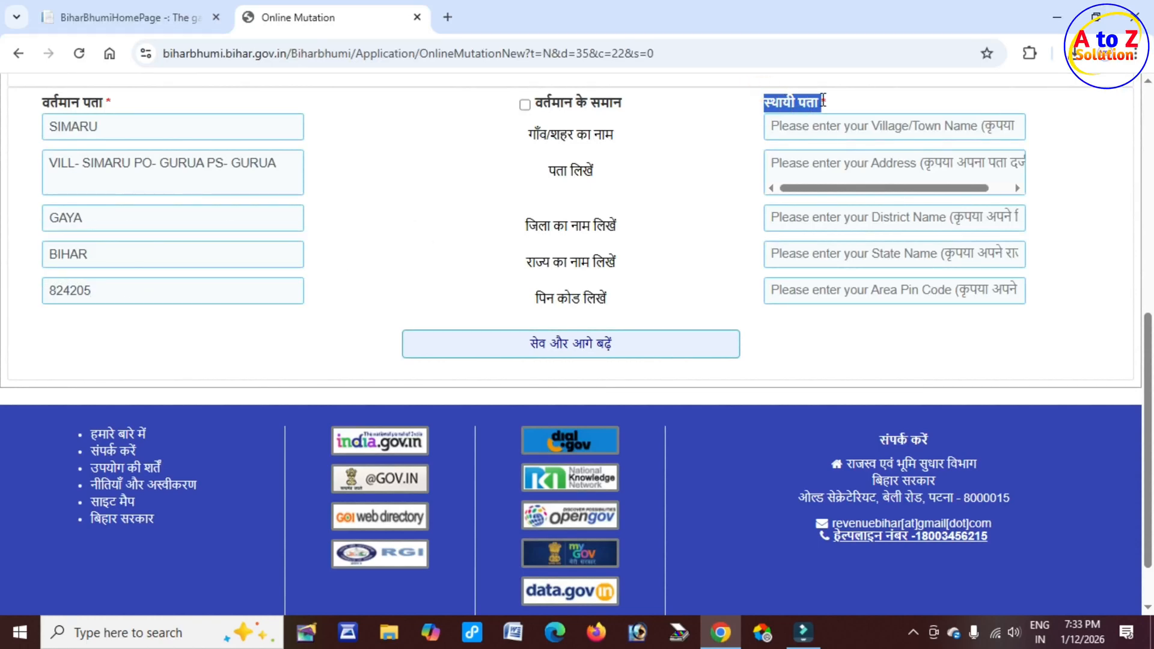
Step: Mark the permanent address as same as the current address and save the applicant details to continue
left_click_drag(51, 102, 119, 103)
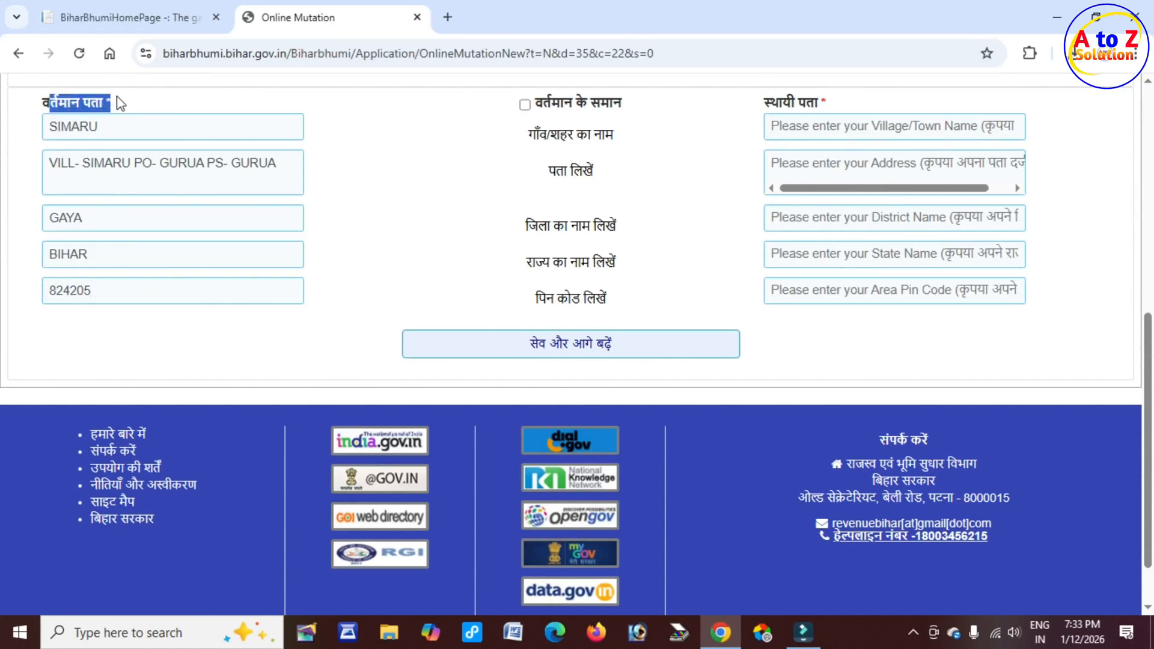
left_click_drag(760, 102, 826, 102)
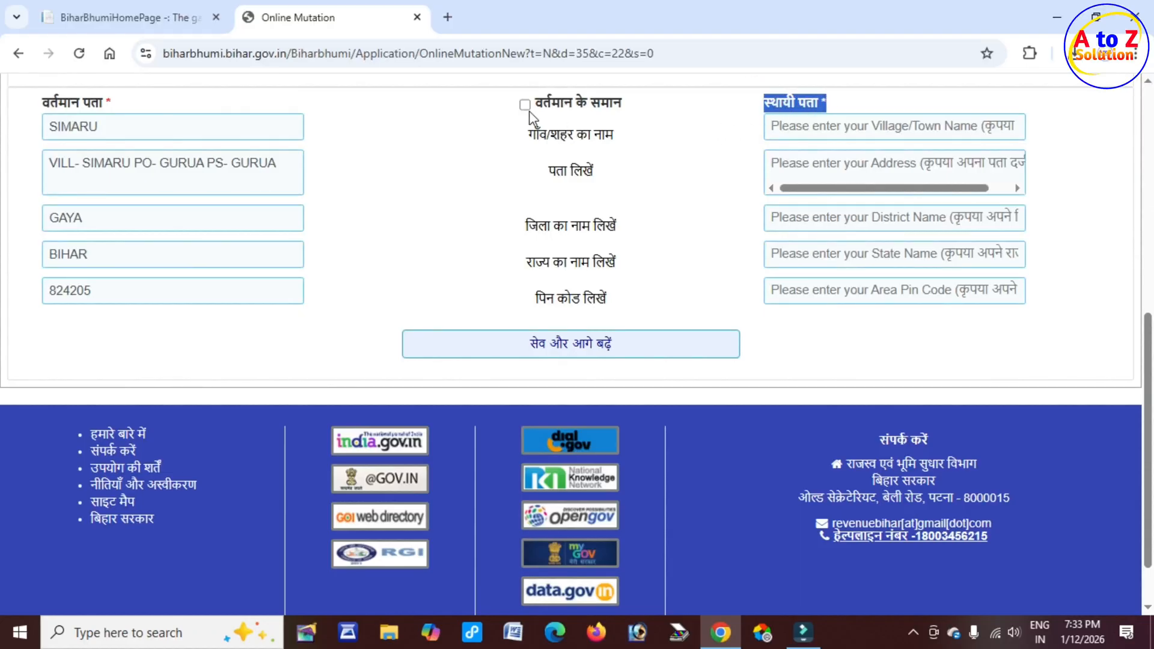
left_click_drag(544, 102, 628, 109)
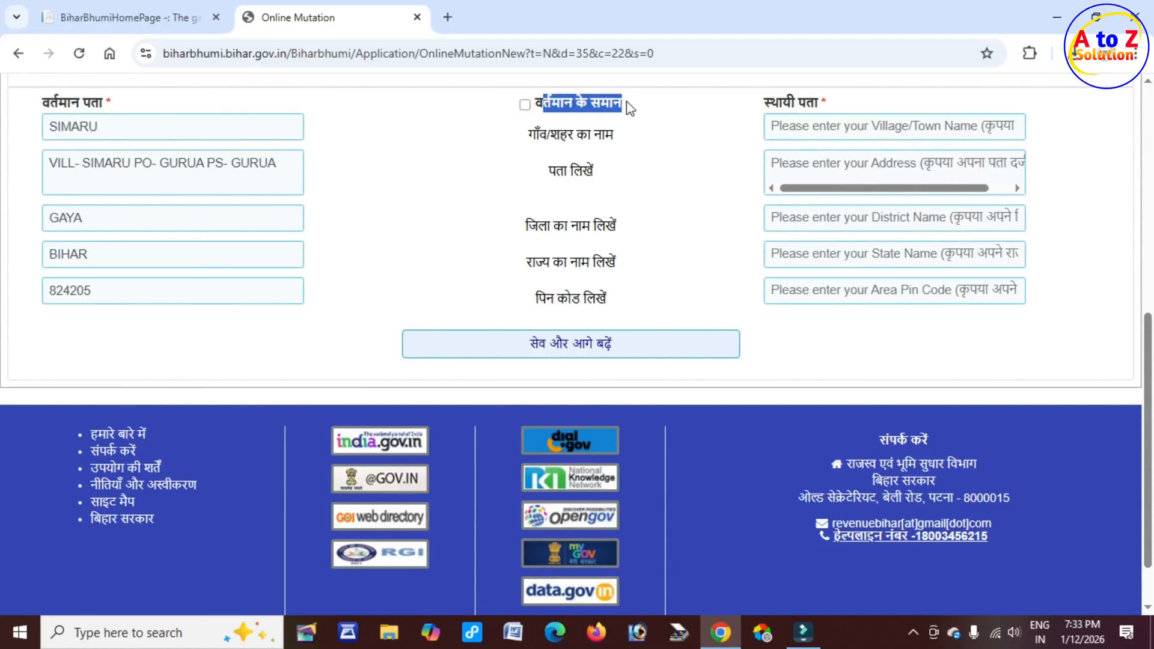
left_click(524, 105)
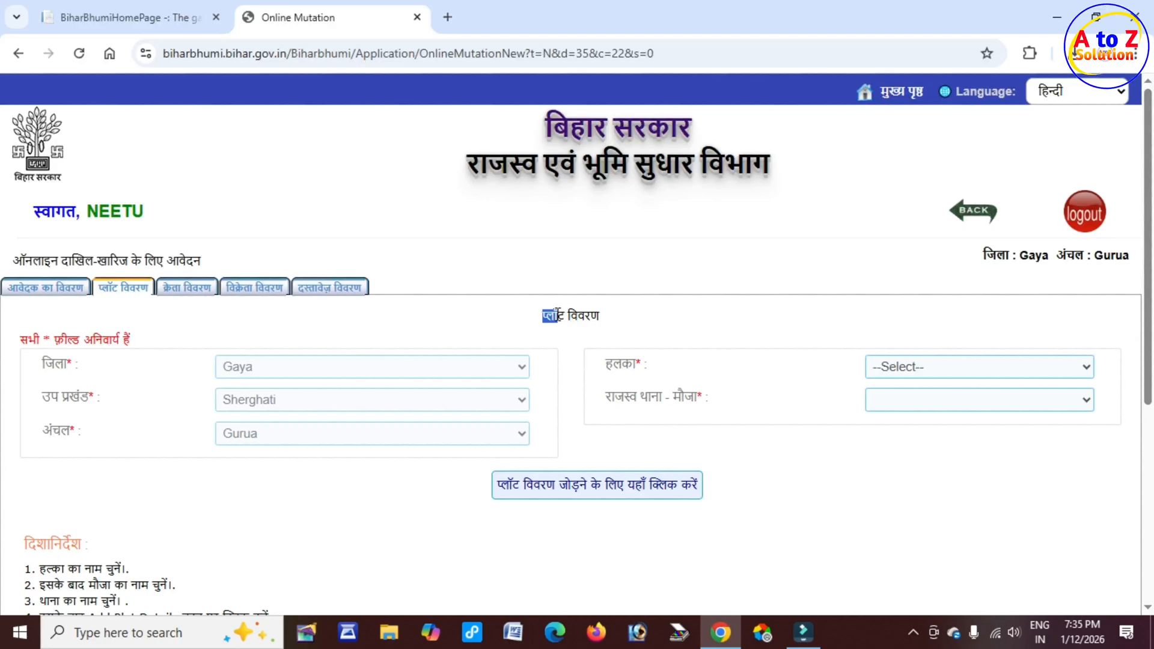
left_click_drag(543, 317, 603, 321)
Step: Review the district, sub-division, circle, halka and thana-mauza fields of the plot details tab
left_click(48, 361)
left_click_drag(48, 361, 79, 363)
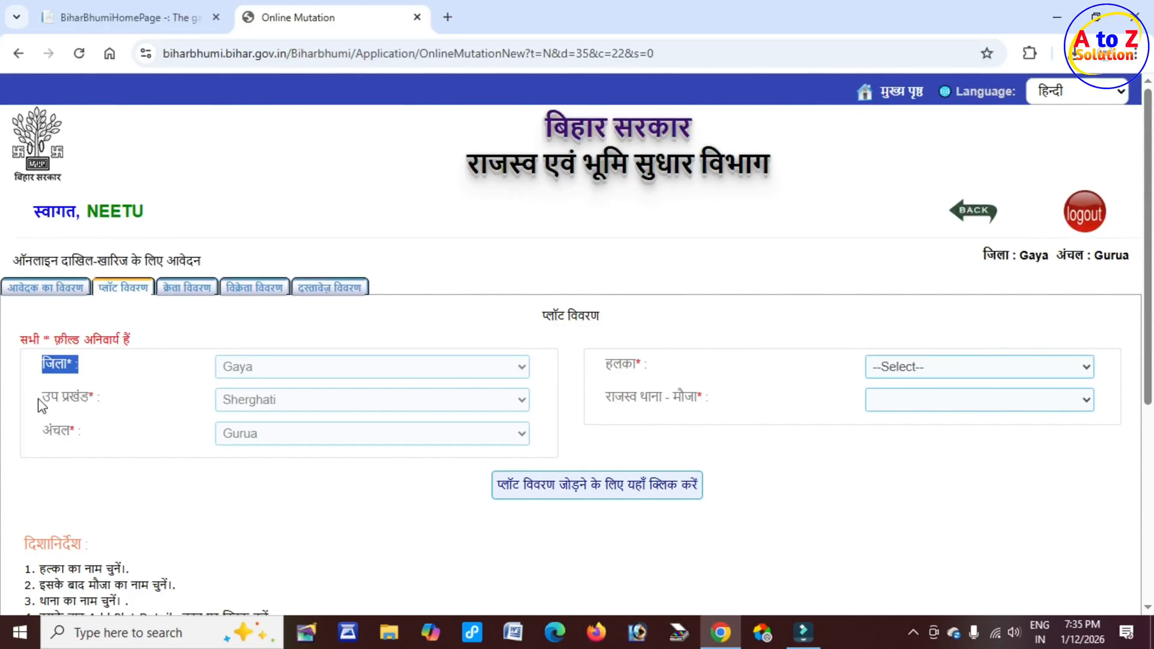
left_click_drag(38, 397, 96, 398)
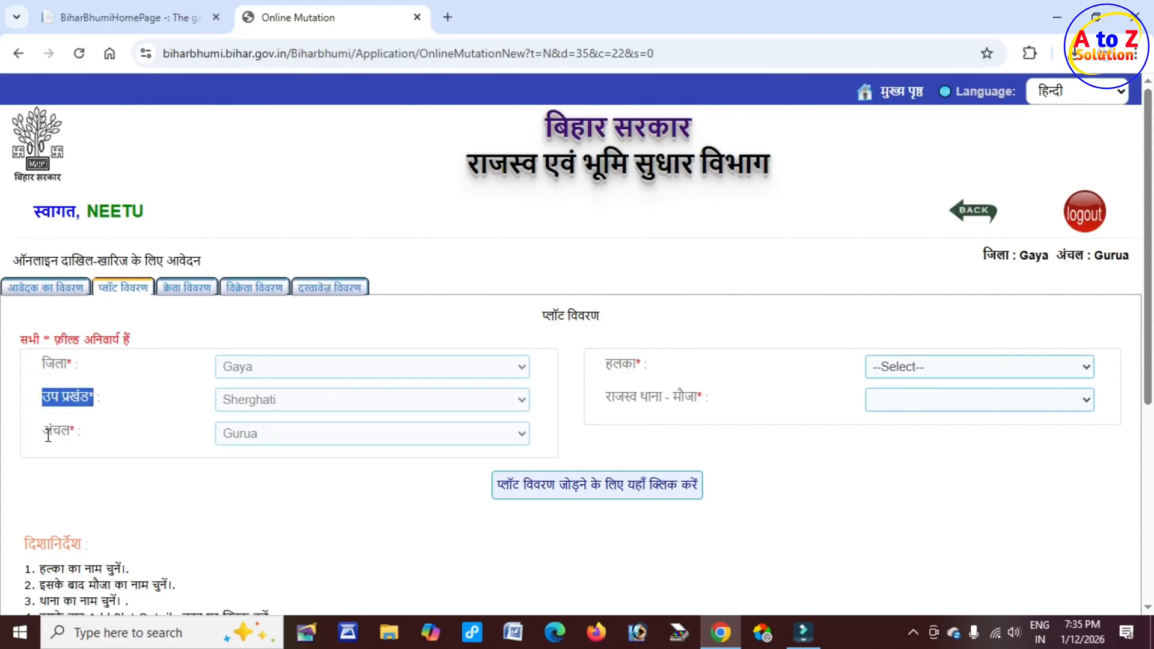
left_click_drag(42, 432, 80, 433)
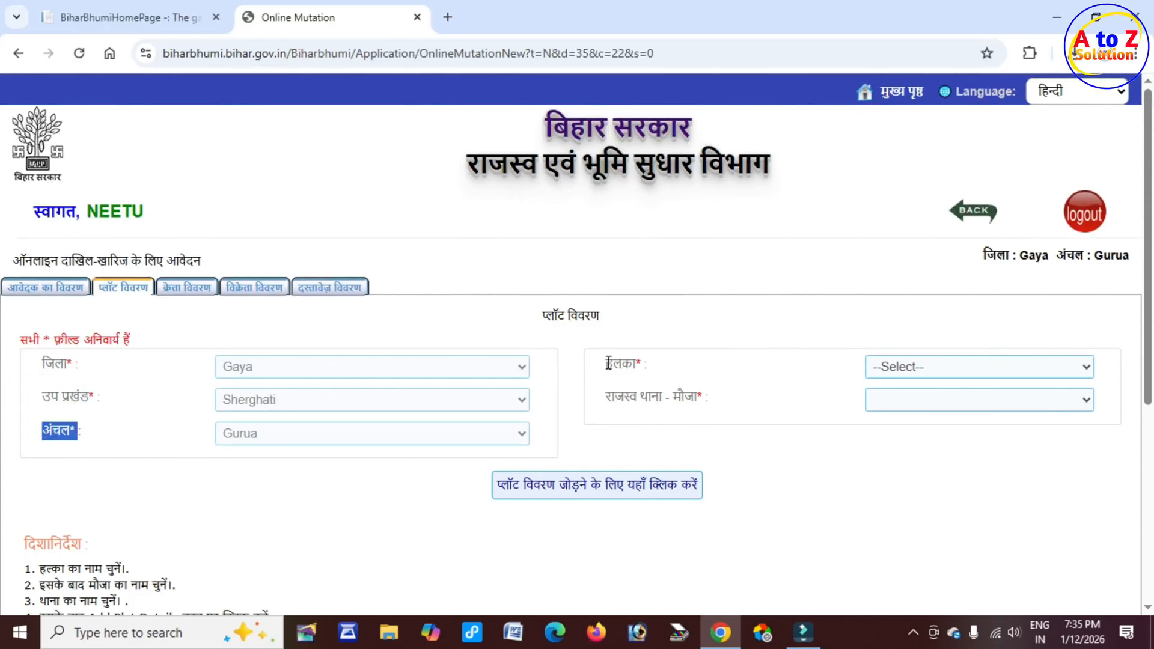
left_click_drag(605, 363, 646, 365)
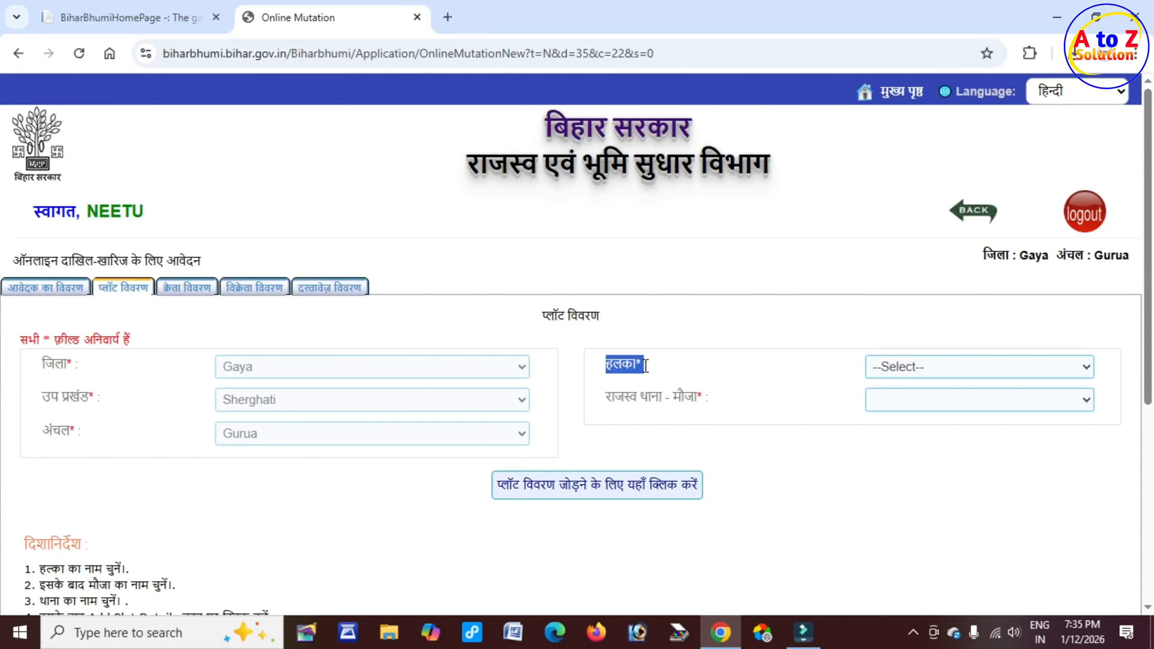
left_click_drag(613, 398, 700, 399)
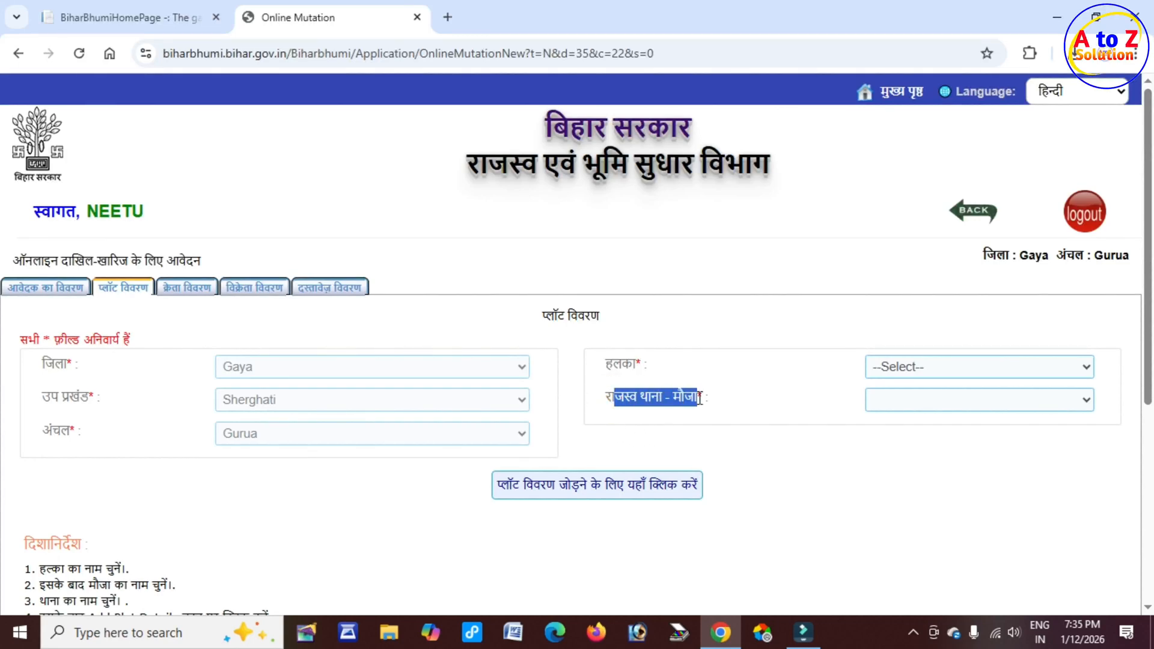
Step: Select सिमारू as the halka and नबाबचक(619) as the revenue thana-mauza on the plot details tab
left_click(924, 368)
scroll(930, 312, "down", 1)
left_click(921, 335)
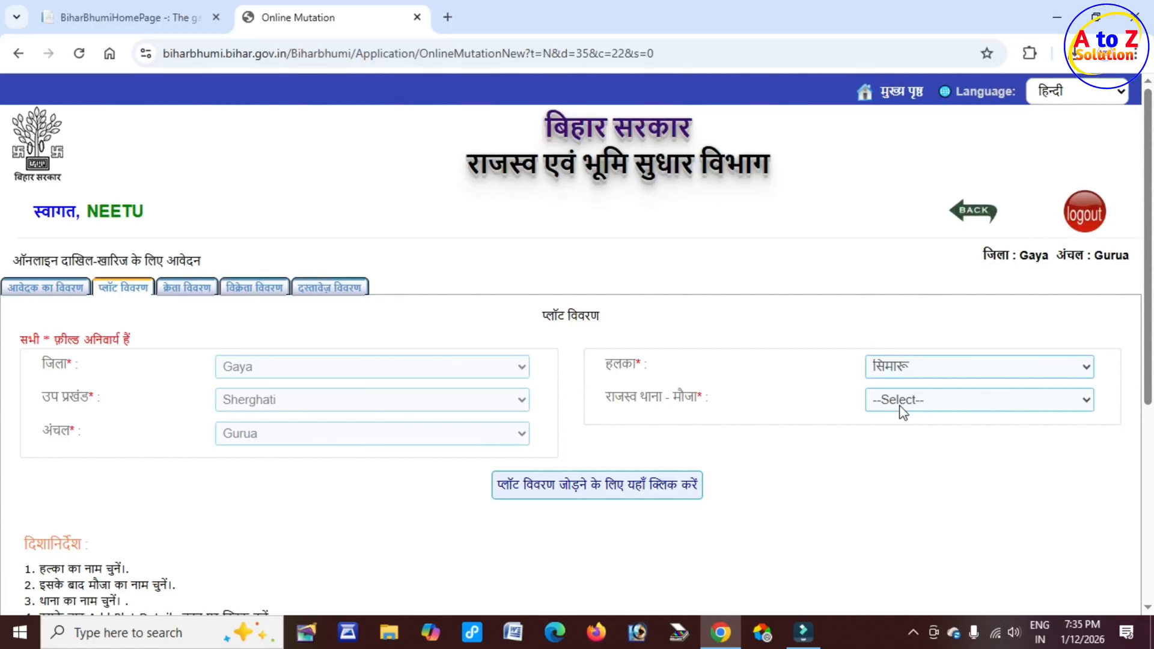
left_click(914, 405)
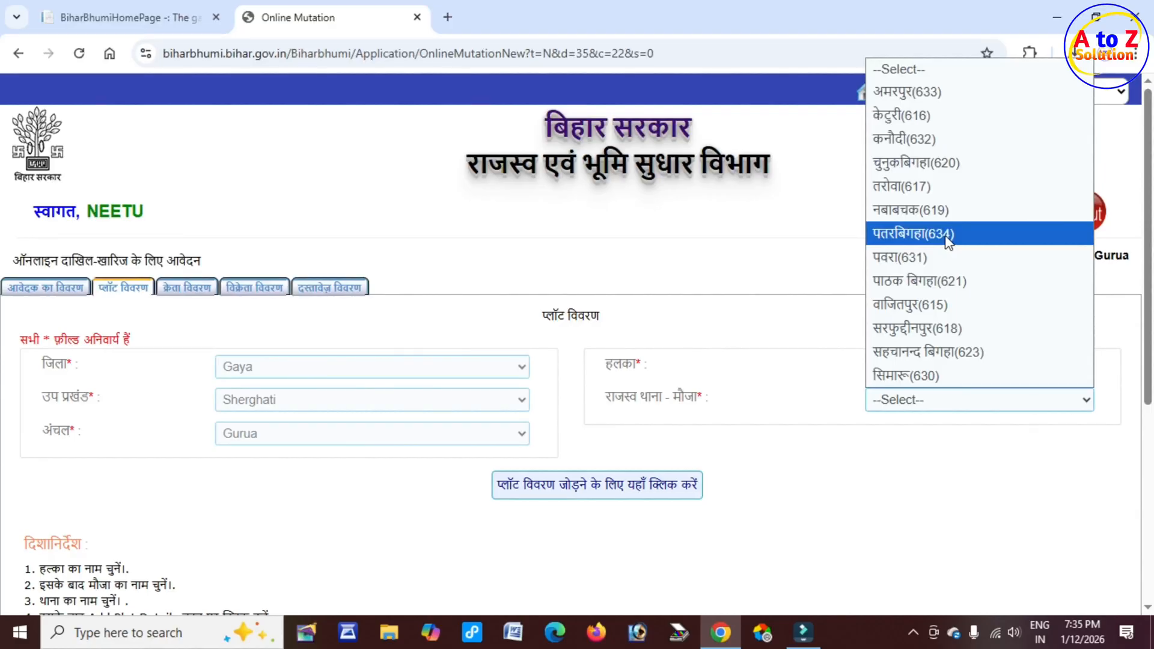
left_click(940, 212)
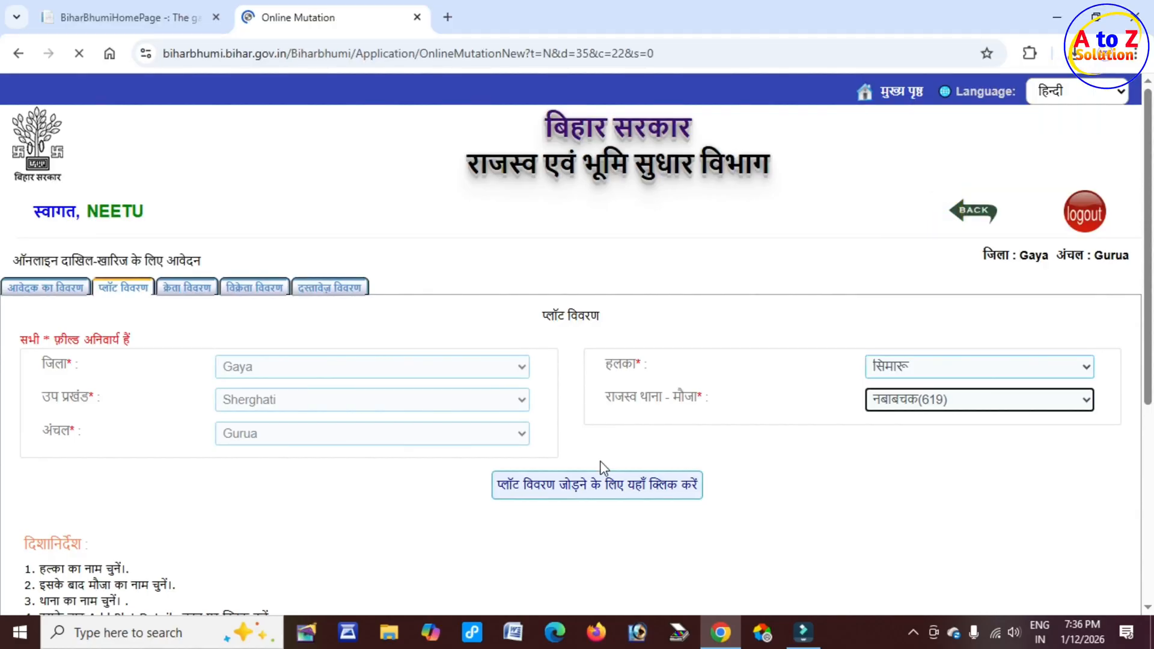
Step: Open the add-plot-details dialog for the seller's jamabandi-holder details and read its first question
left_click(643, 484)
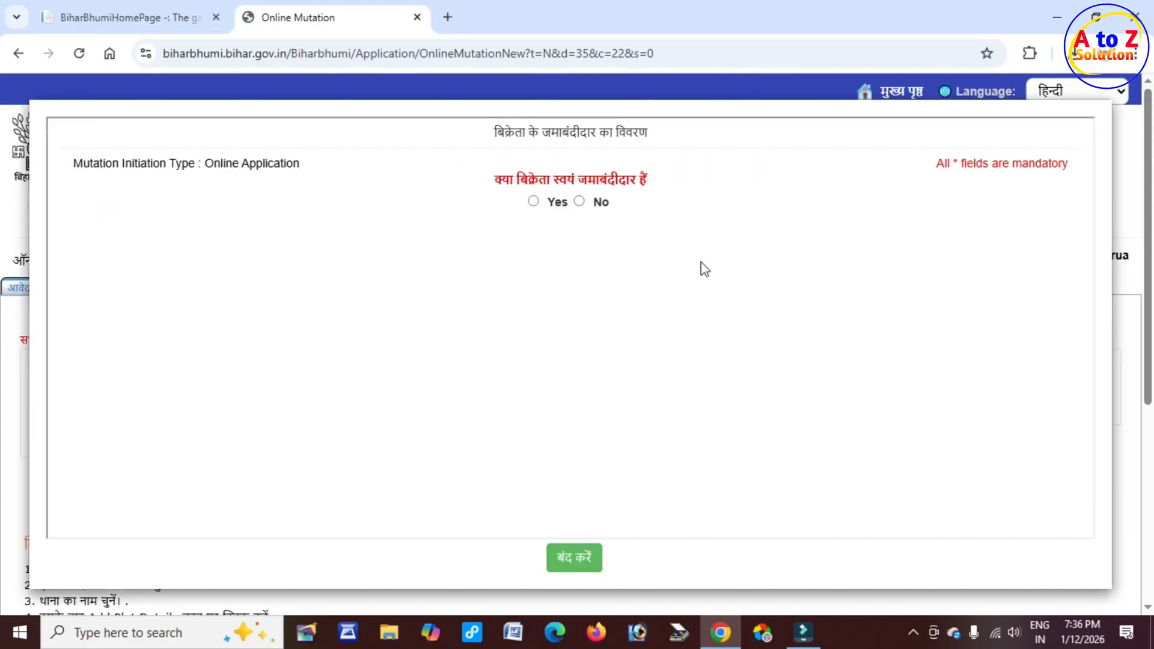
left_click_drag(494, 132, 670, 142)
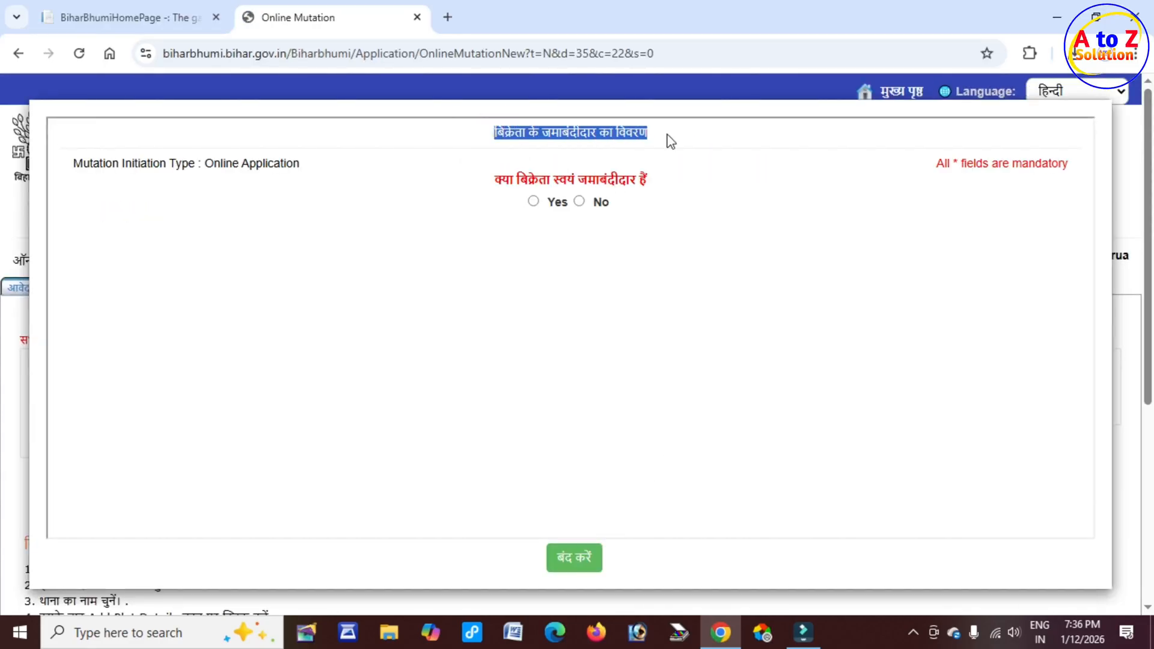
left_click(663, 250)
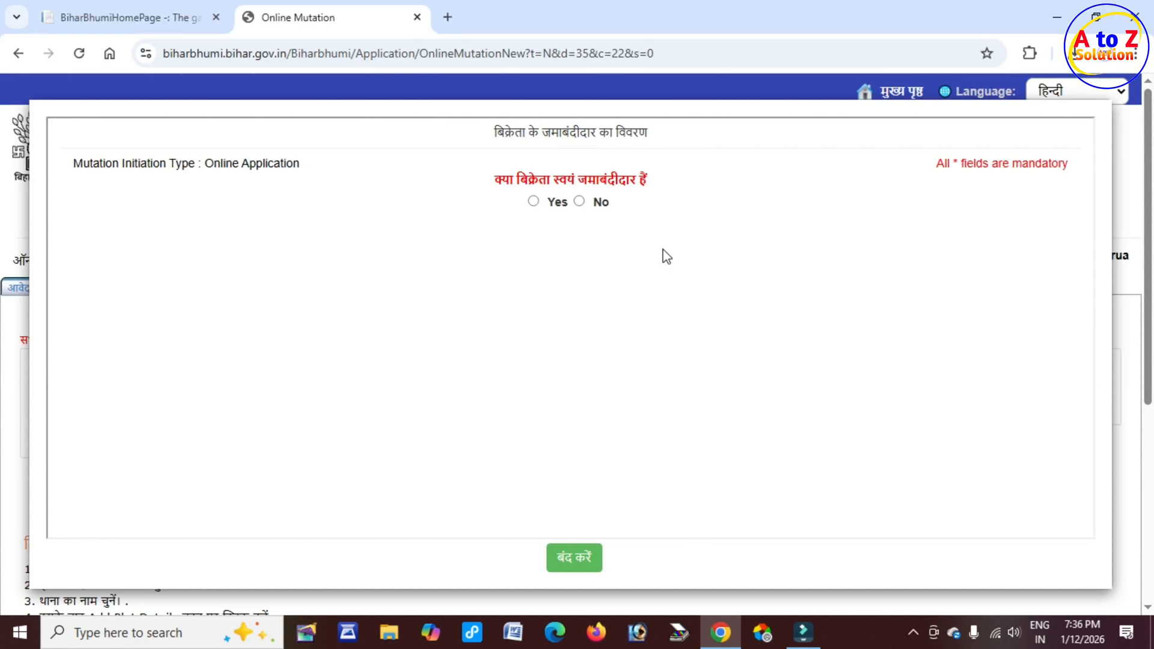
left_click_drag(498, 182, 651, 179)
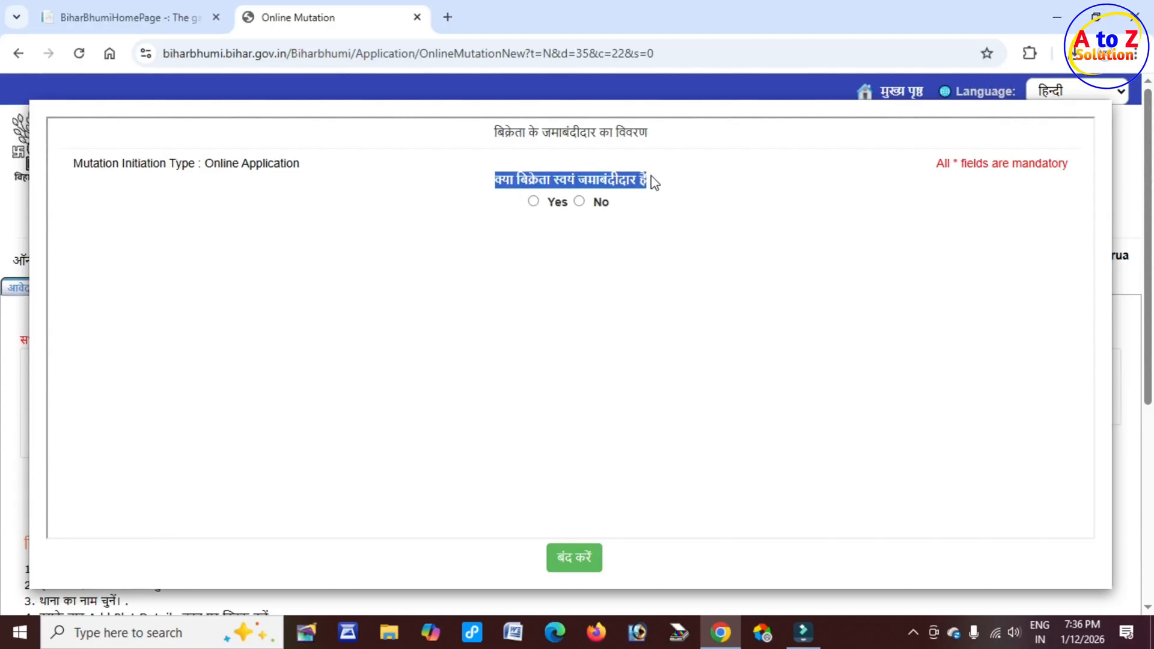
Step: Try answering No for the seller being jamabandi holder, and Yes for multiple shareholders and joint account
left_click(533, 202)
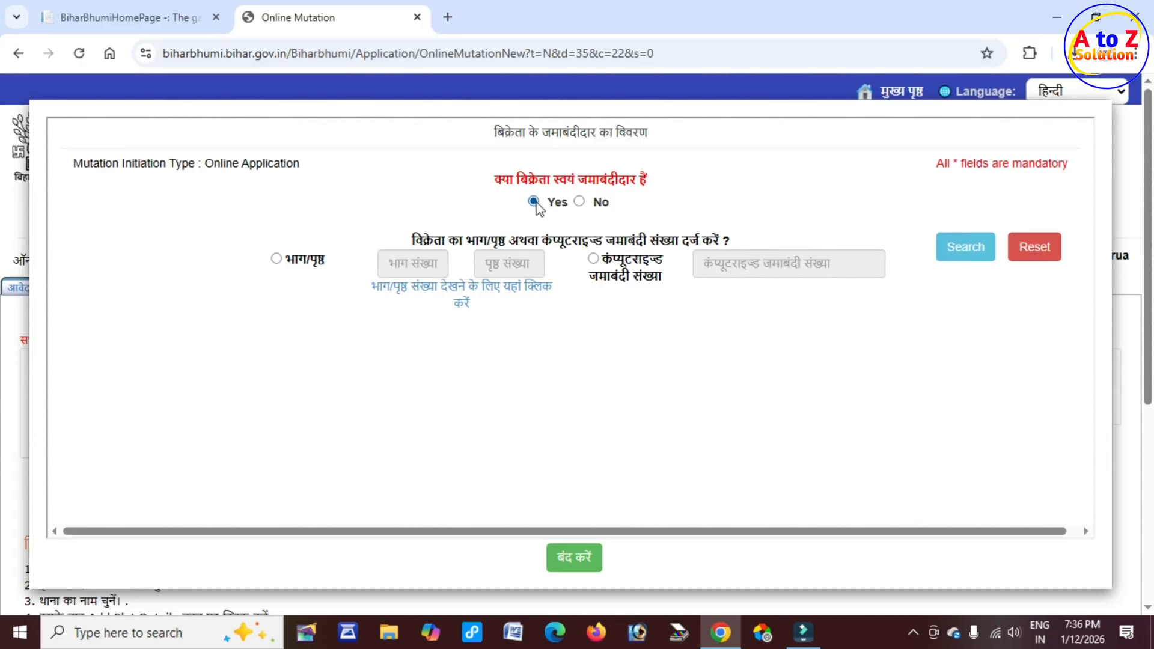
left_click(581, 202)
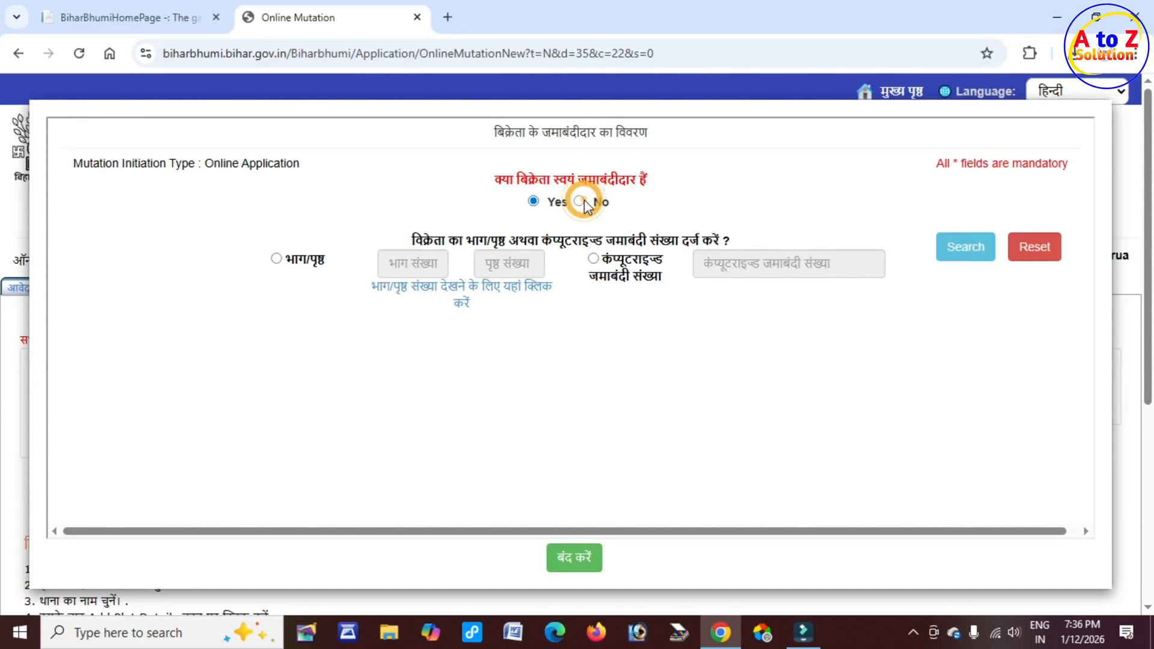
left_click_drag(455, 240, 684, 242)
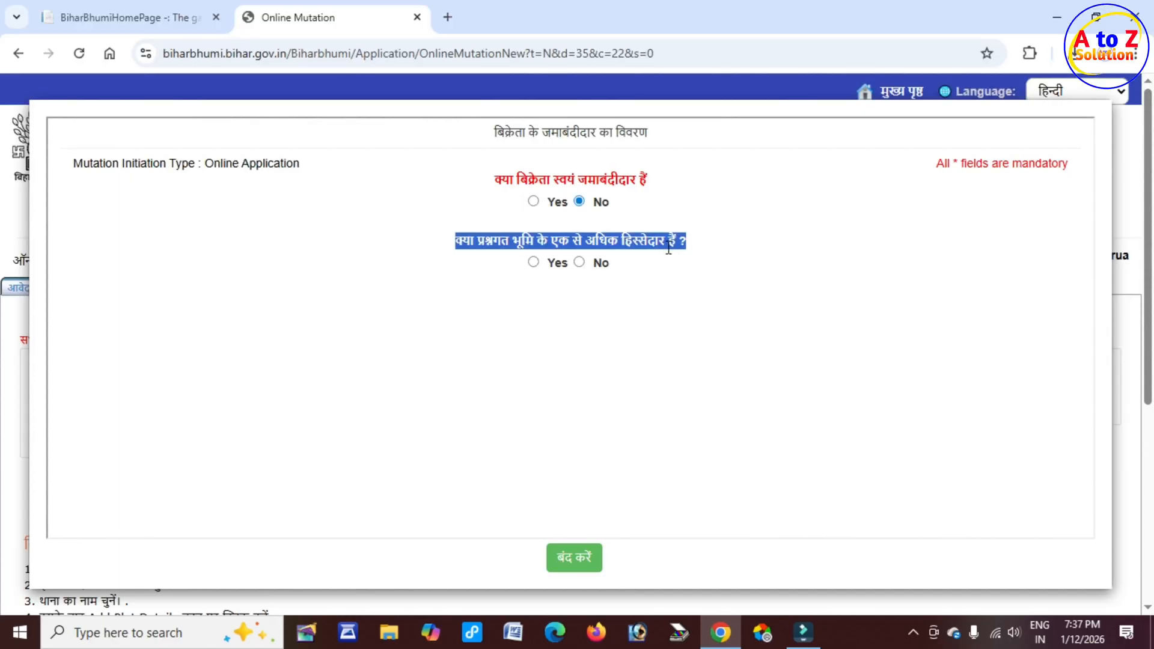
left_click(533, 262)
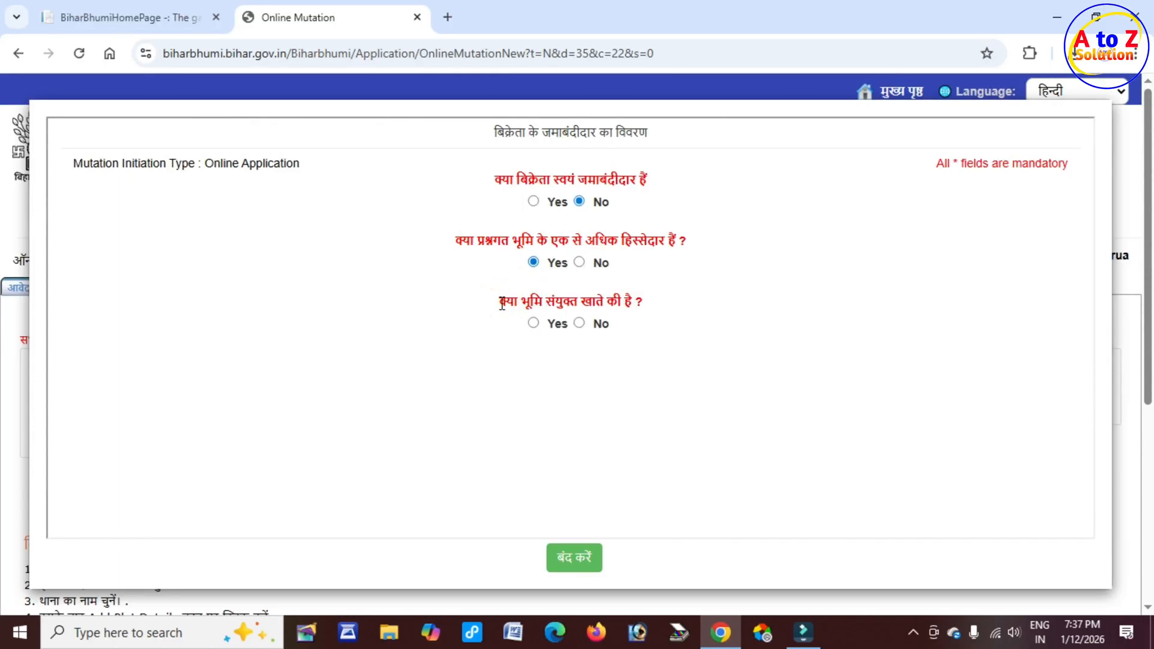
left_click_drag(501, 304, 634, 298)
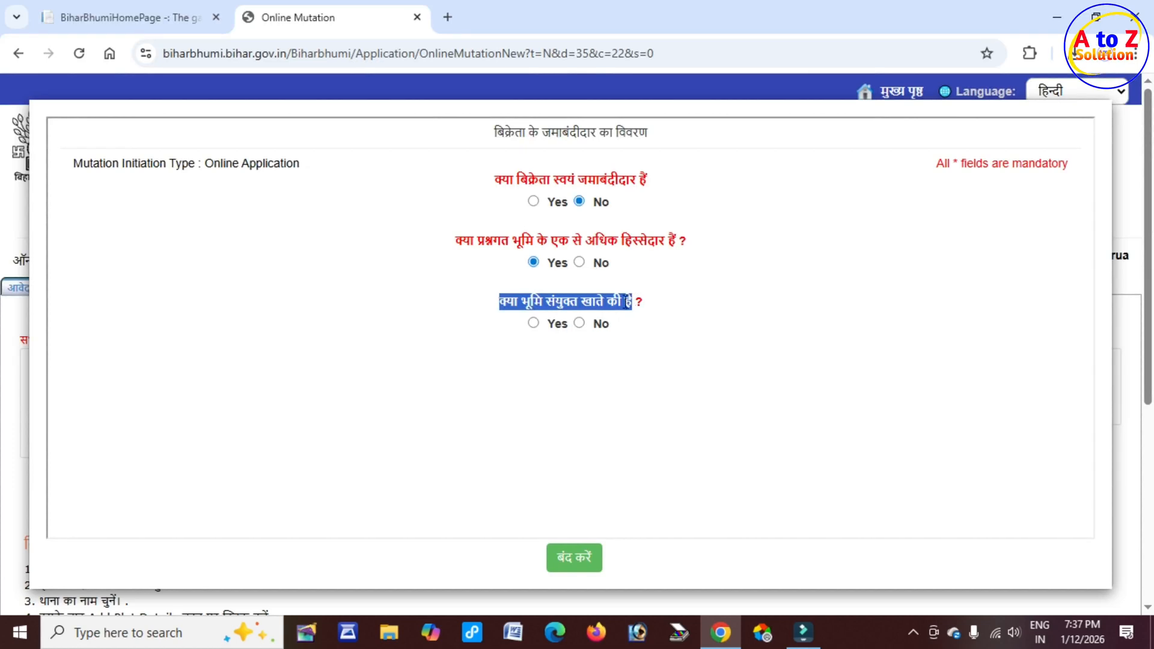
left_click(533, 324)
left_click_drag(88, 310, 266, 304)
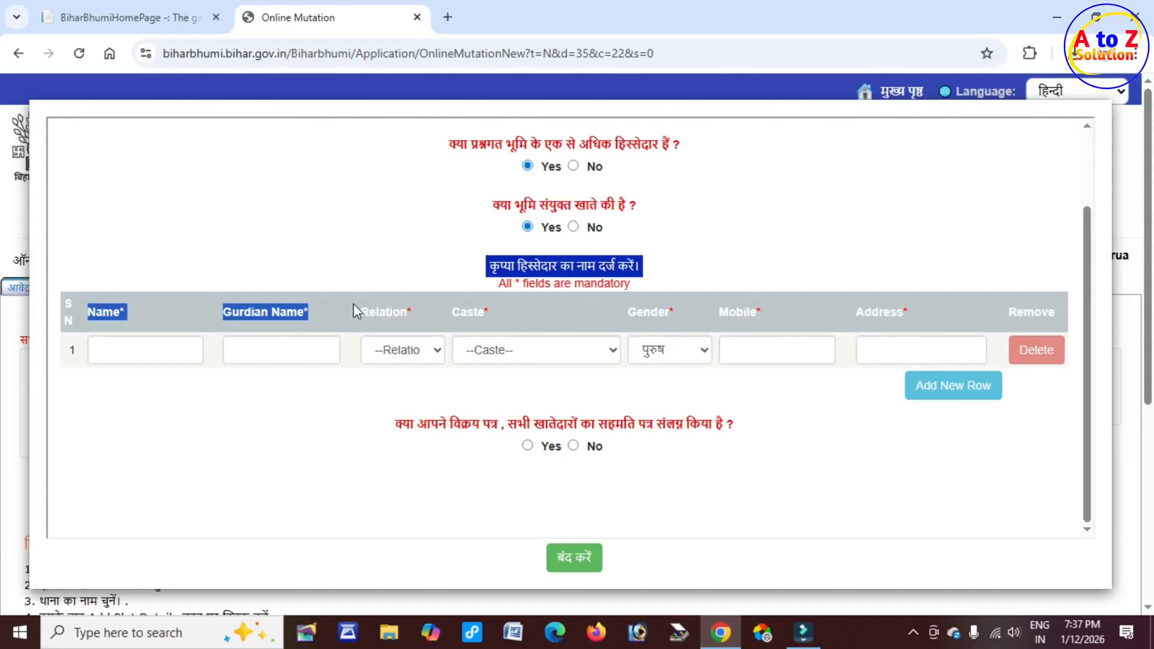
scroll(618, 326, "up", 3)
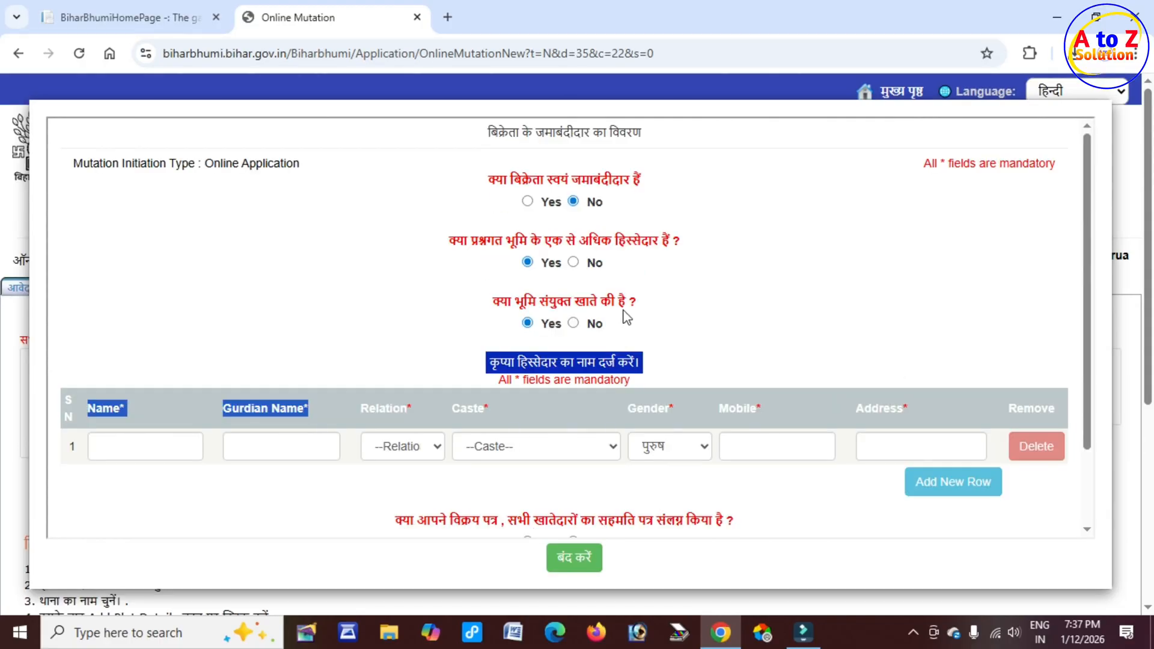
Step: Answer Yes that the seller is the jamabandi holder and review the bhag/page and computerised jamabandi number options
left_click(527, 202)
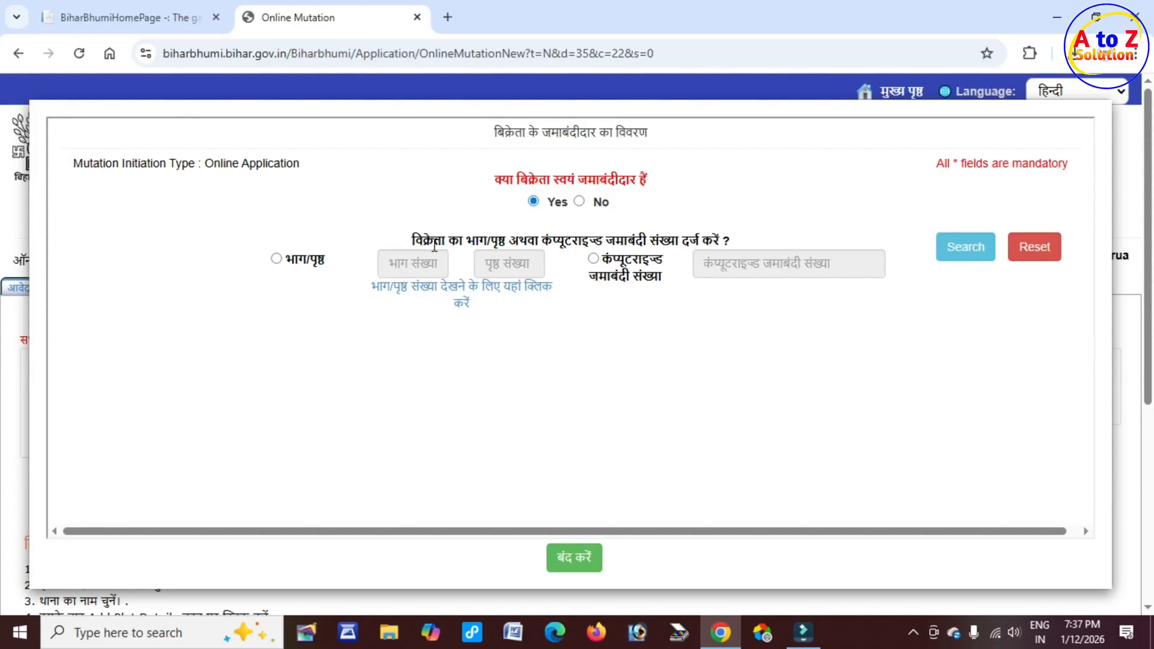
left_click_drag(424, 241, 739, 243)
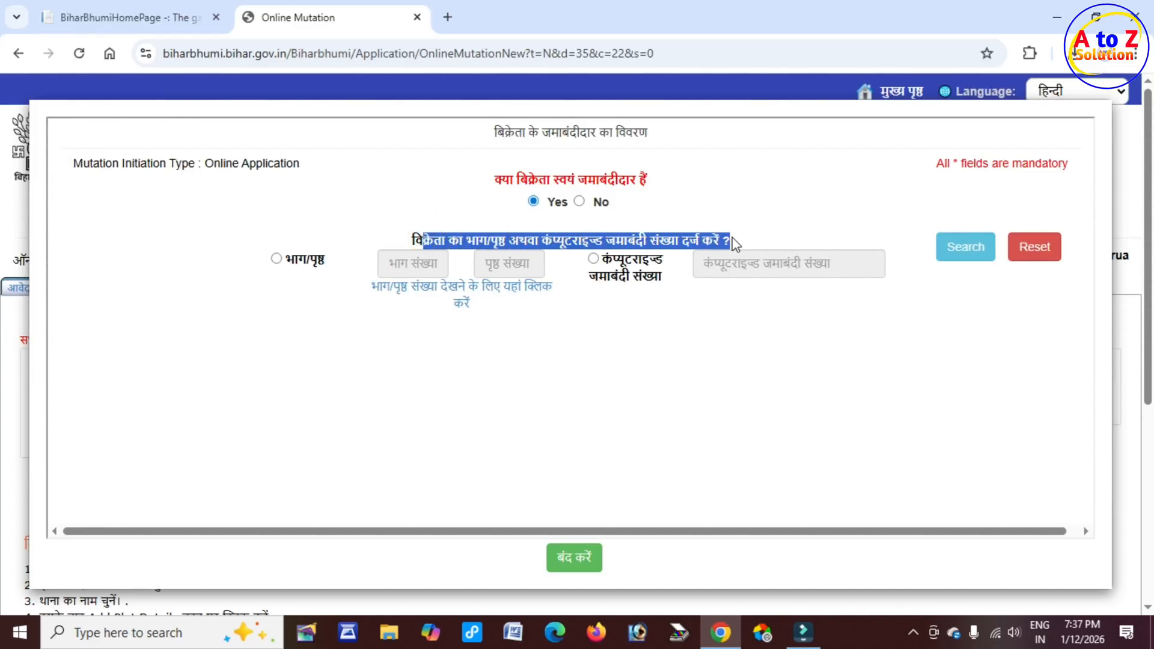
left_click(601, 303)
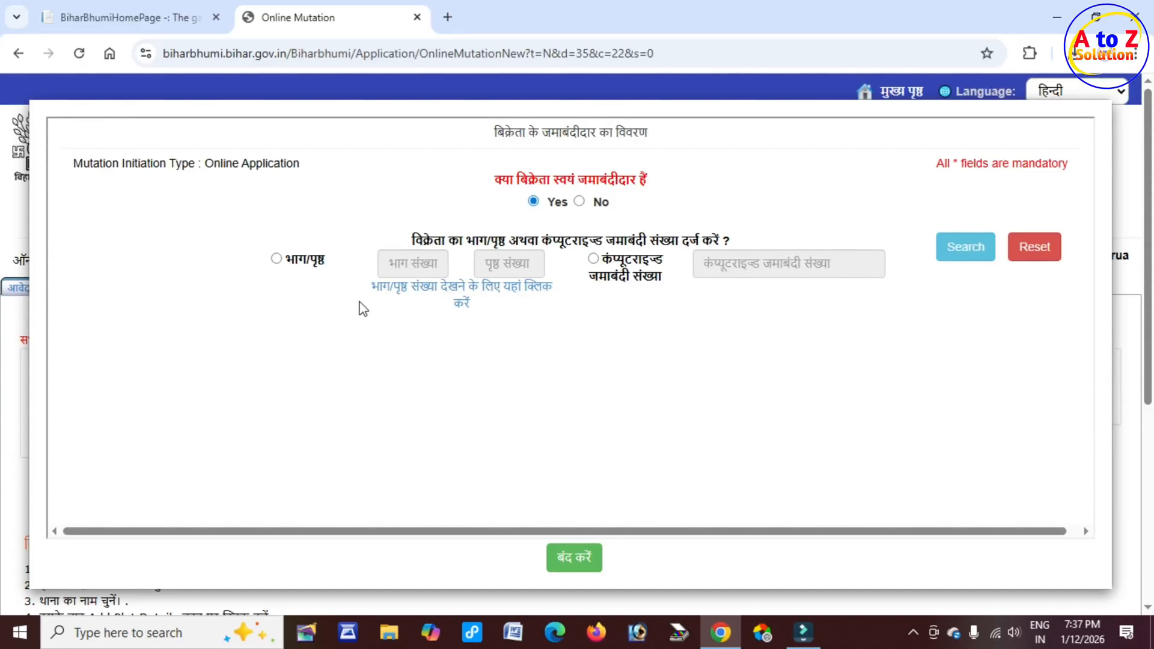
left_click_drag(297, 260, 331, 266)
left_click_drag(603, 259, 660, 278)
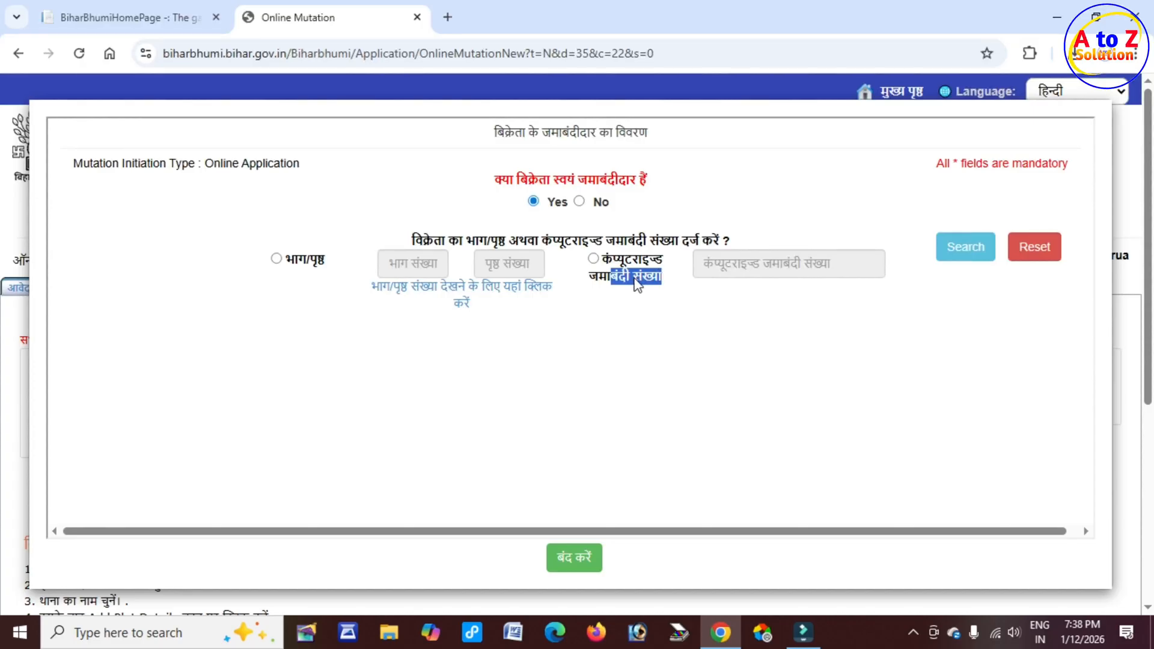
left_click_drag(298, 263, 319, 261)
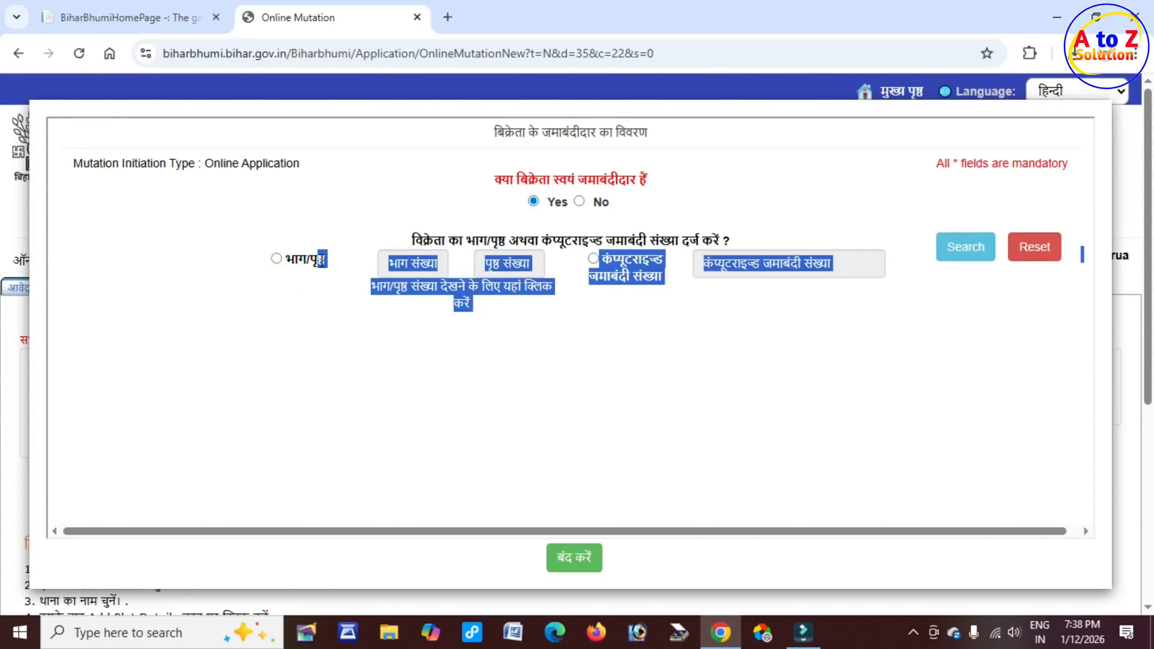
left_click(321, 260)
left_click(302, 258)
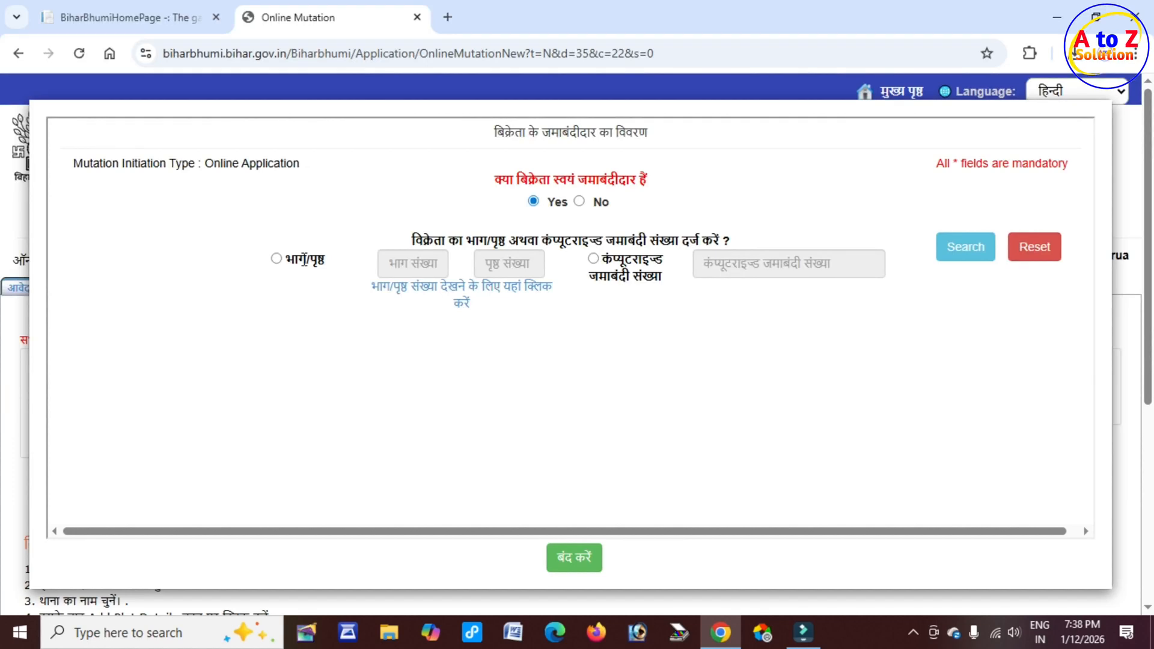
double_click(302, 258)
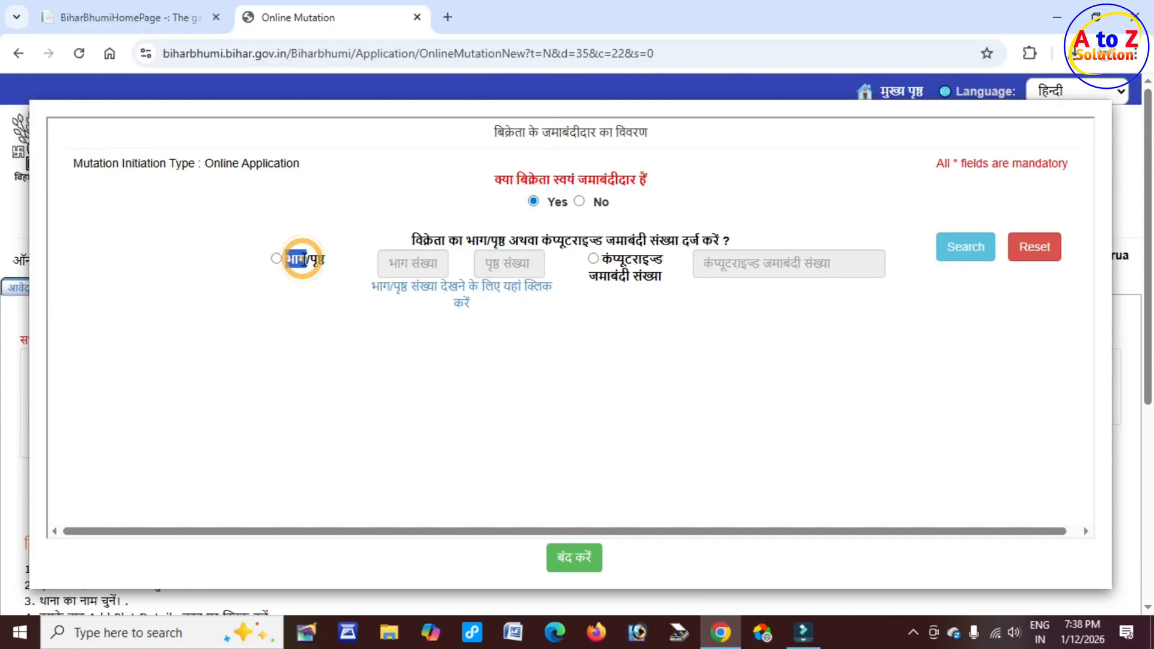
triple_click(305, 259)
double_click(305, 260)
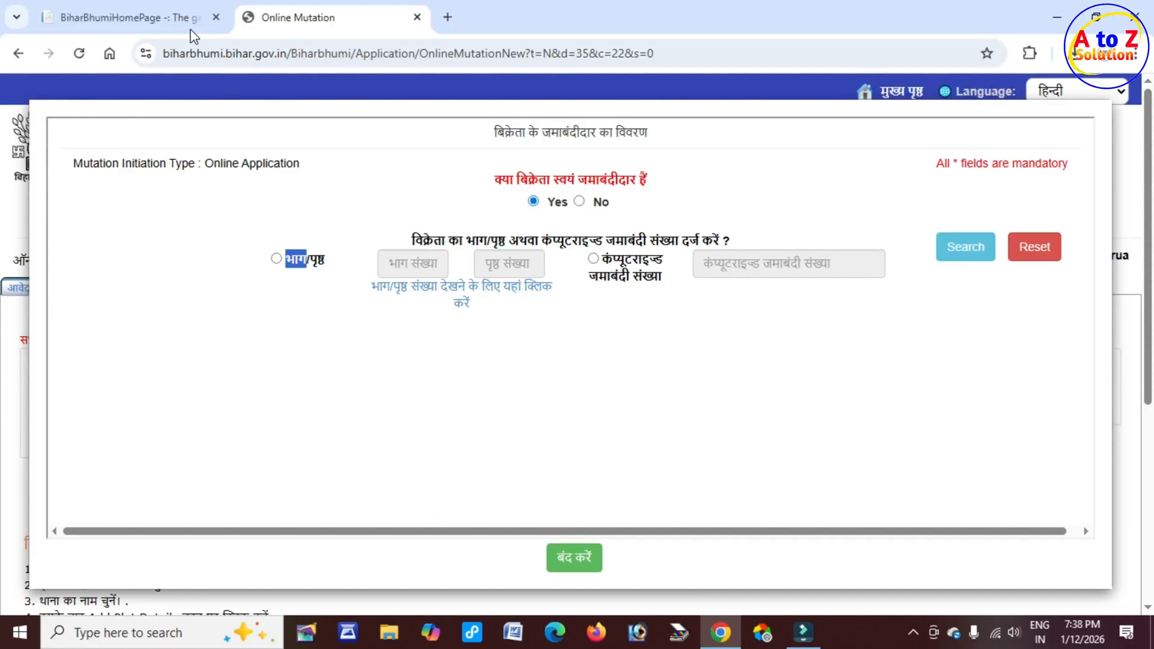
Step: Switch to the portal home page tab and open the जमाबंदी पंजी देखें (view jamabandi register) service
left_click(155, 18)
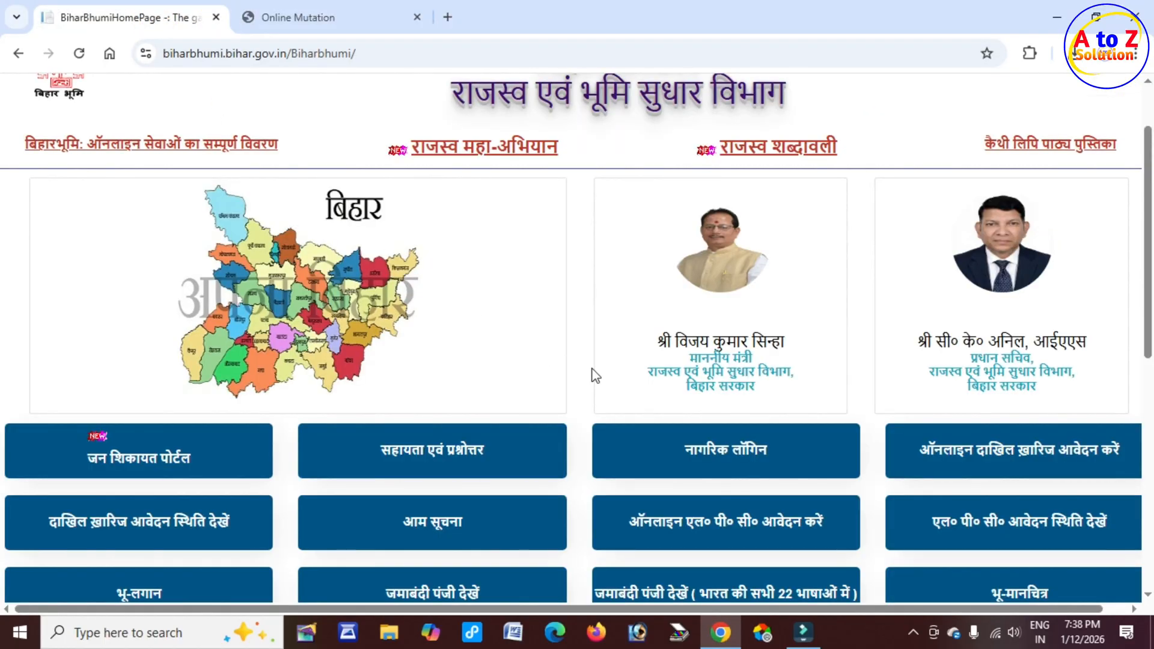
scroll(592, 377, "down", 3)
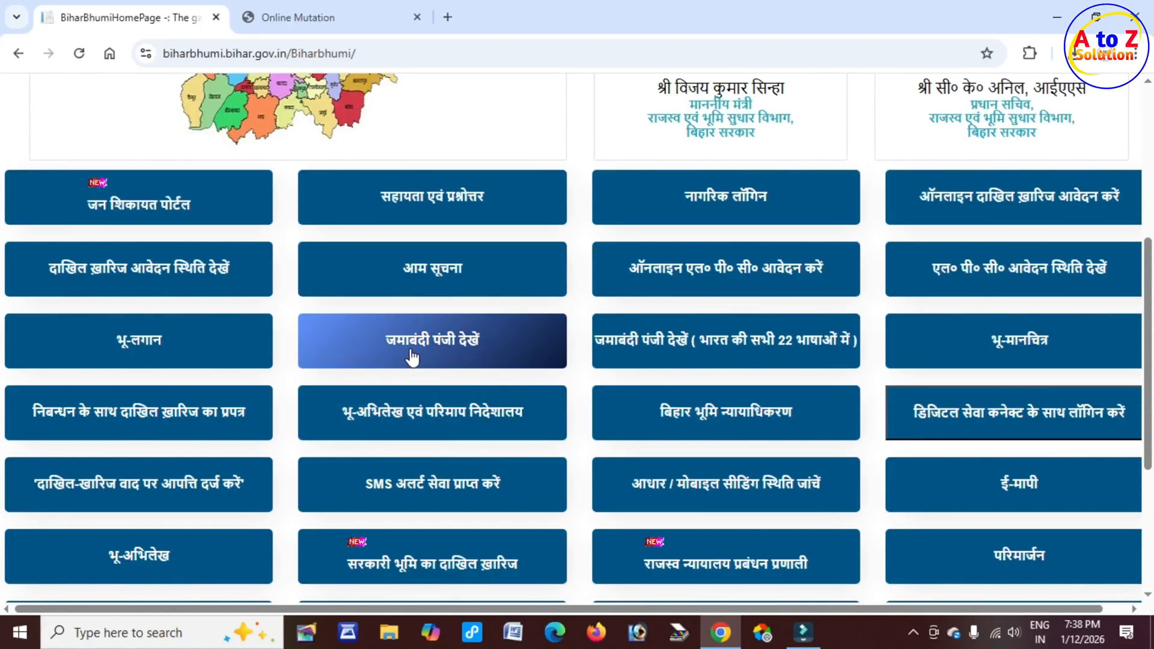
left_click(485, 348)
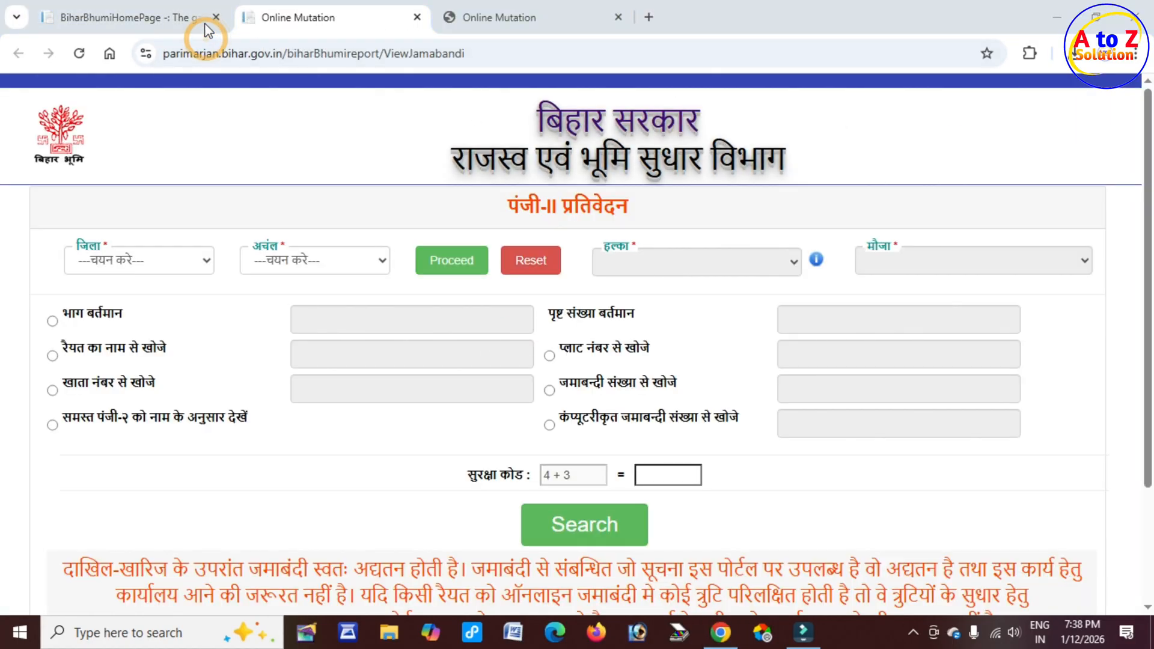
Step: Choose Gaya as the district and Gurua as the circle in the jamabandi register search and proceed
left_click_drag(506, 210, 641, 213)
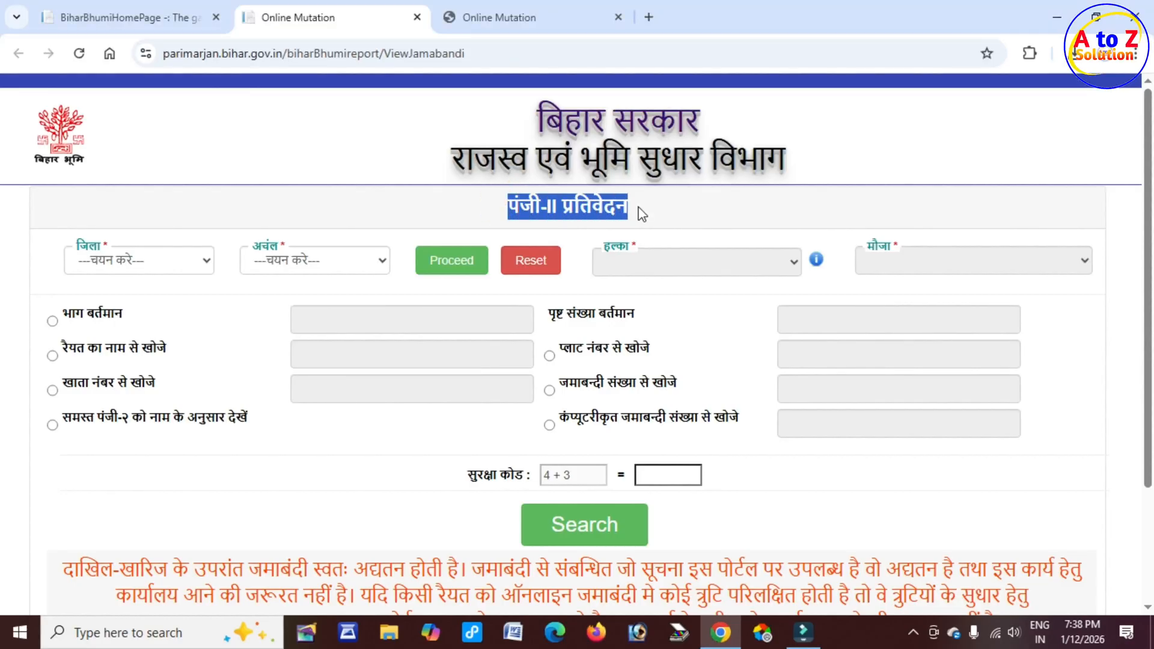
left_click(131, 262)
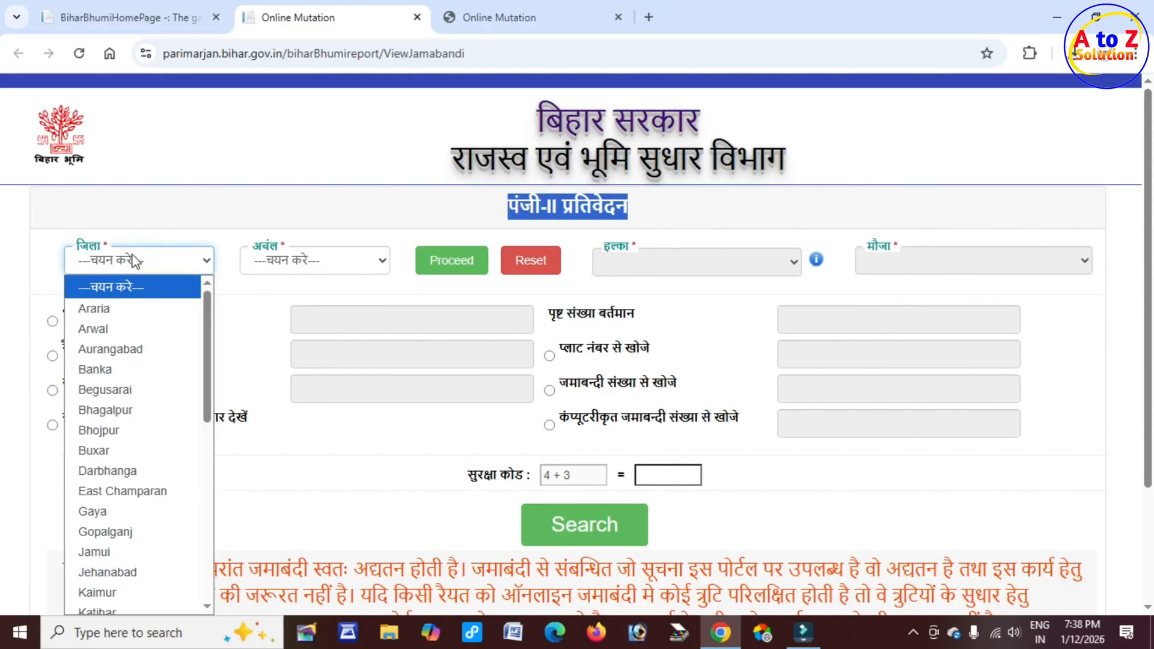
left_click(123, 512)
left_click(291, 257)
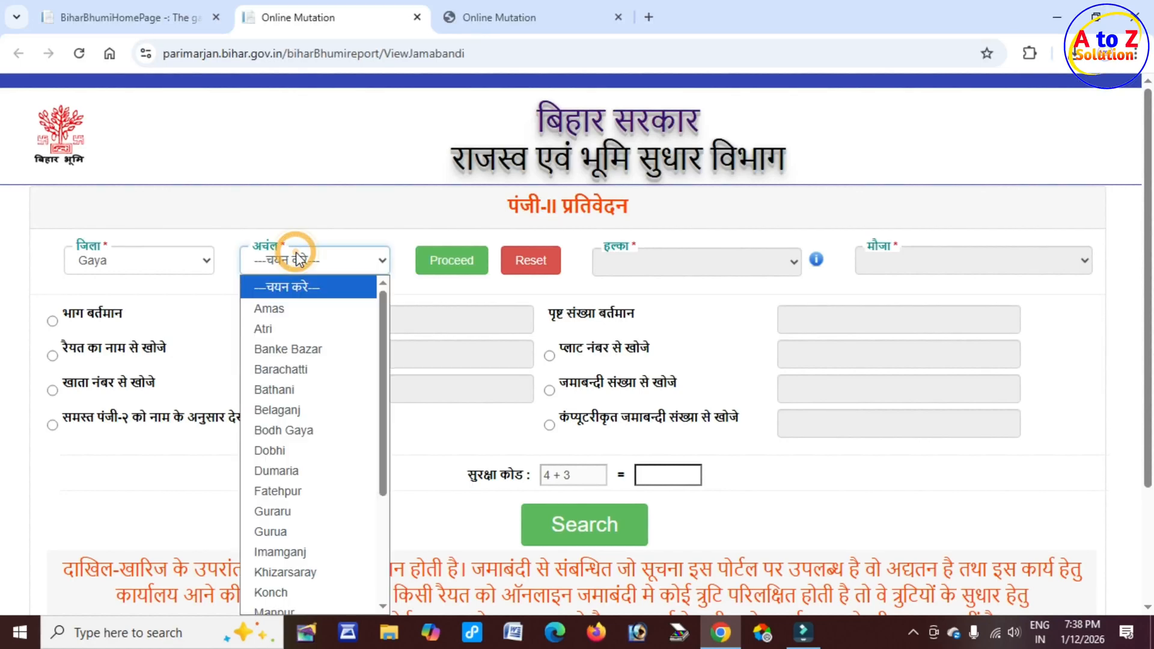
left_click(299, 464)
left_click(443, 267)
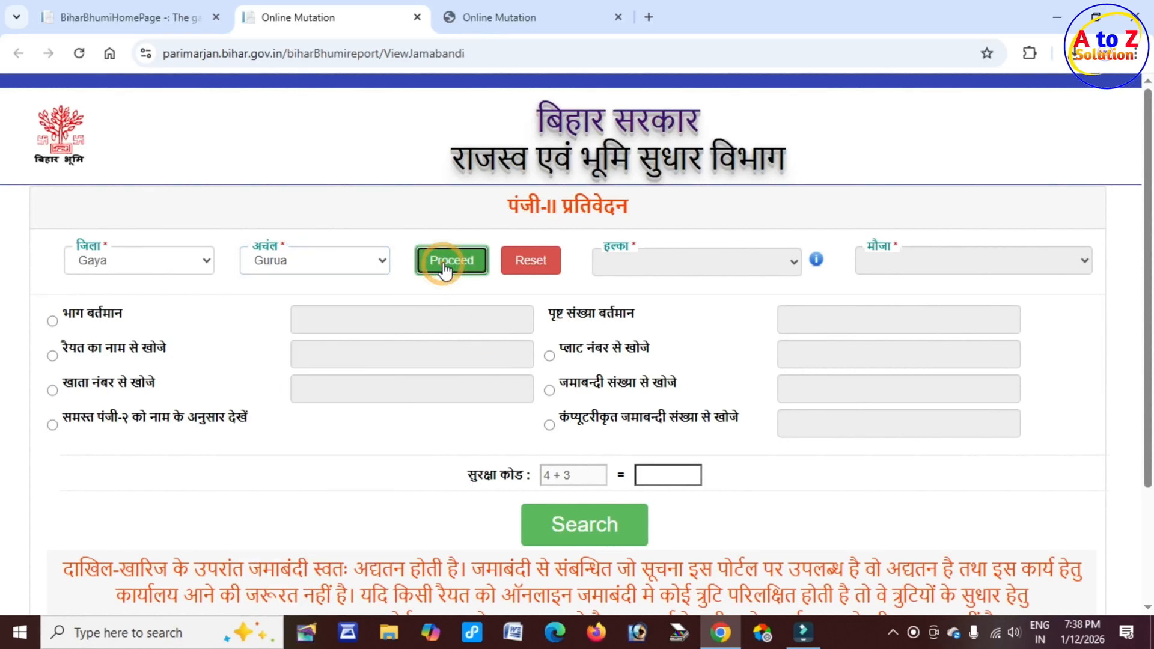
Step: Select सिमारू as the halka and नबाबचक - 619 as the mauza
left_click(678, 265)
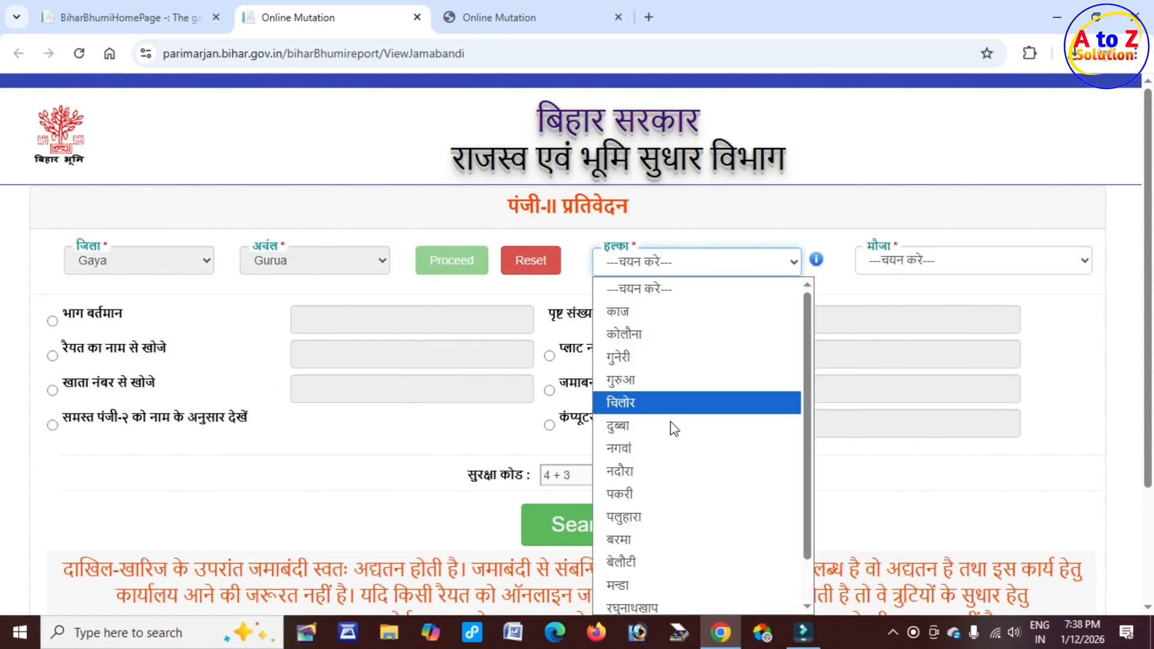
scroll(672, 580, "down", 1)
left_click(664, 600)
left_click(937, 263)
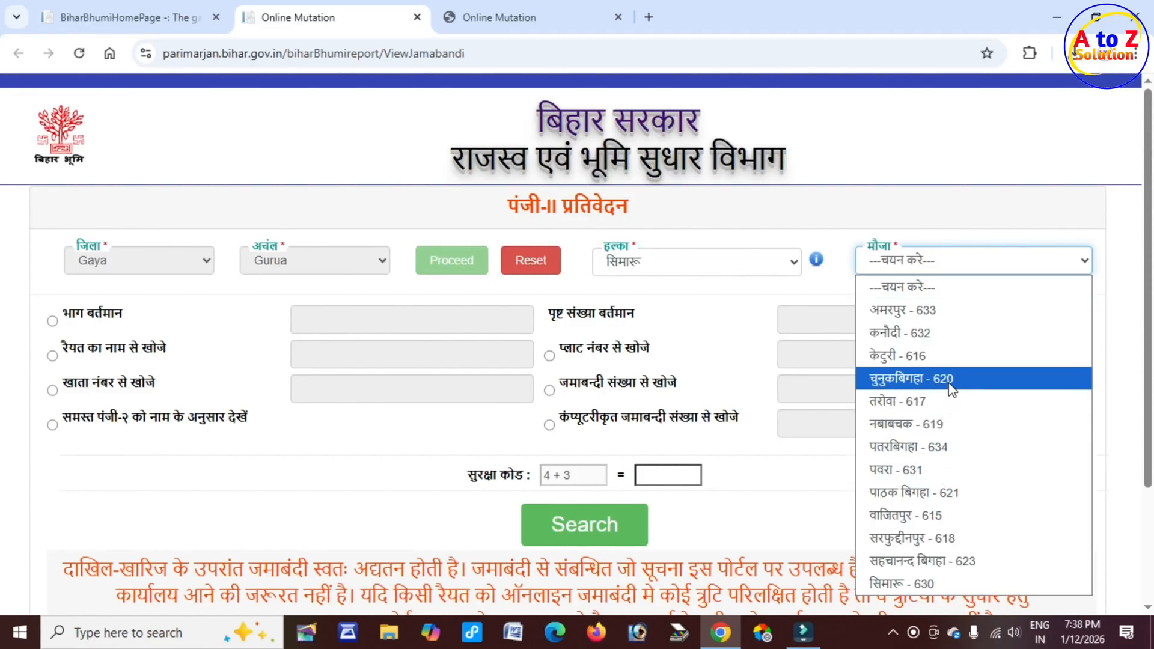
left_click(947, 430)
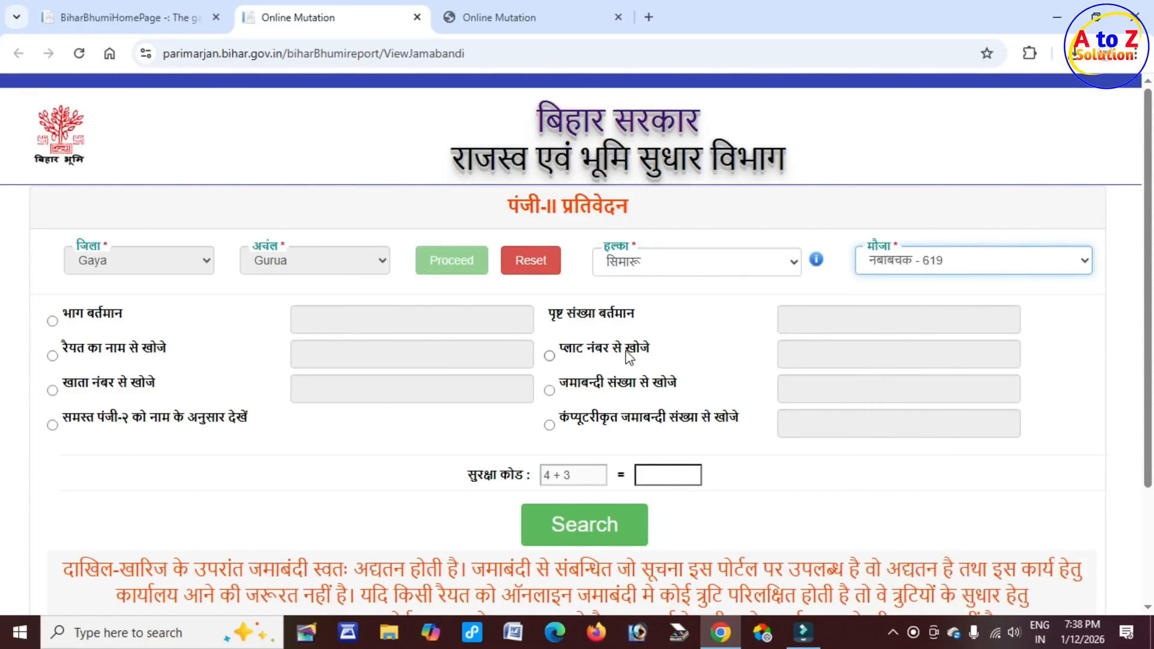
Step: Search the jamabandi register by khata number 54, filling in the security code answer
left_click(52, 390)
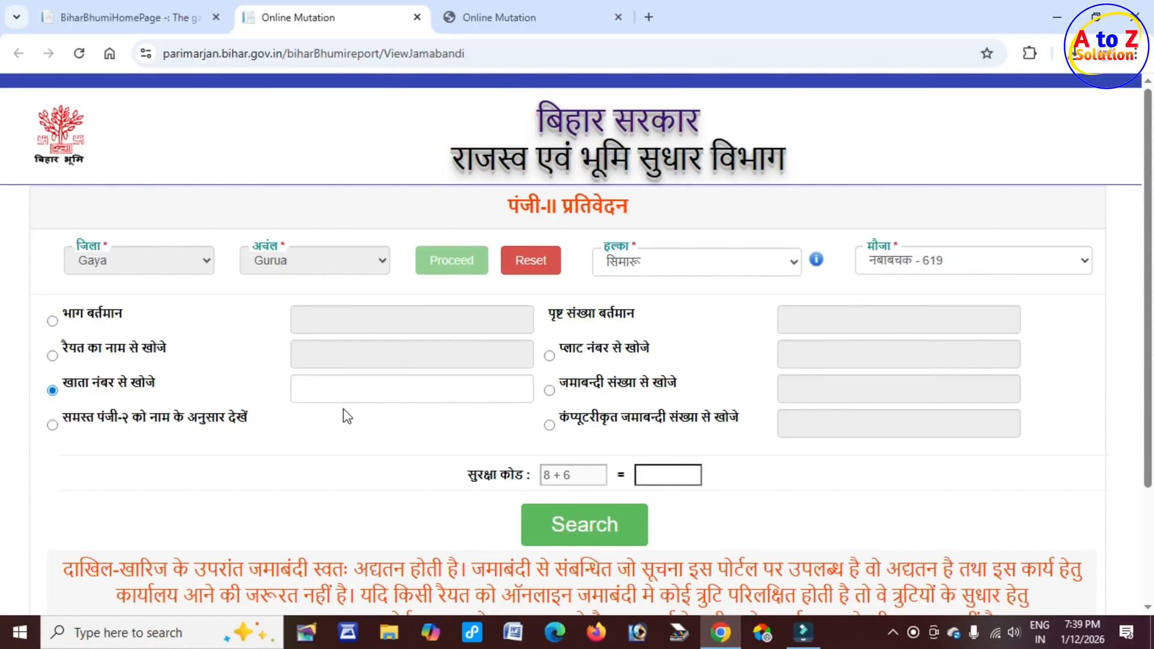
left_click(356, 388)
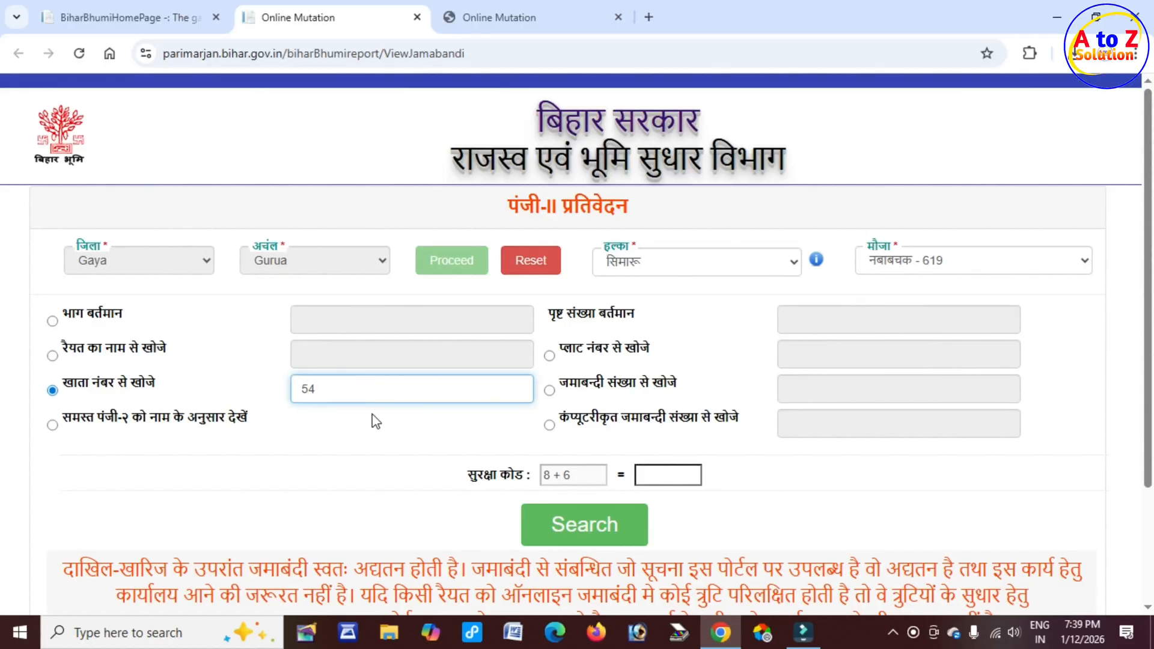
left_click(670, 476)
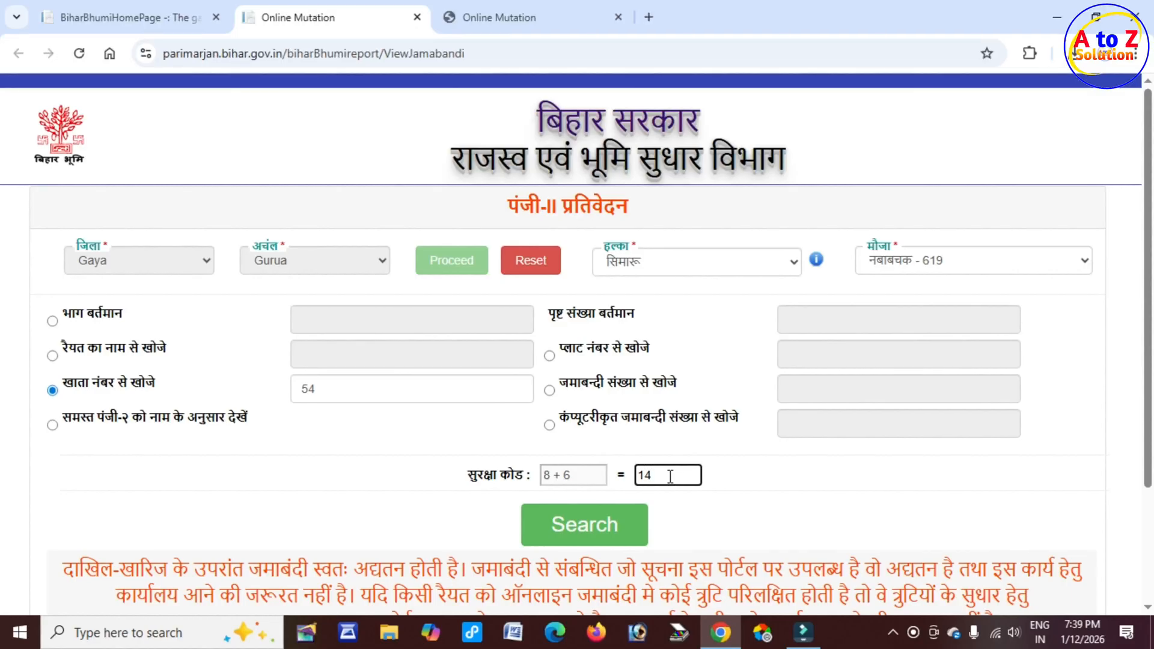
type("14")
left_click(584, 526)
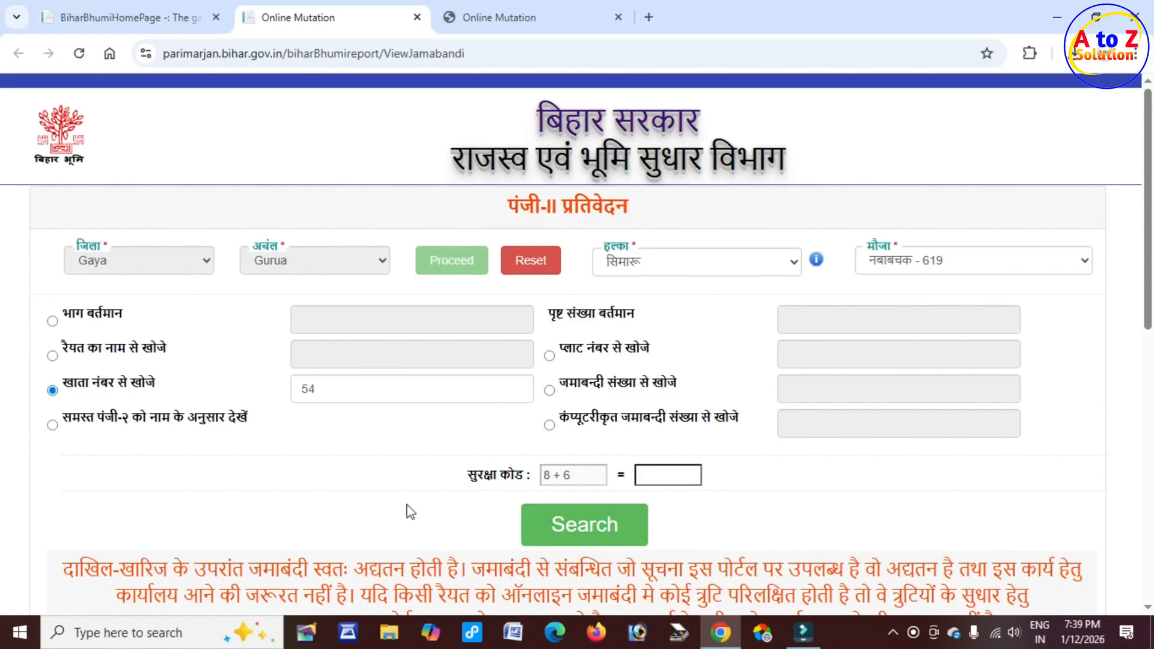
Step: Examine the khata 54 results and the seller's jamabandi record to find its bhag and page numbers
scroll(409, 509, "down", 8)
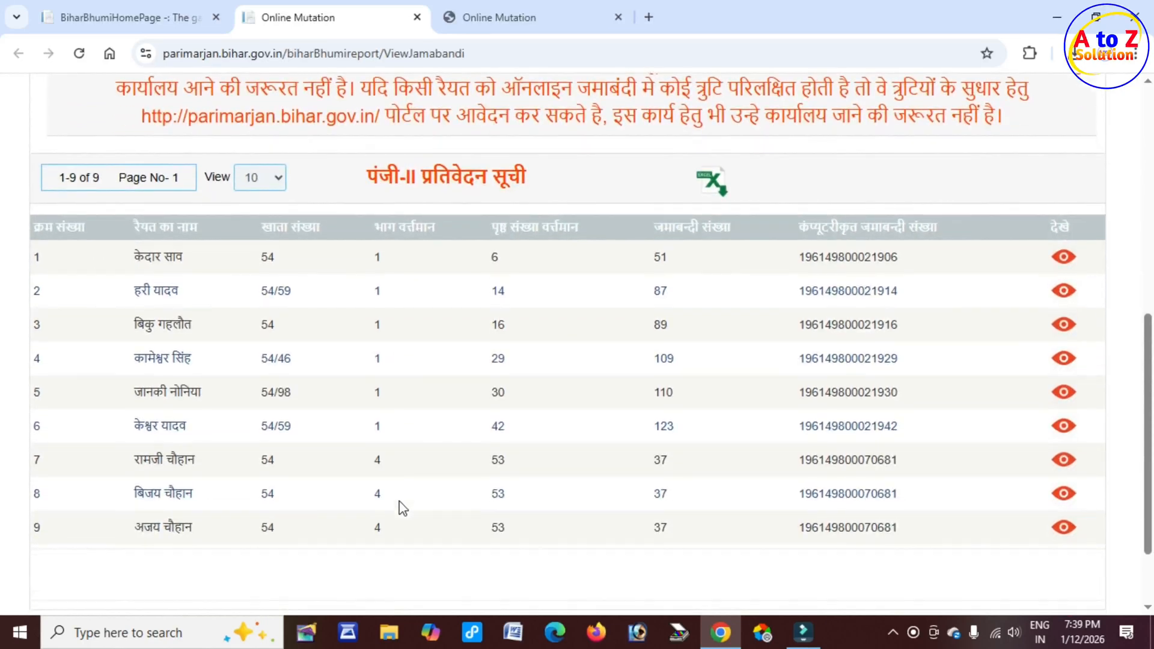
left_click_drag(128, 258, 214, 528)
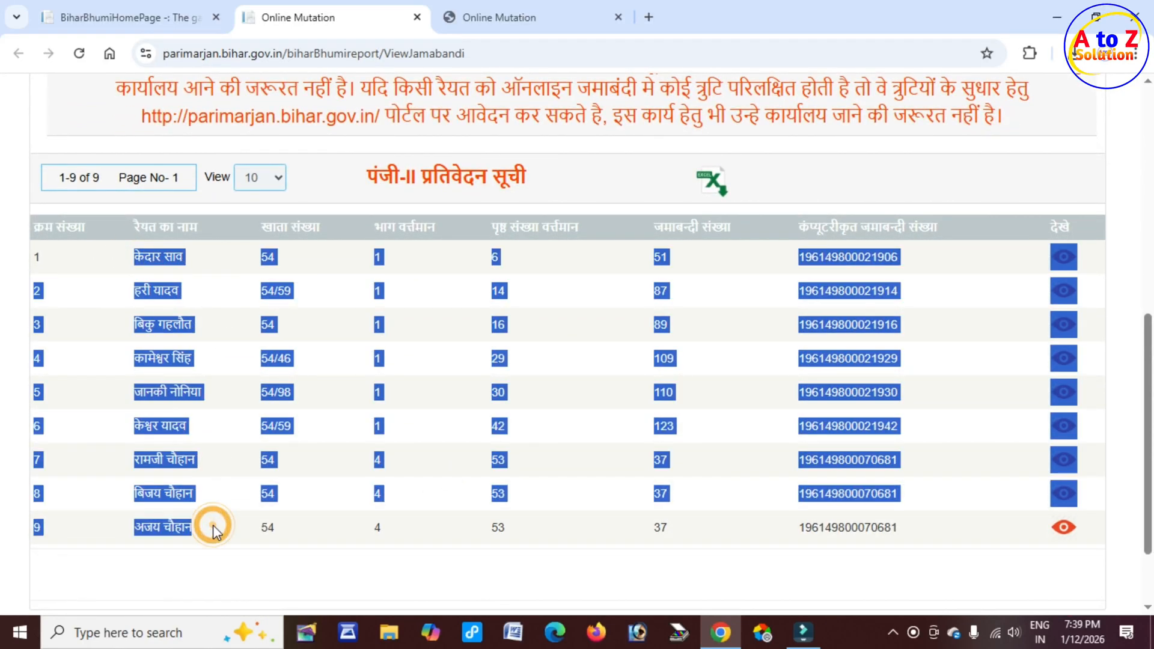
left_click(215, 528)
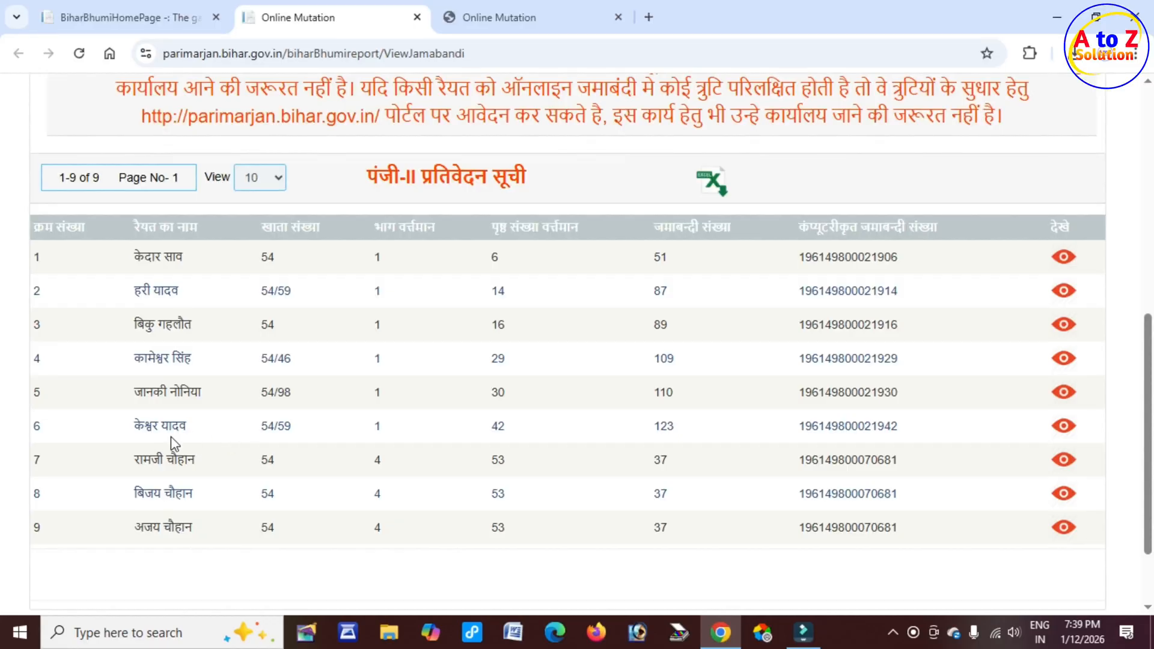
left_click_drag(131, 425, 1068, 436)
left_click(1065, 428)
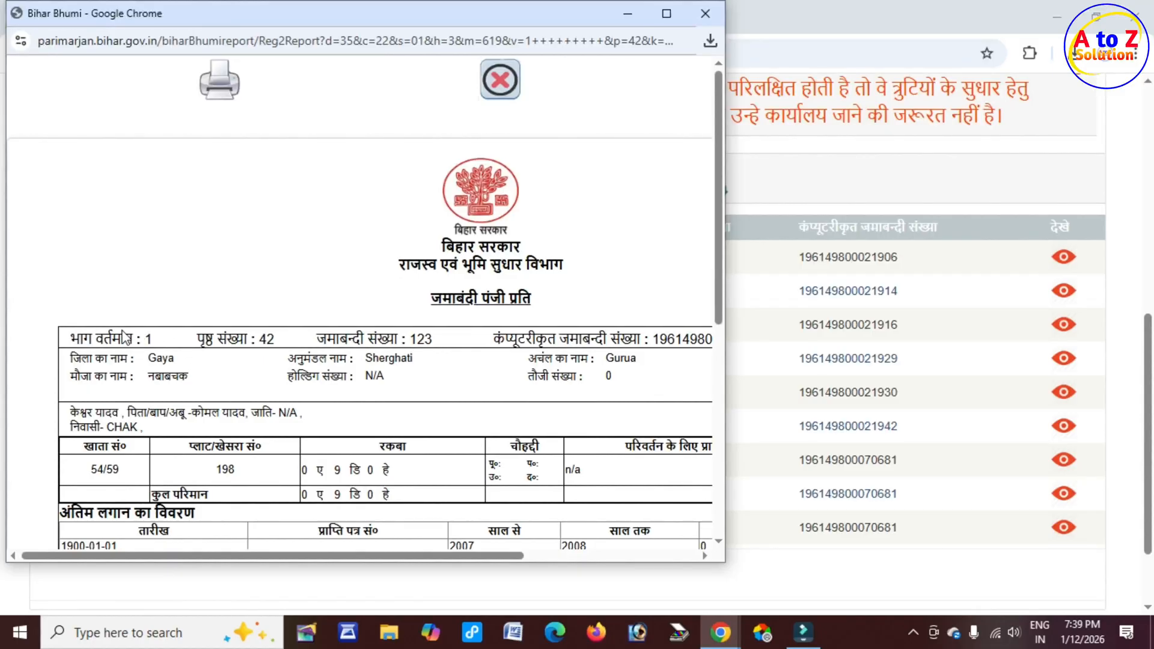
left_click_drag(123, 338, 154, 338)
left_click_drag(275, 338, 227, 339)
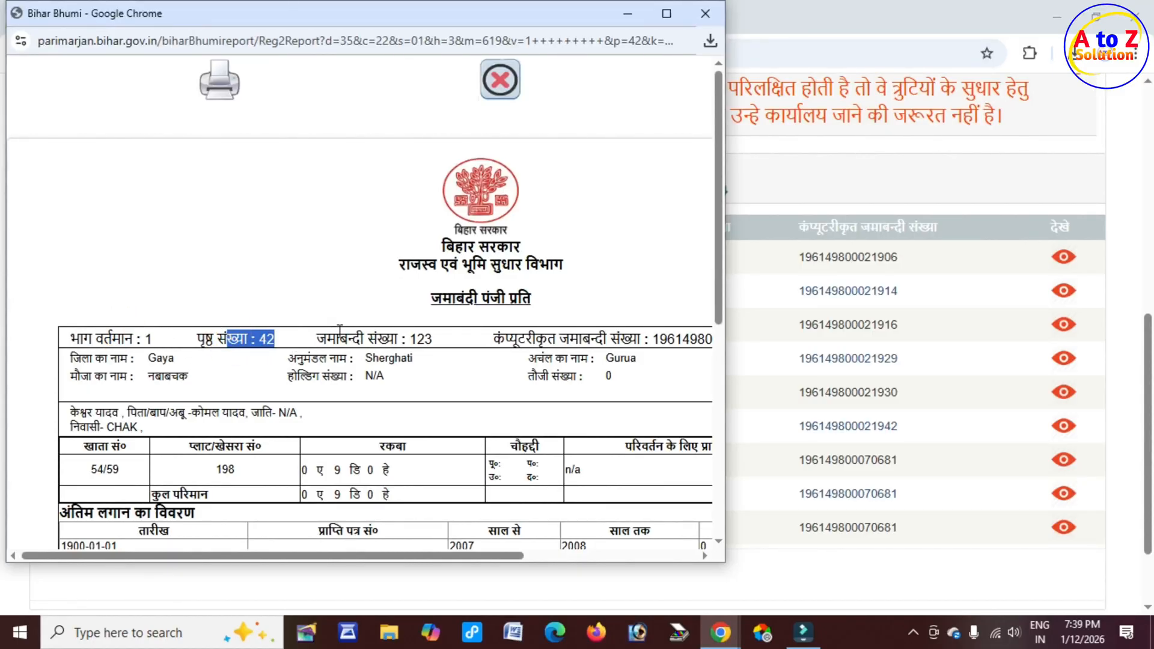
left_click(775, 180)
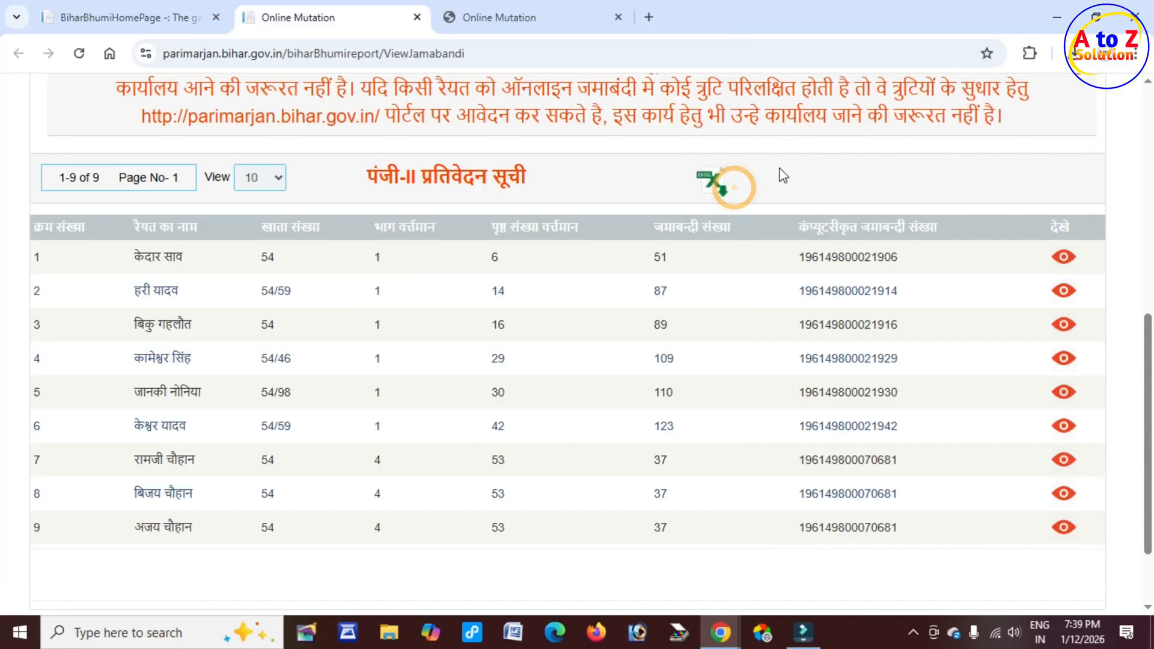
Step: In the mutation form, search the seller's jamabandi by bhag/page using bhag 1 and page 42
left_click(501, 18)
left_click(276, 259)
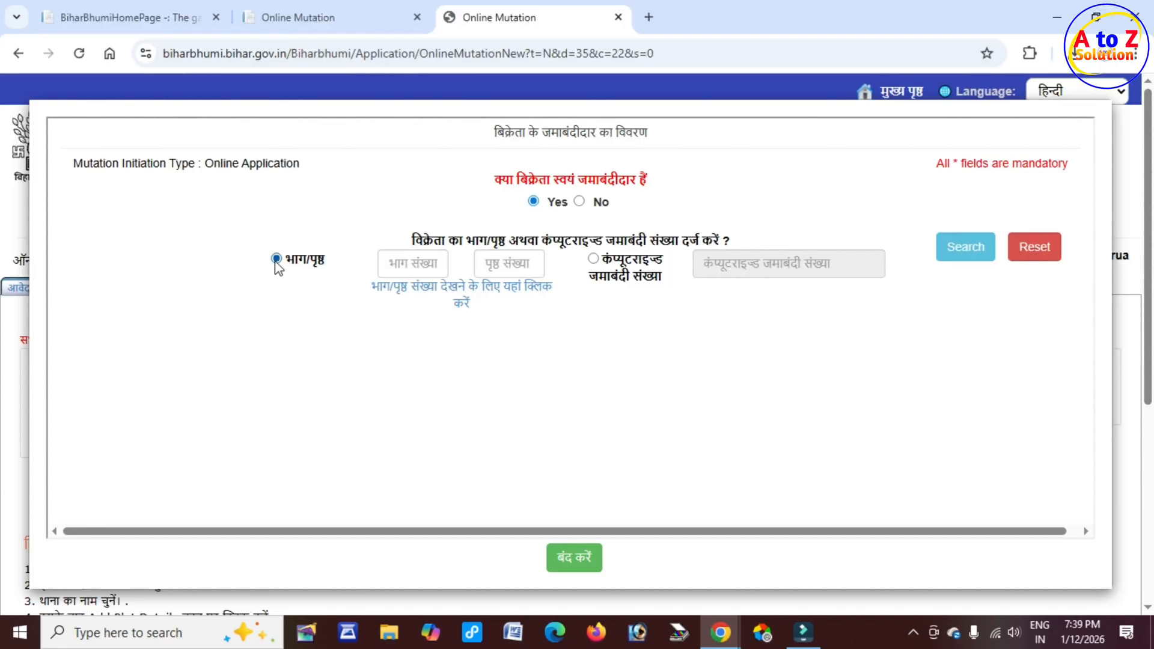
left_click(417, 267)
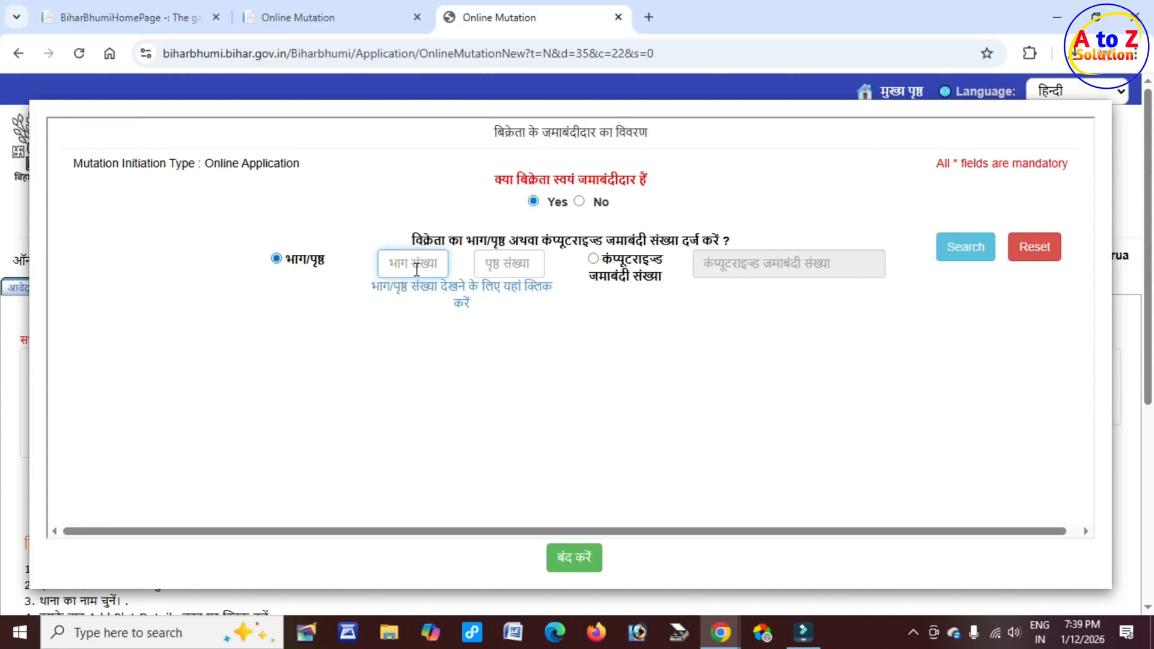
left_click(399, 265)
left_click(518, 266)
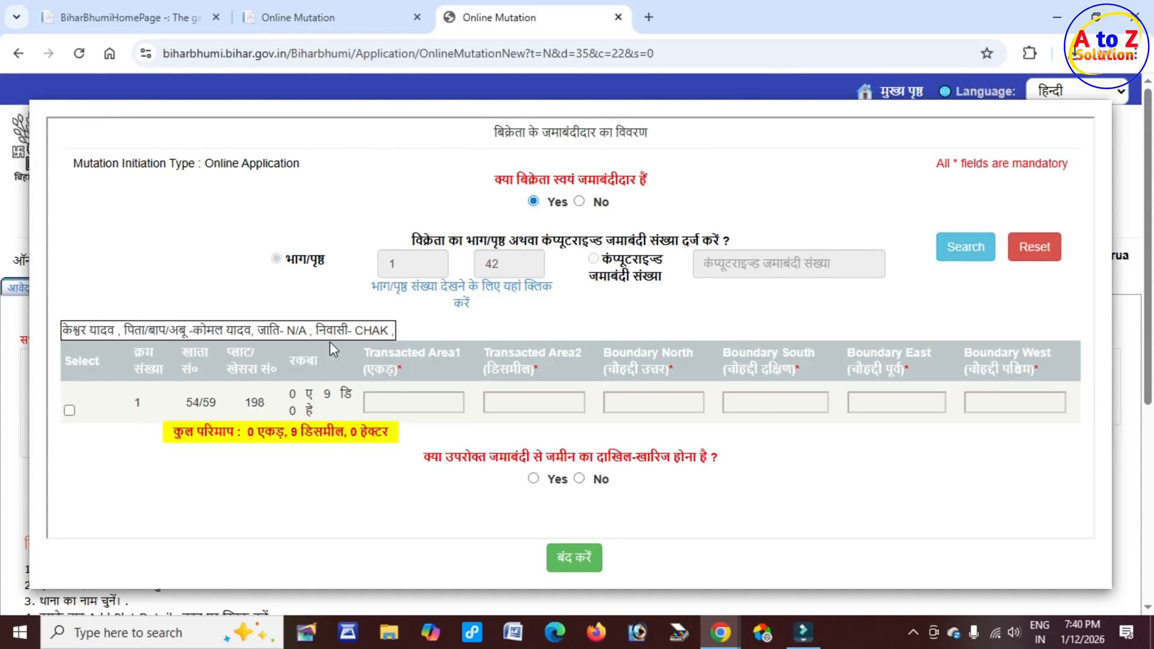
Step: Select the listed plot 198 of khata 54/59 for the transaction
left_click_drag(64, 330, 119, 330)
left_click_drag(189, 330, 307, 330)
left_click_drag(325, 330, 388, 332)
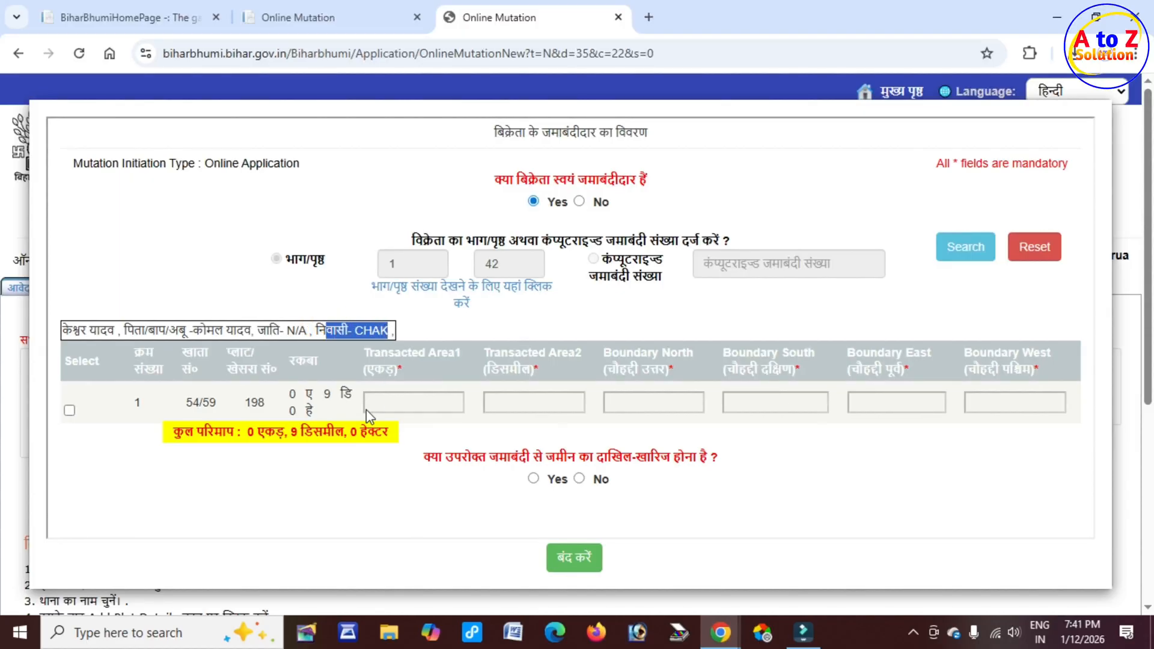
left_click(69, 411)
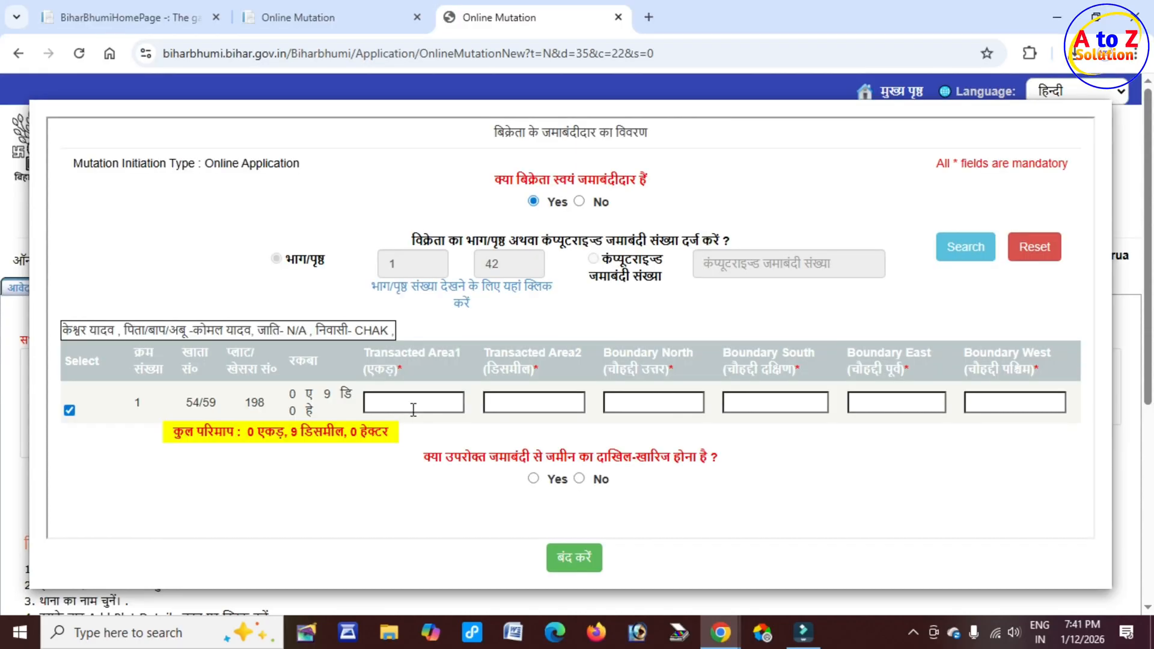
scroll(375, 374, "down", 3)
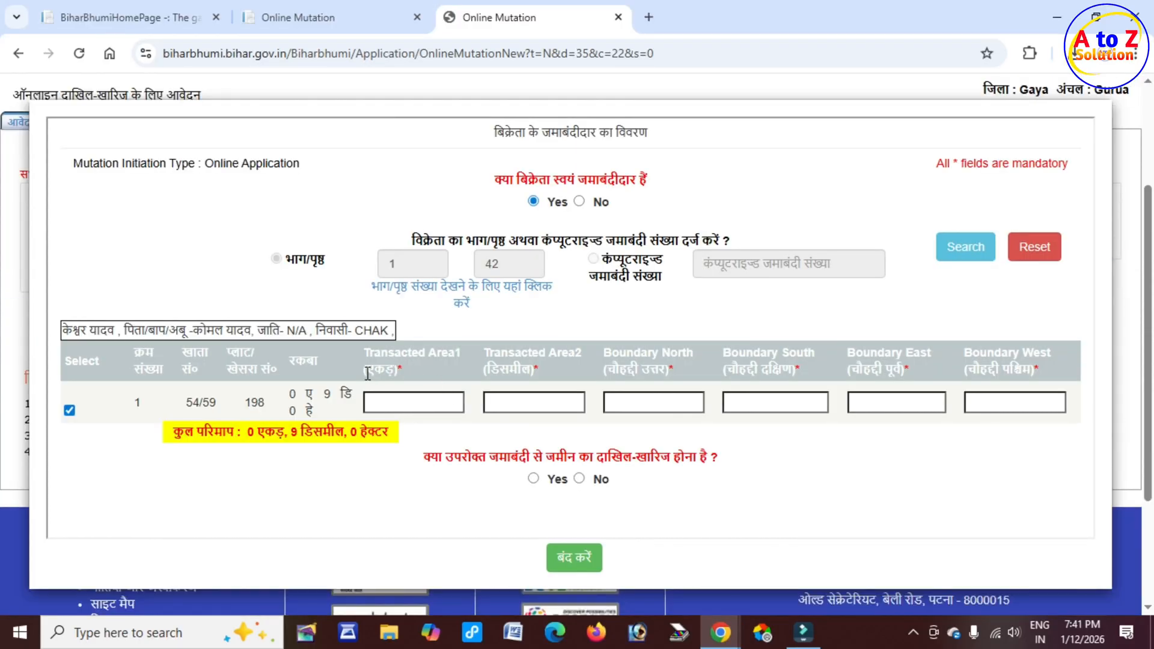
left_click_drag(367, 374, 404, 369)
left_click_drag(485, 368, 533, 368)
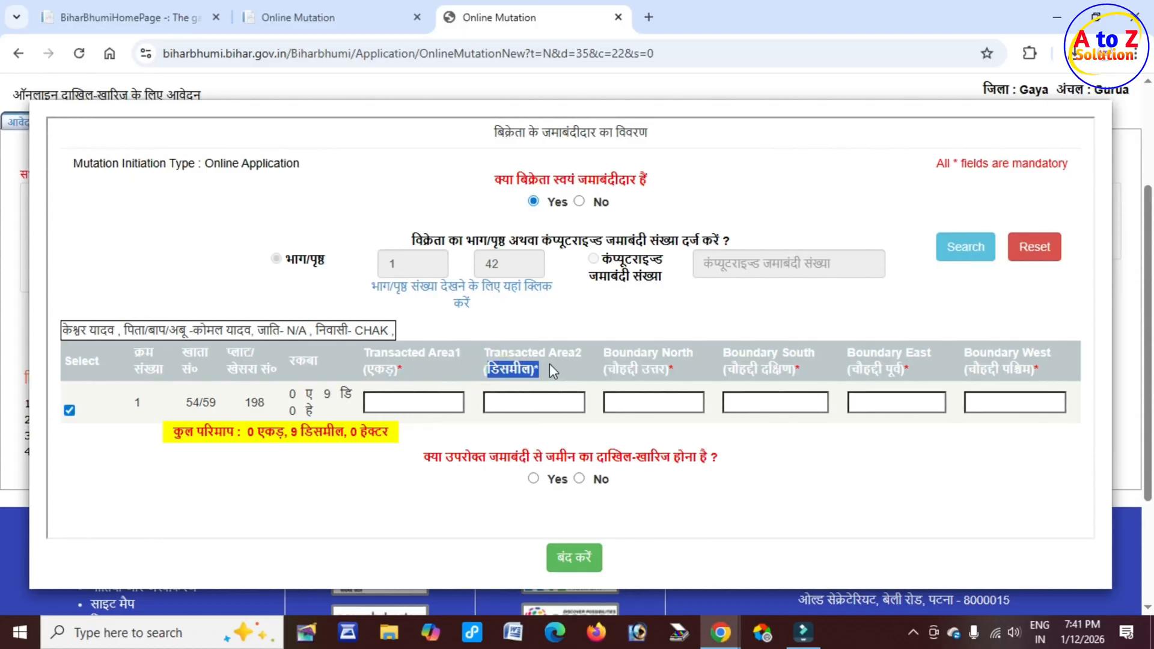
Step: Set the transacted area to 0 acres and 9 decimals
left_click(397, 404)
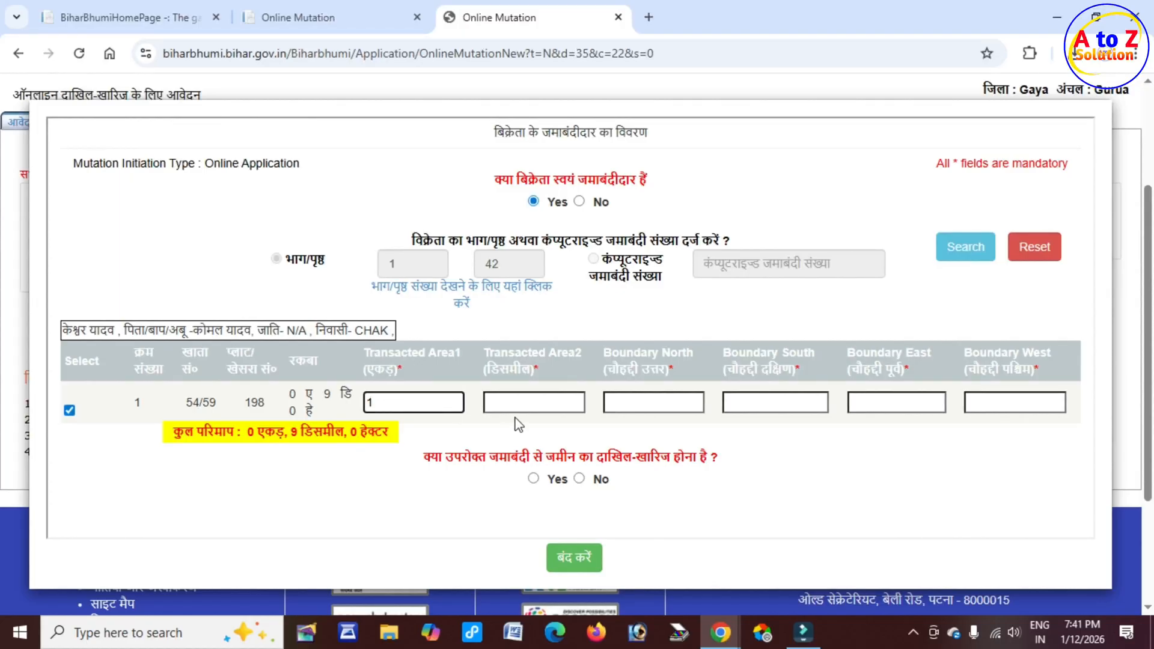
left_click(522, 404)
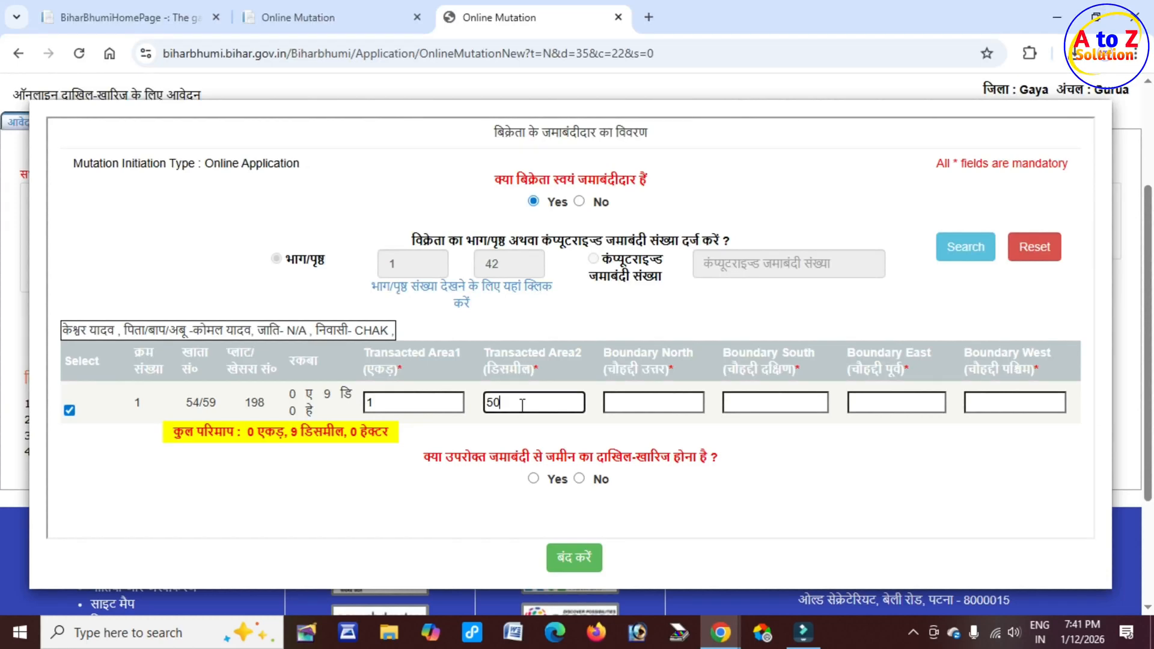
left_click(404, 405)
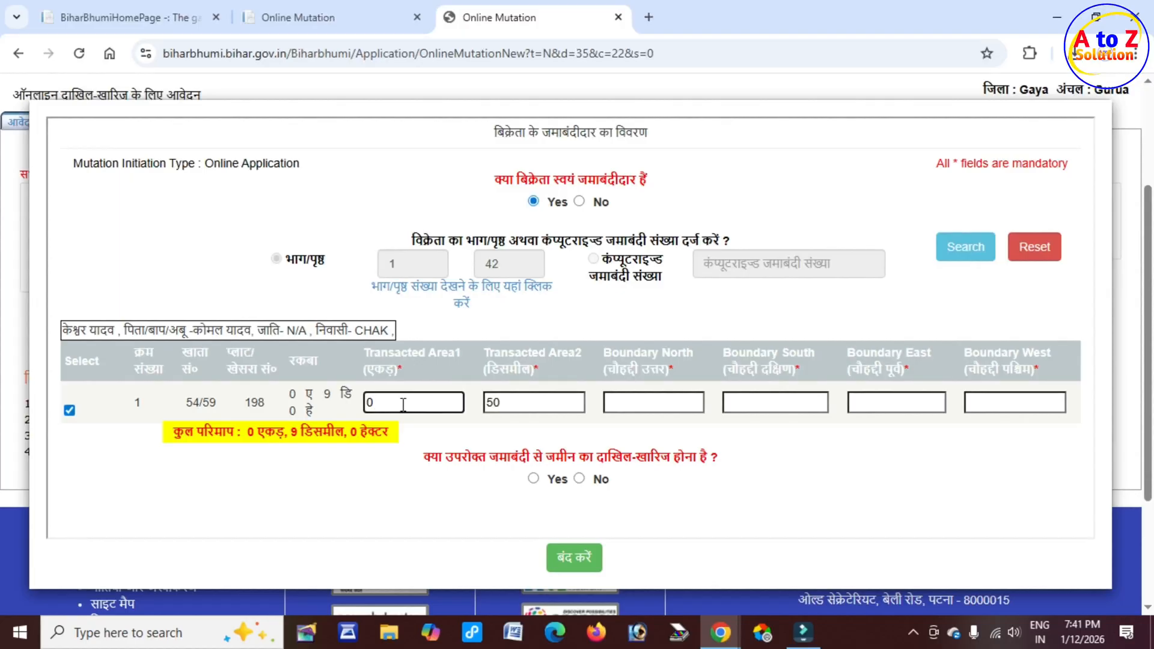
left_click_drag(494, 353, 551, 358)
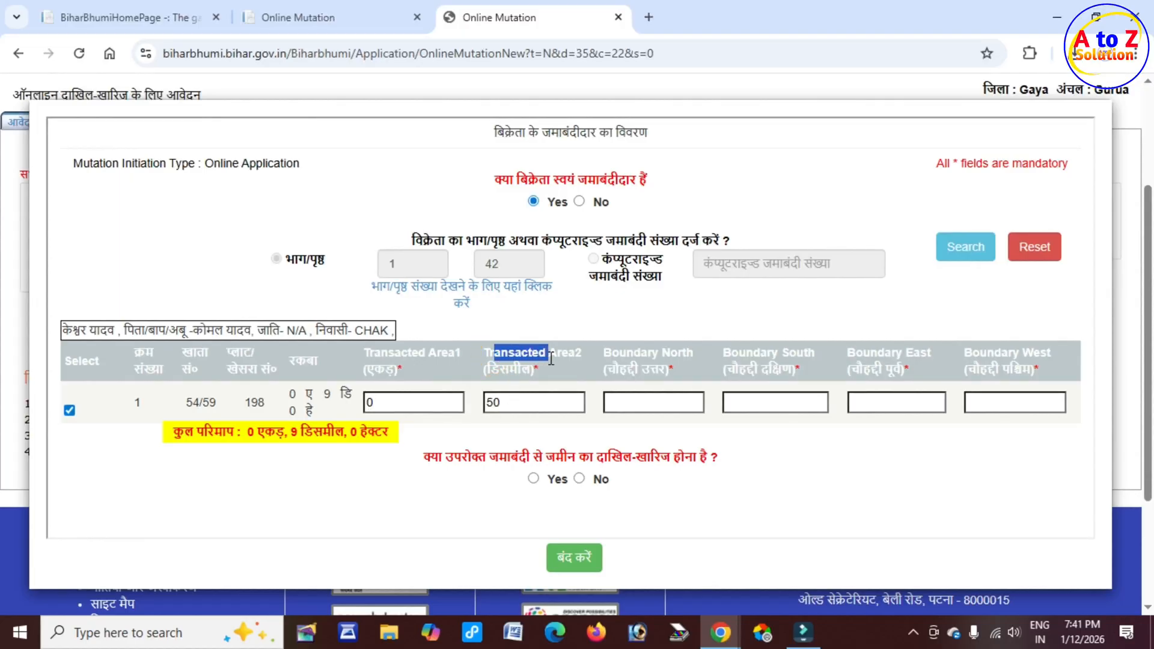
left_click(531, 413)
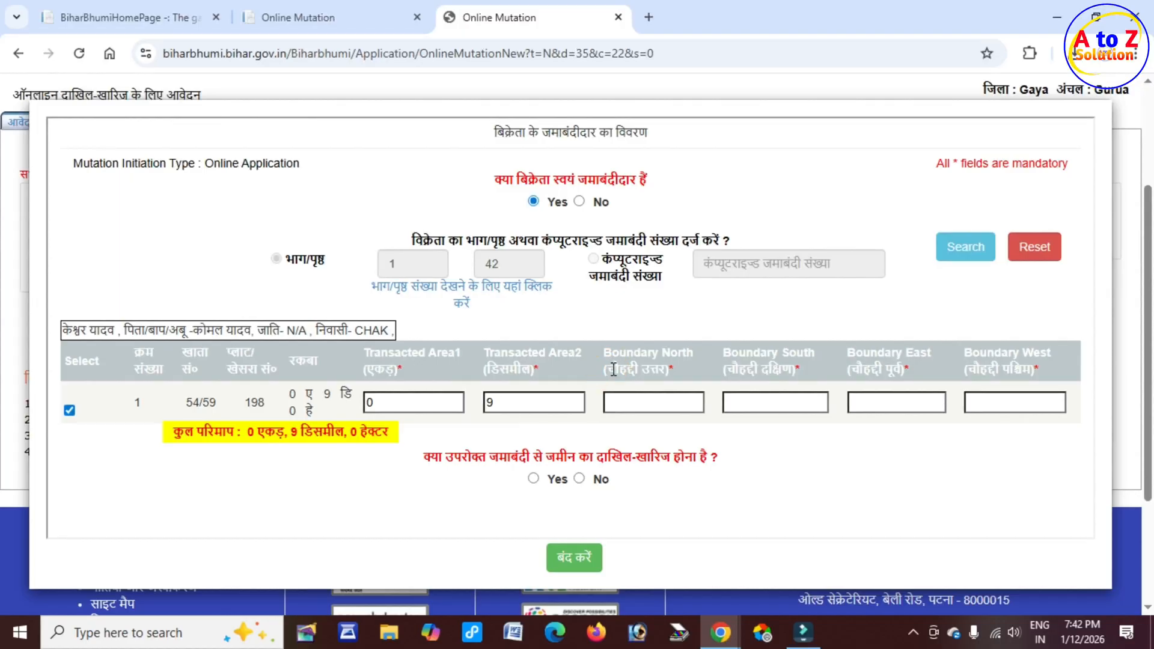
Step: Enter the neighbours' names as the north and south boundaries of the plot
left_click_drag(607, 369, 666, 367)
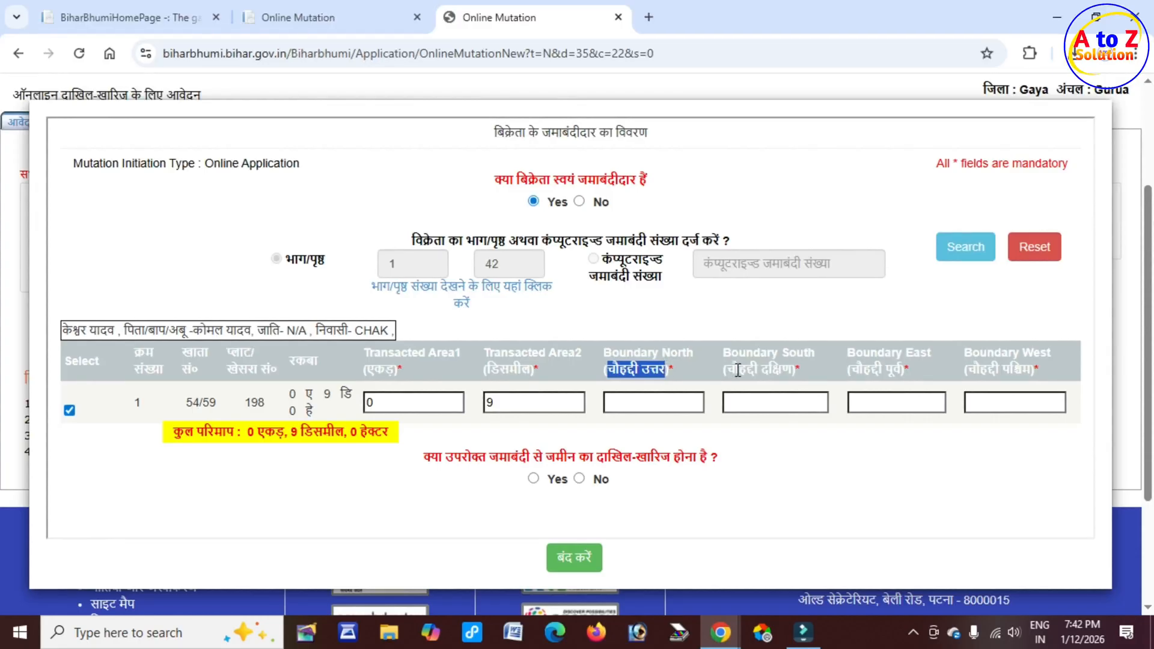
left_click_drag(737, 368, 783, 365)
left_click_drag(865, 369, 902, 369)
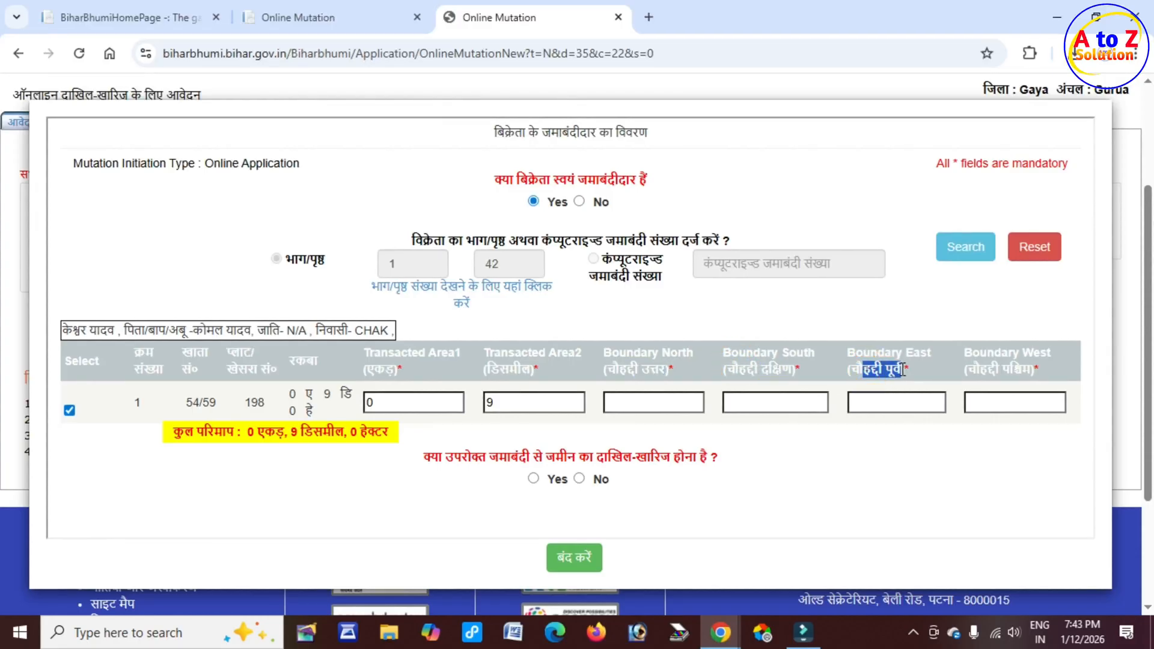
left_click_drag(979, 369, 1045, 367)
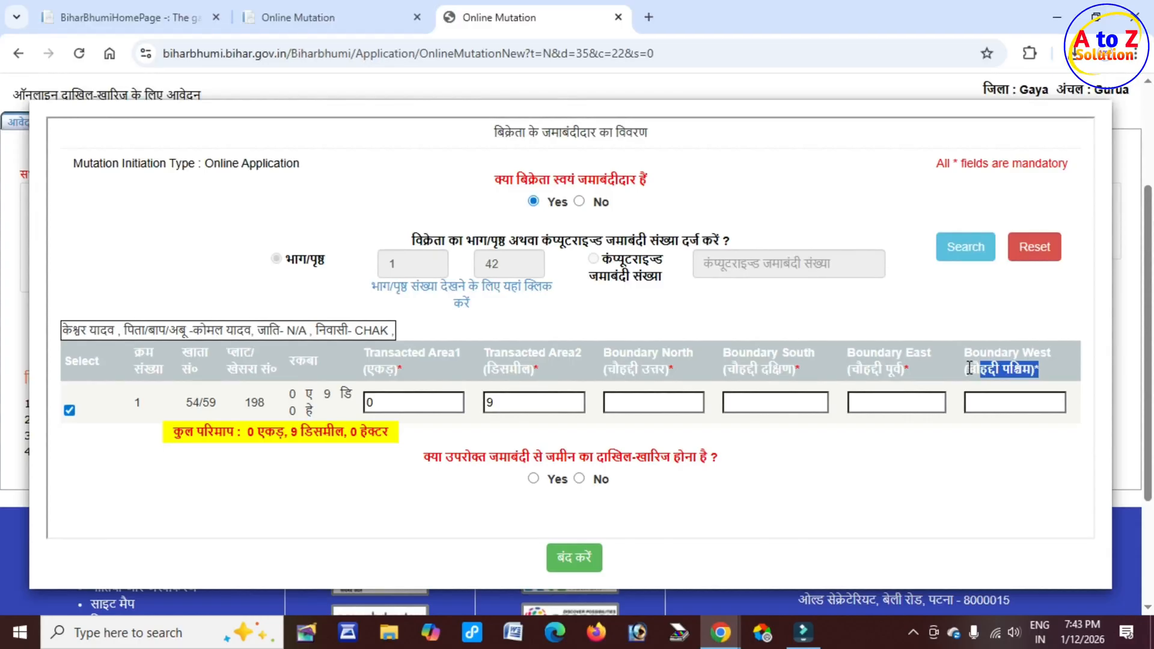
left_click_drag(616, 371, 666, 369)
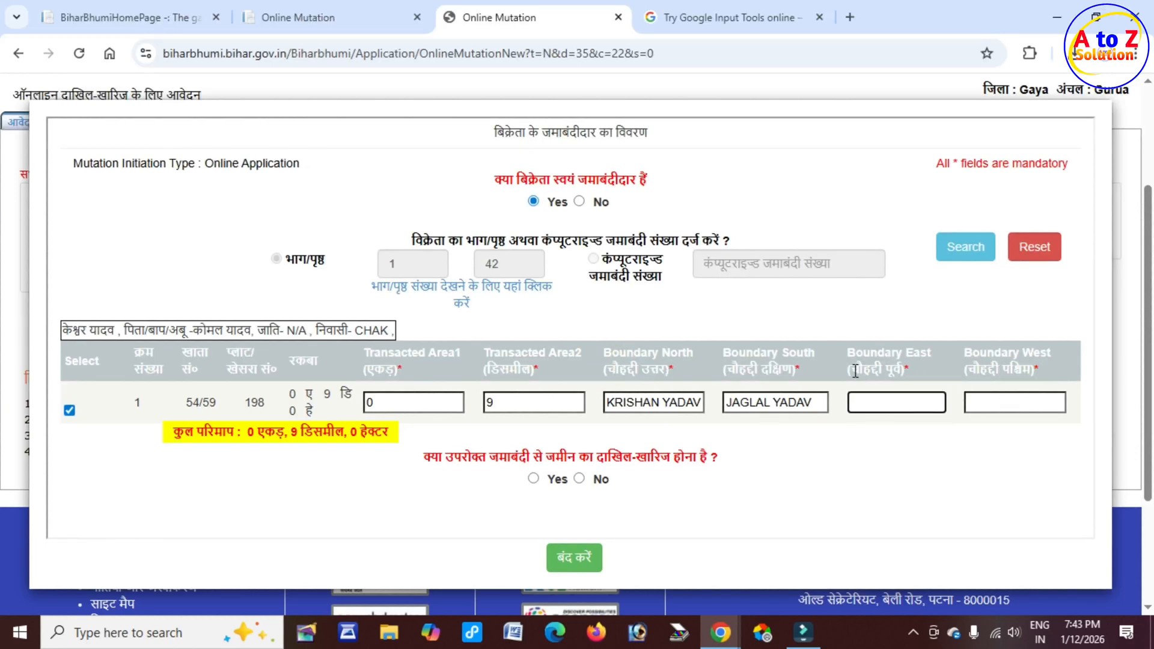
left_click_drag(849, 369, 900, 369)
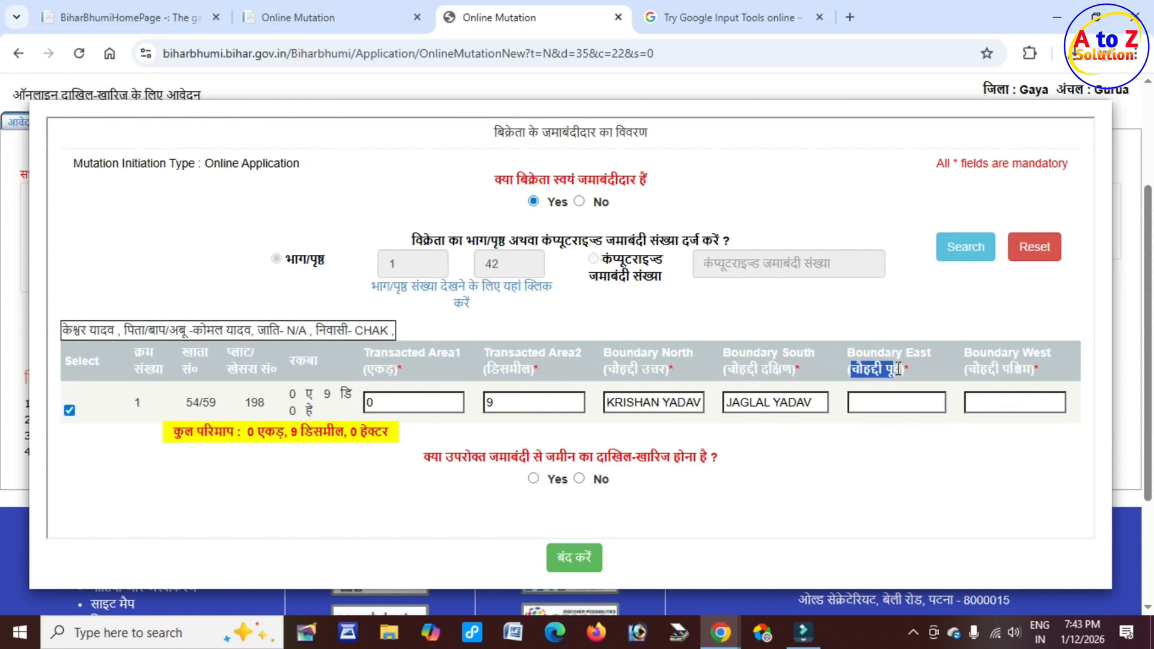
left_click(900, 399)
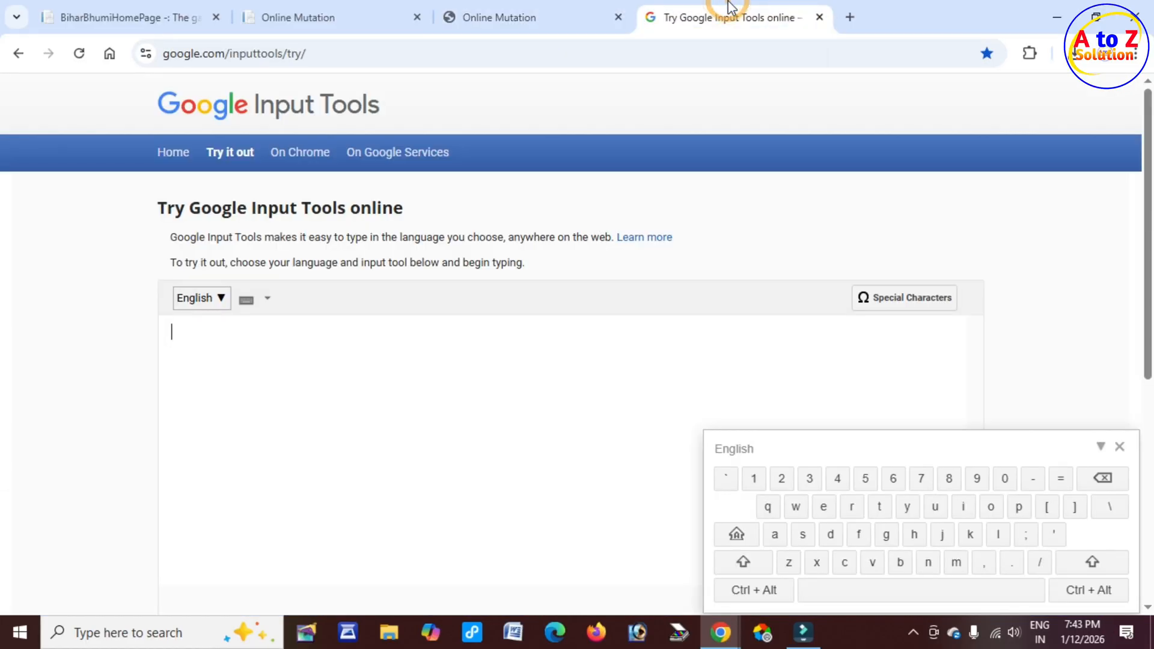
Step: Switch to Google Input Tools, choose Hindi, and paste and select the east neighbour's name in Devanagari
left_click(747, 11)
left_click(214, 304)
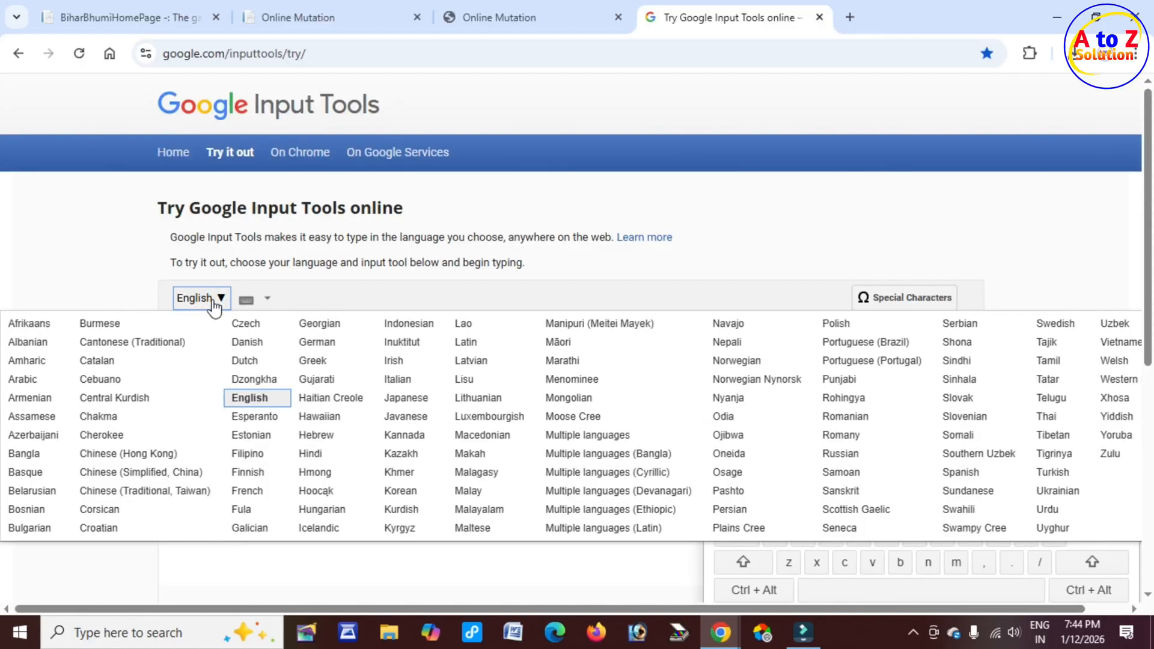
left_click(310, 453)
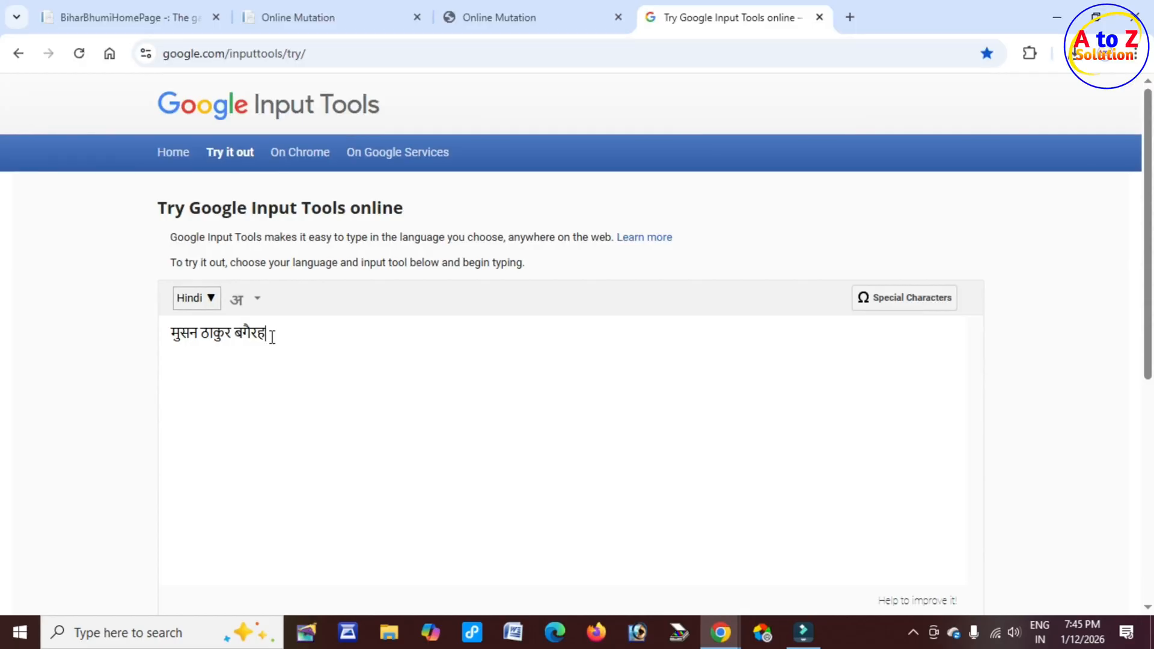
key("ctrl+a")
key("ctrl+c")
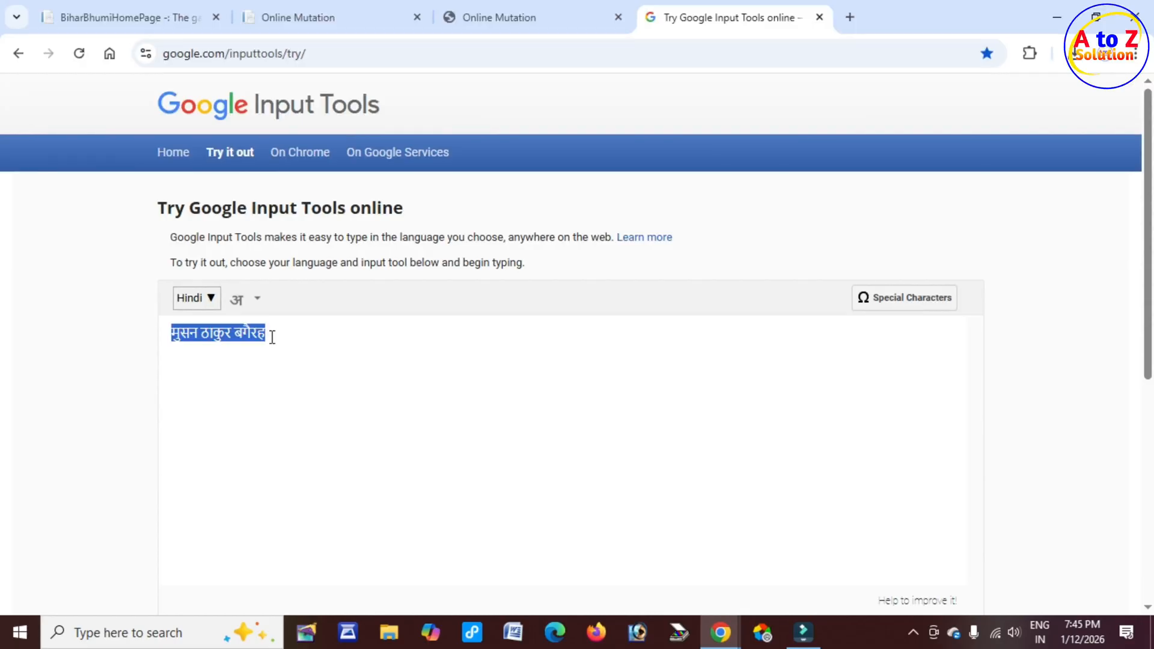
Step: Paste the neighbours' names into the east and west boundary fields of the plot
left_click(499, 18)
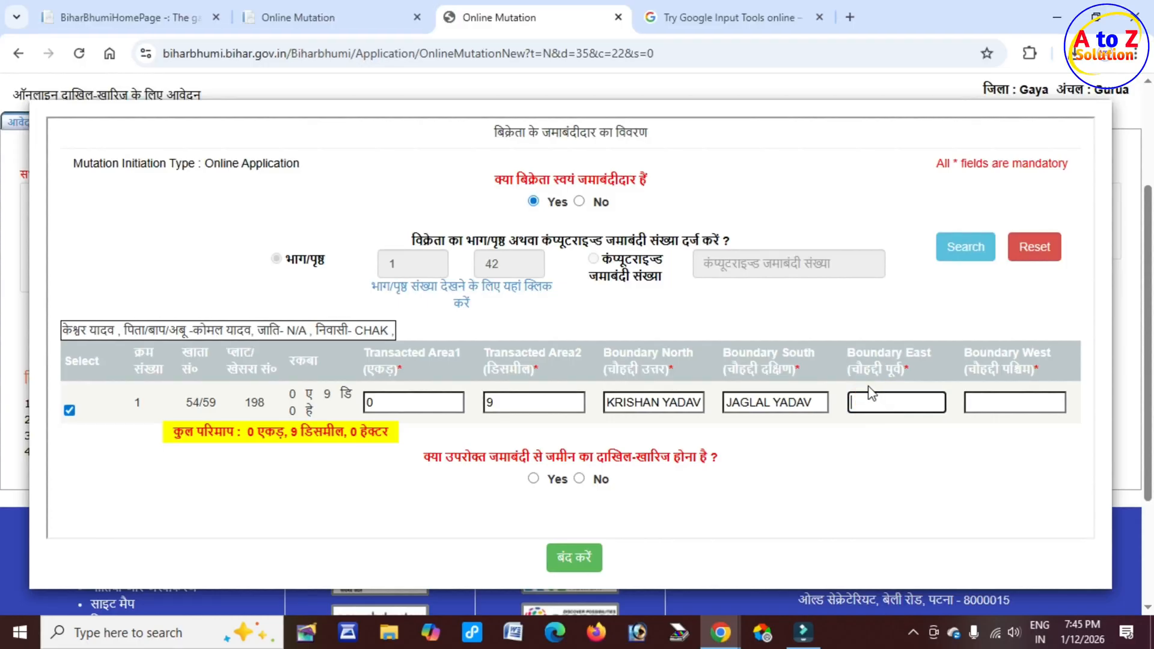
key("ctrl+v")
left_click(1016, 401)
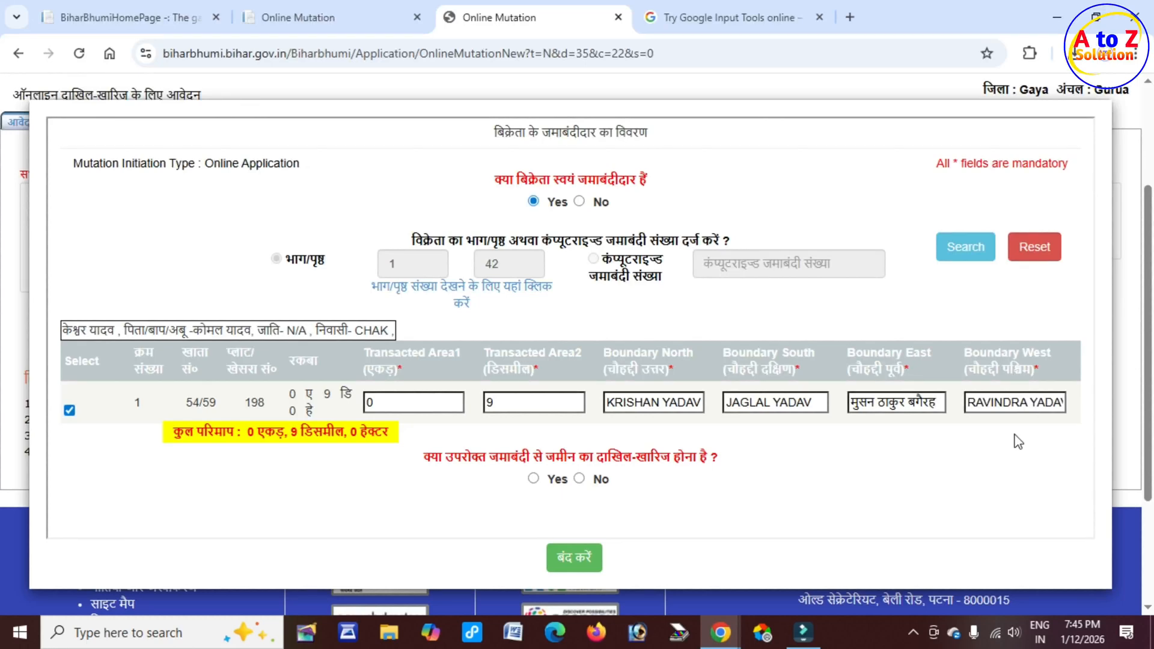
Step: Answer Yes that the land mutation is to be made from this jamabandi
left_click_drag(428, 460, 718, 457)
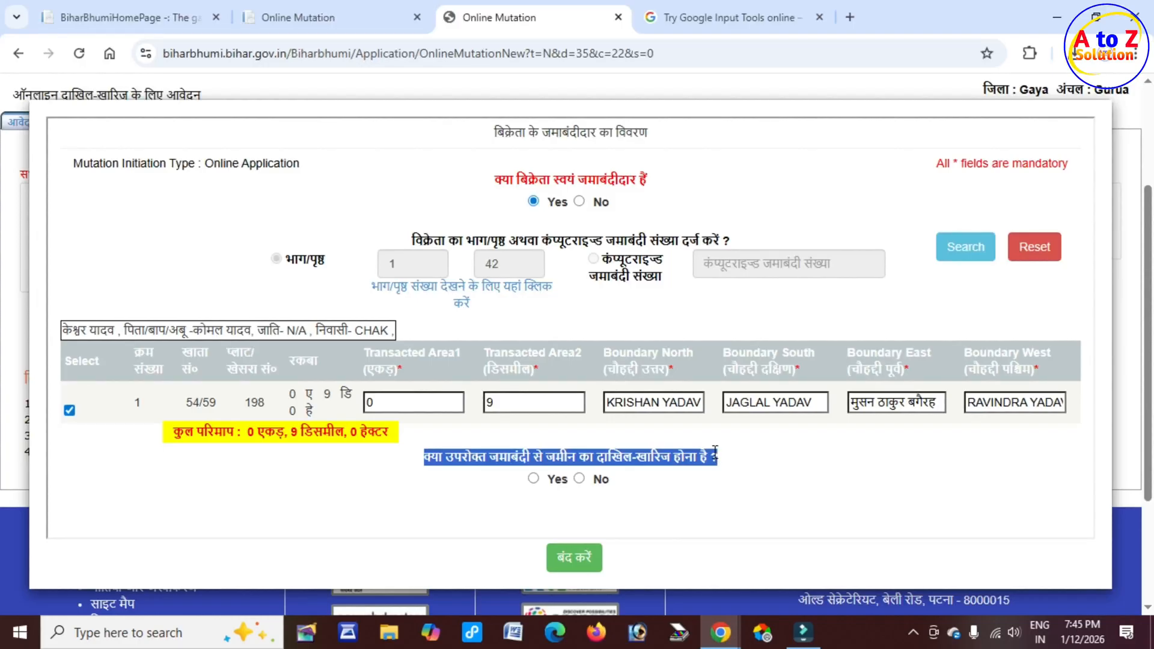
left_click(533, 479)
scroll(488, 478, "down", 1)
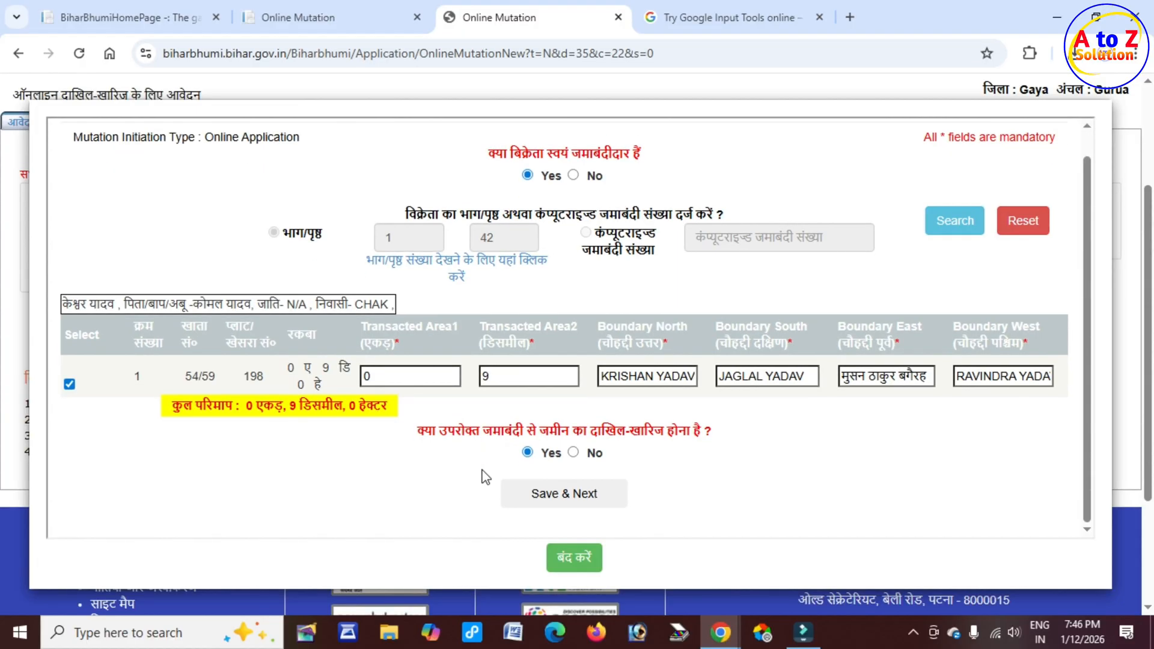
Step: Save the seller's jamabandi details and close the jamabandi dialog
left_click(581, 503)
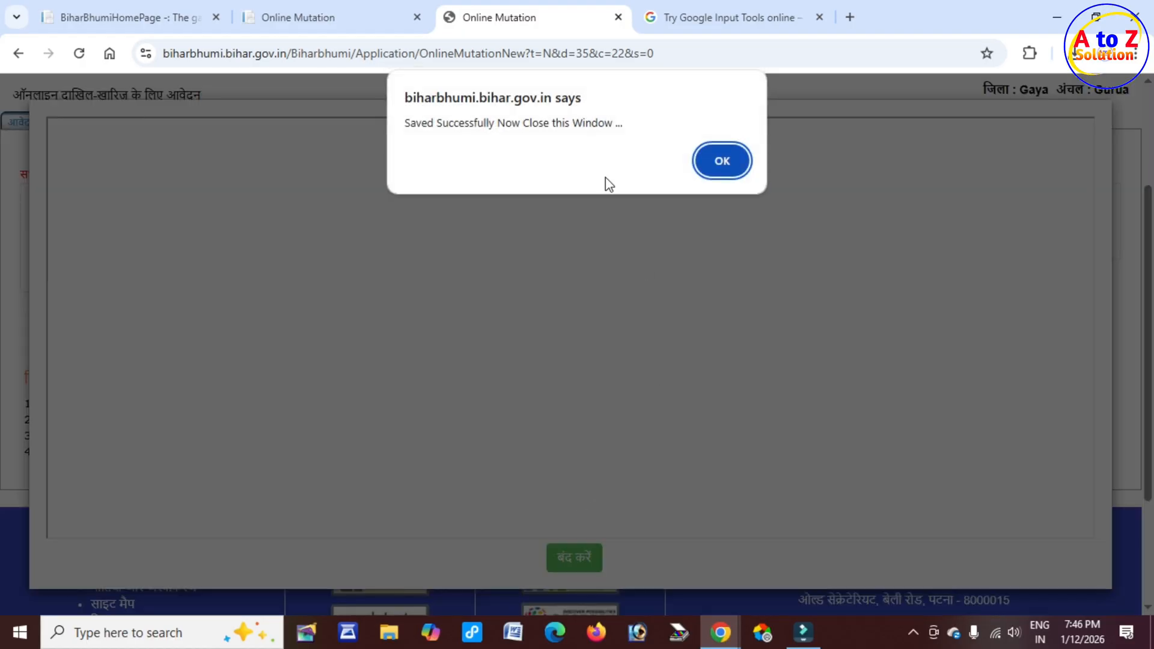
left_click_drag(414, 123, 611, 124)
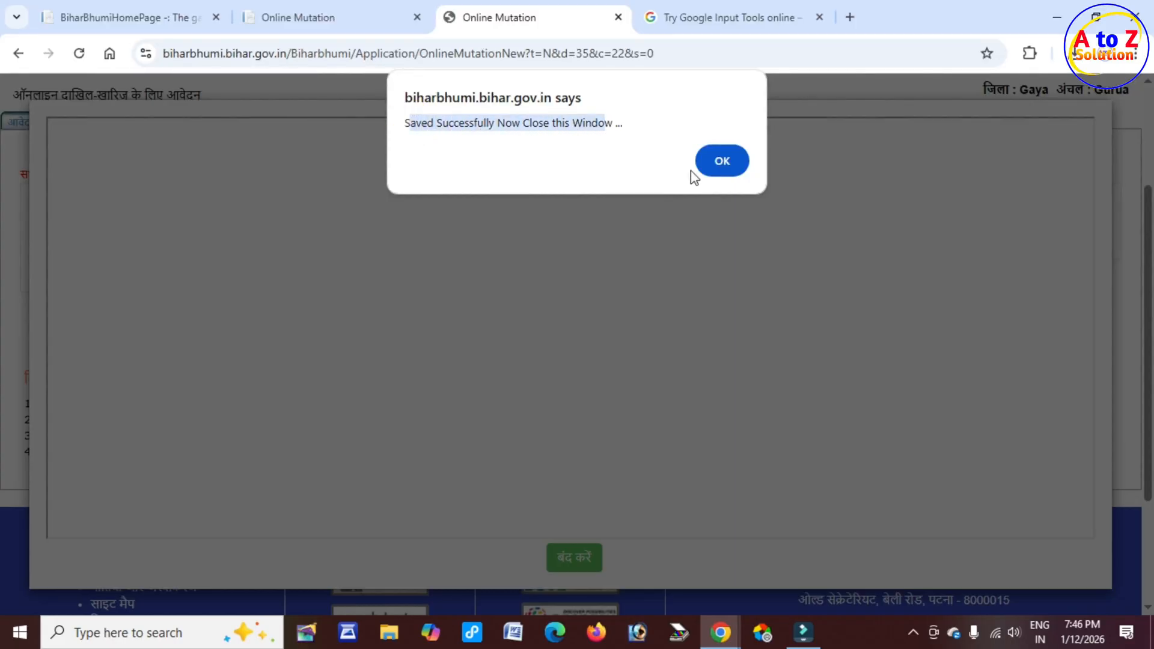
left_click(730, 169)
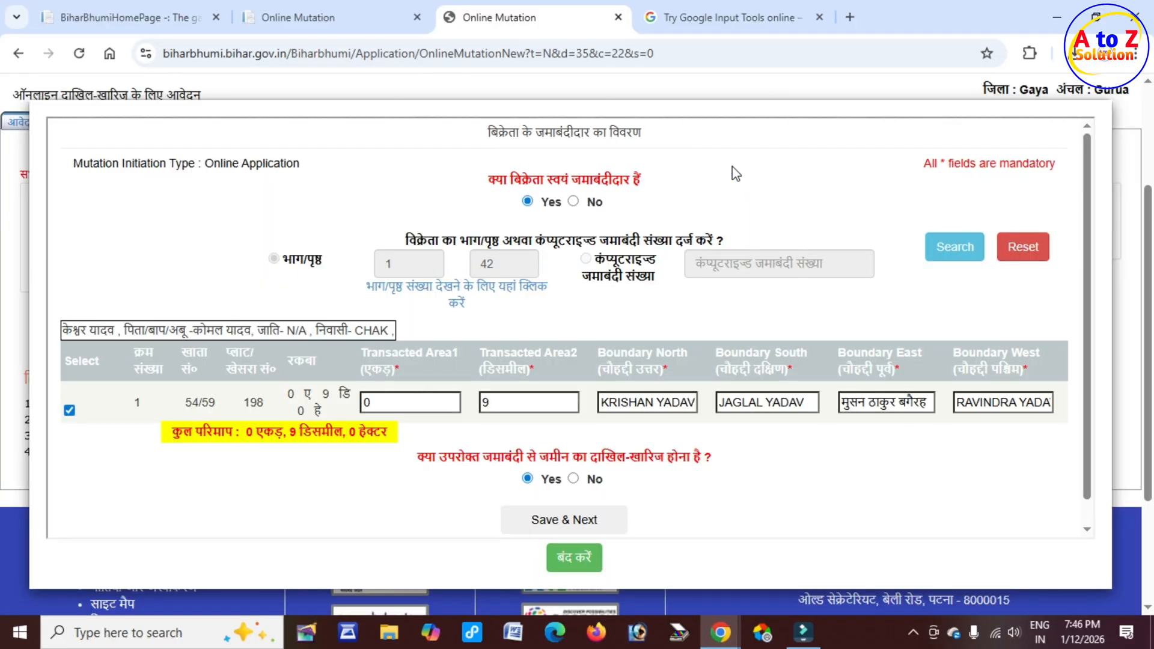
left_click(584, 565)
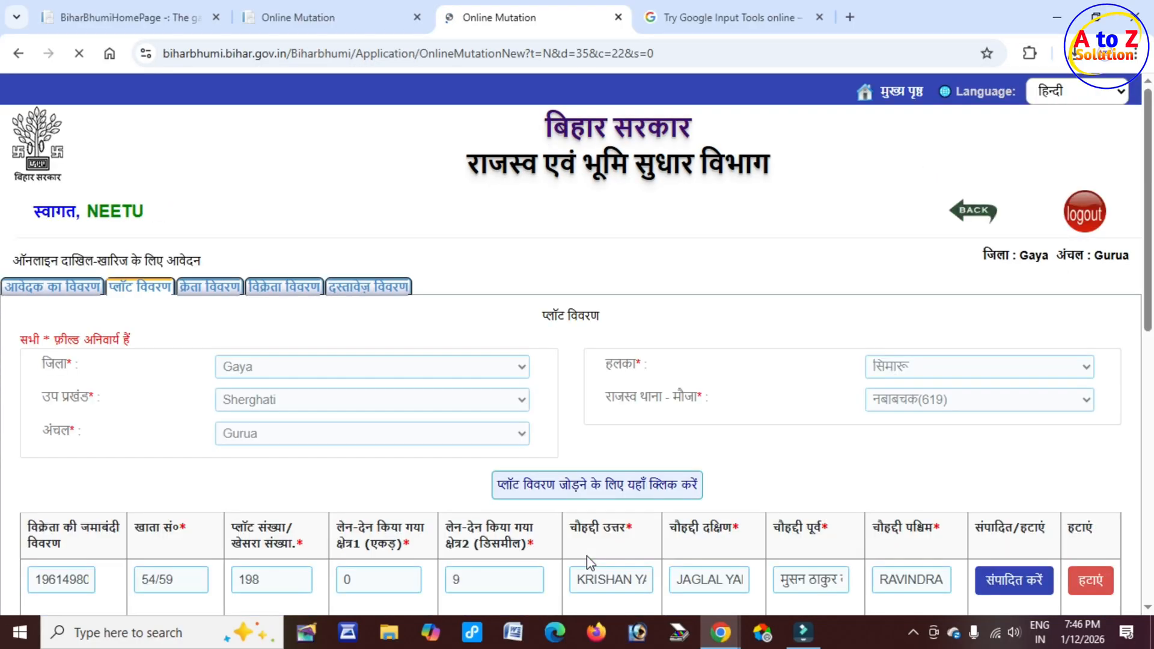
Step: Tick the declaration and save the plot details to proceed to the buyer section
scroll(679, 433, "down", 3)
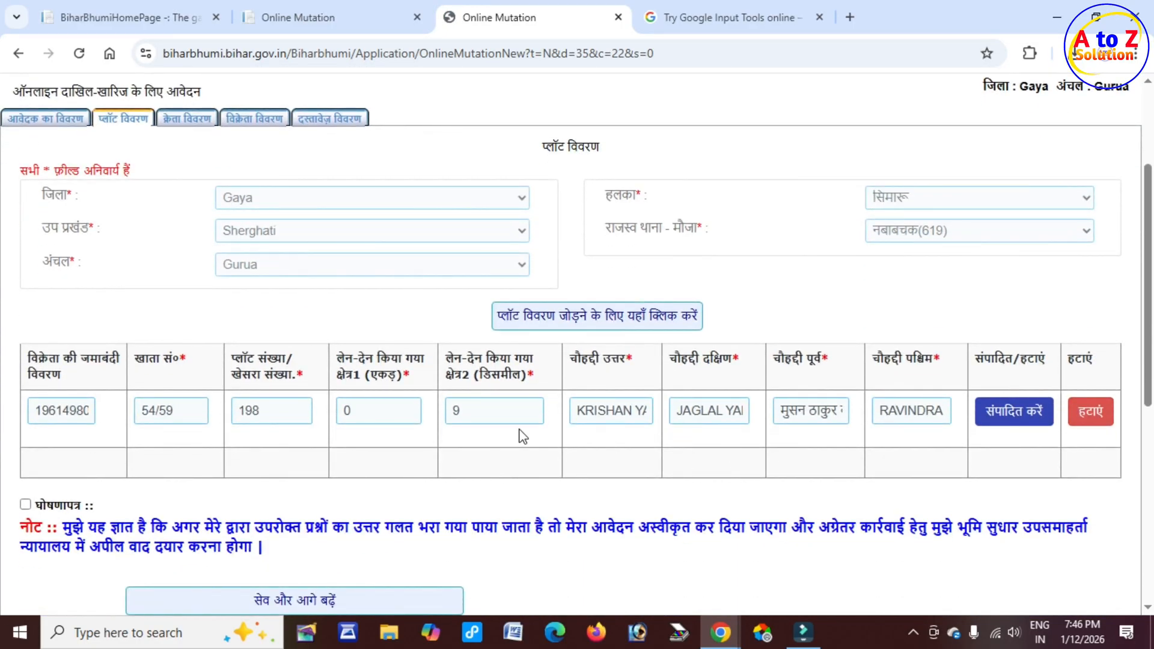
left_click_drag(217, 379, 610, 385)
scroll(43, 421, "down", 3)
left_click(25, 336)
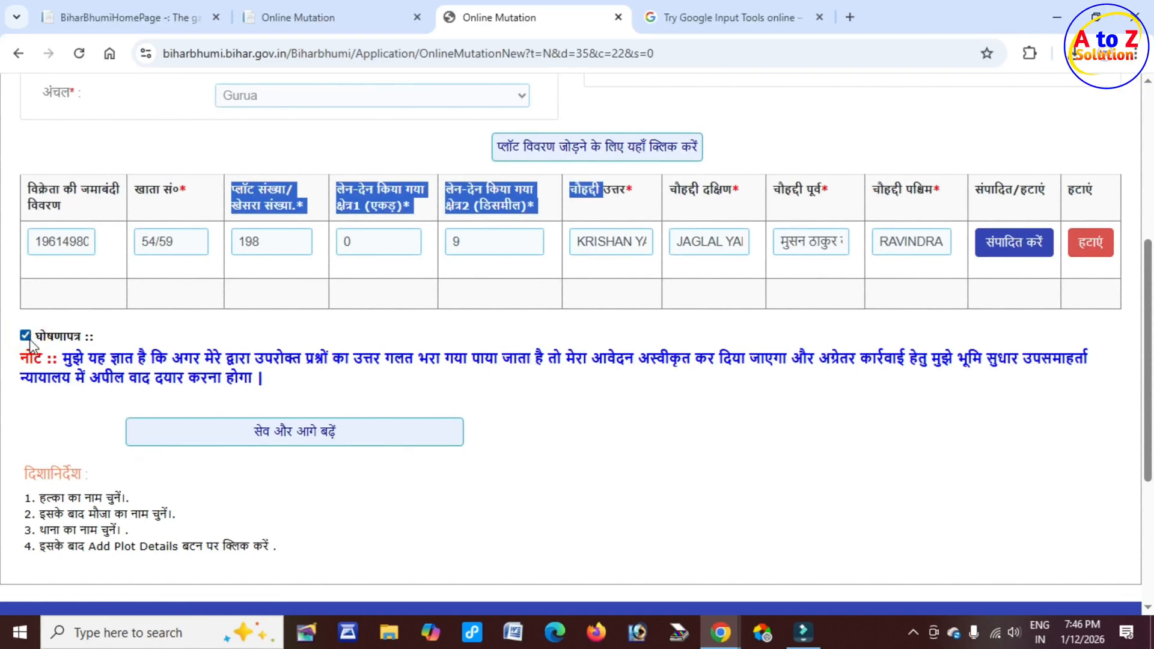
left_click(331, 442)
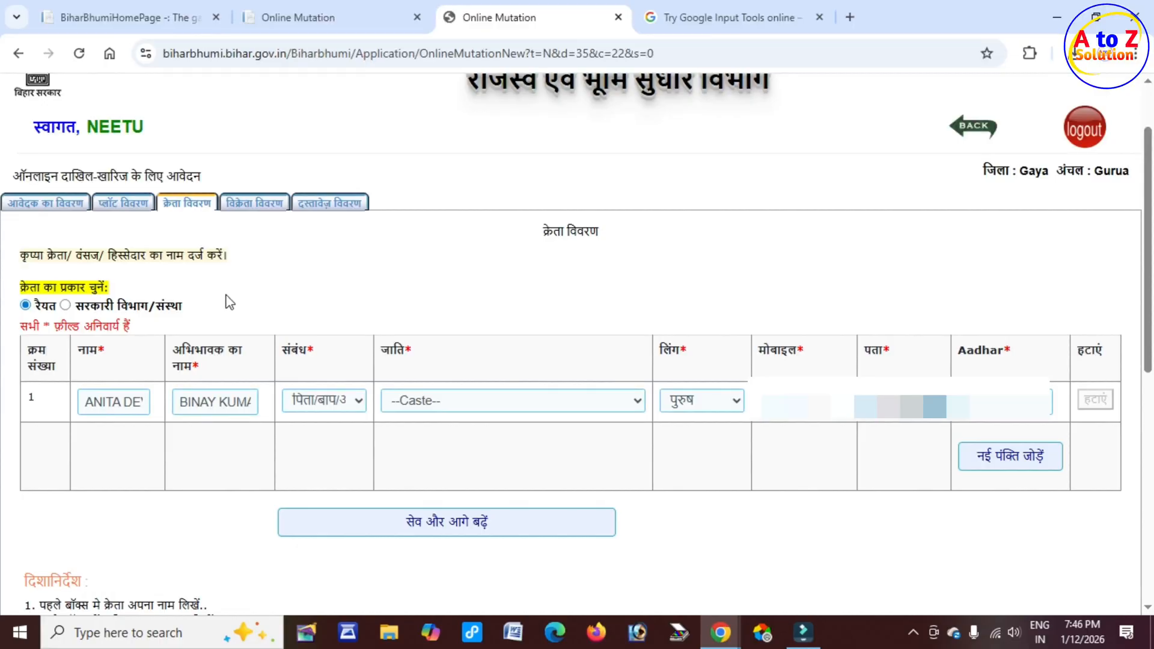
Step: Set the buyer's caste to यादव and gender to महिला
double_click(89, 350)
left_click_drag(382, 351, 395, 351)
left_click(445, 405)
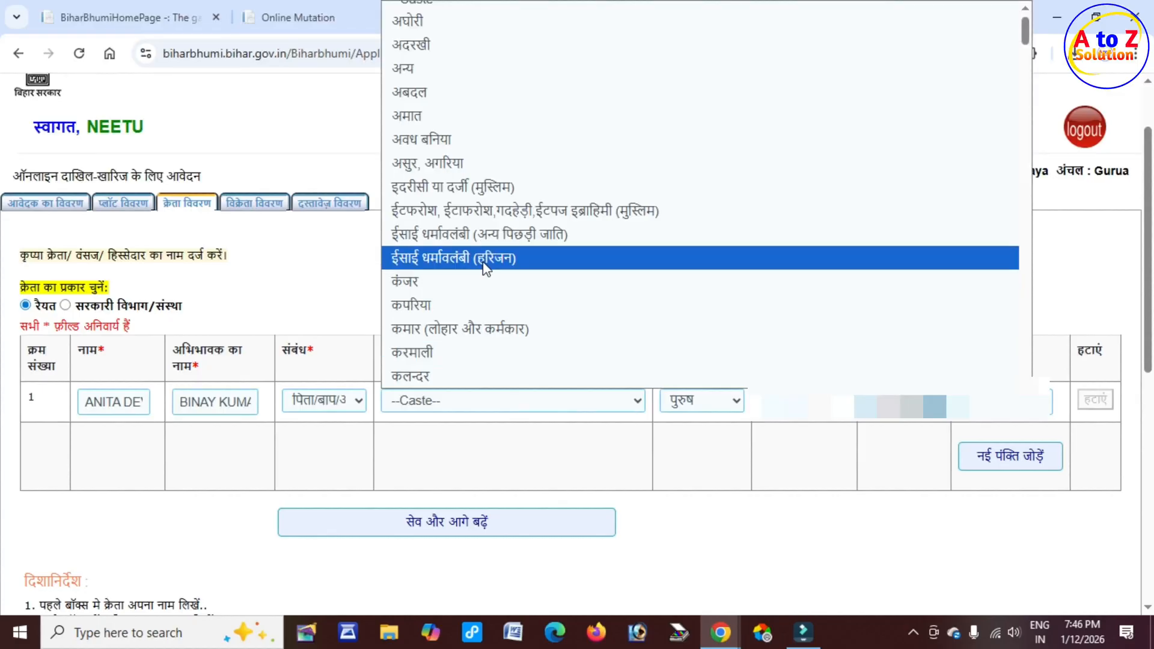
scroll(482, 263, "down", 8)
scroll(482, 266, "down", 5)
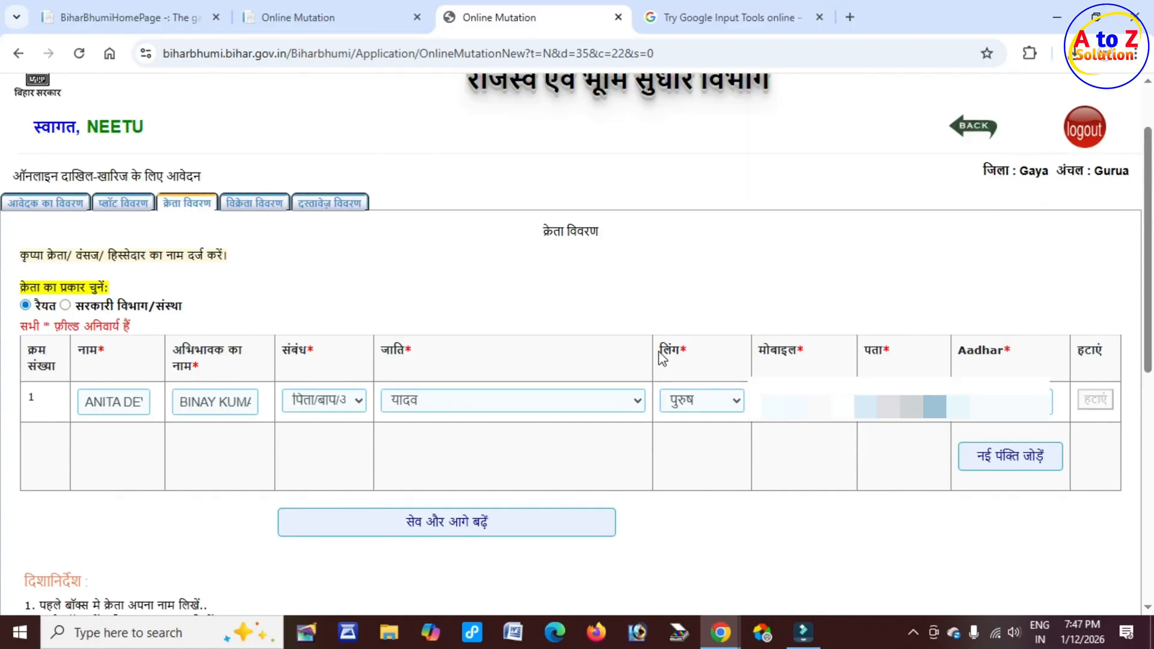
left_click_drag(660, 350, 688, 350)
left_click(690, 409)
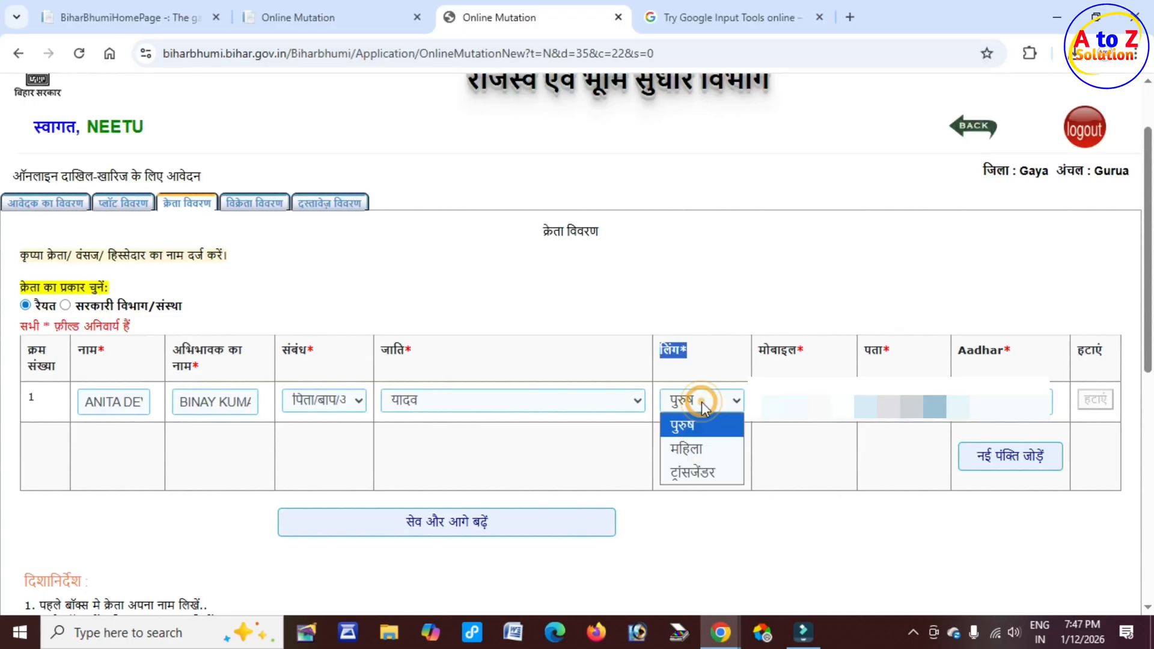
left_click(685, 443)
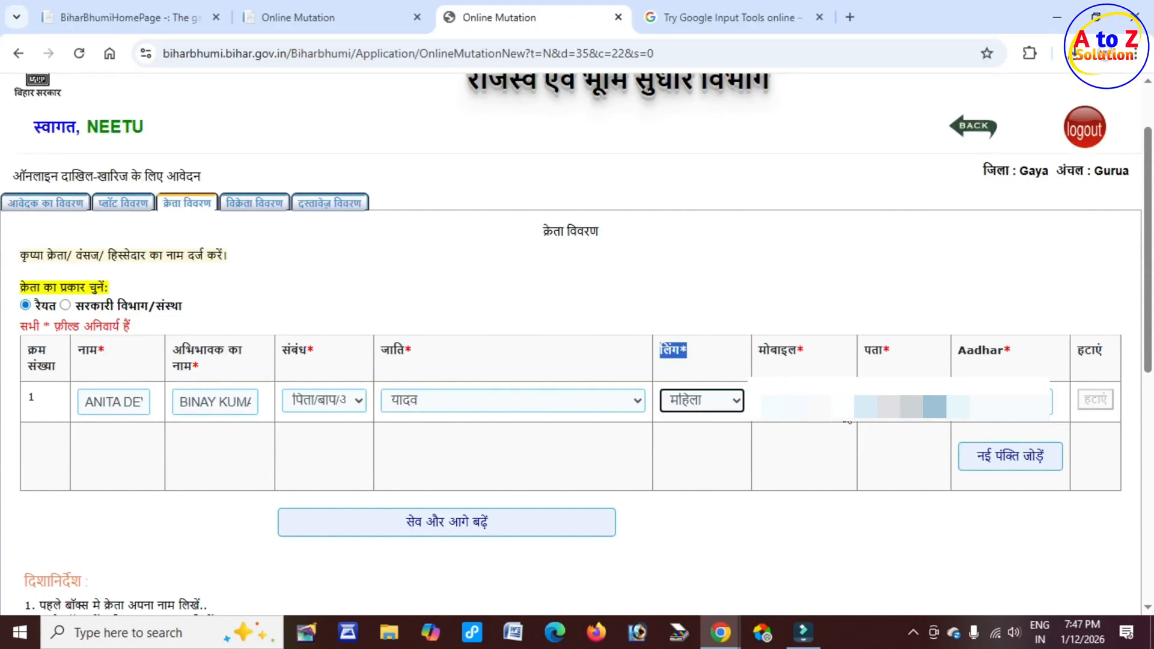
Step: Fill in the buyer's Aadhaar number and save the buyer details to proceed
left_click_drag(757, 351, 888, 353)
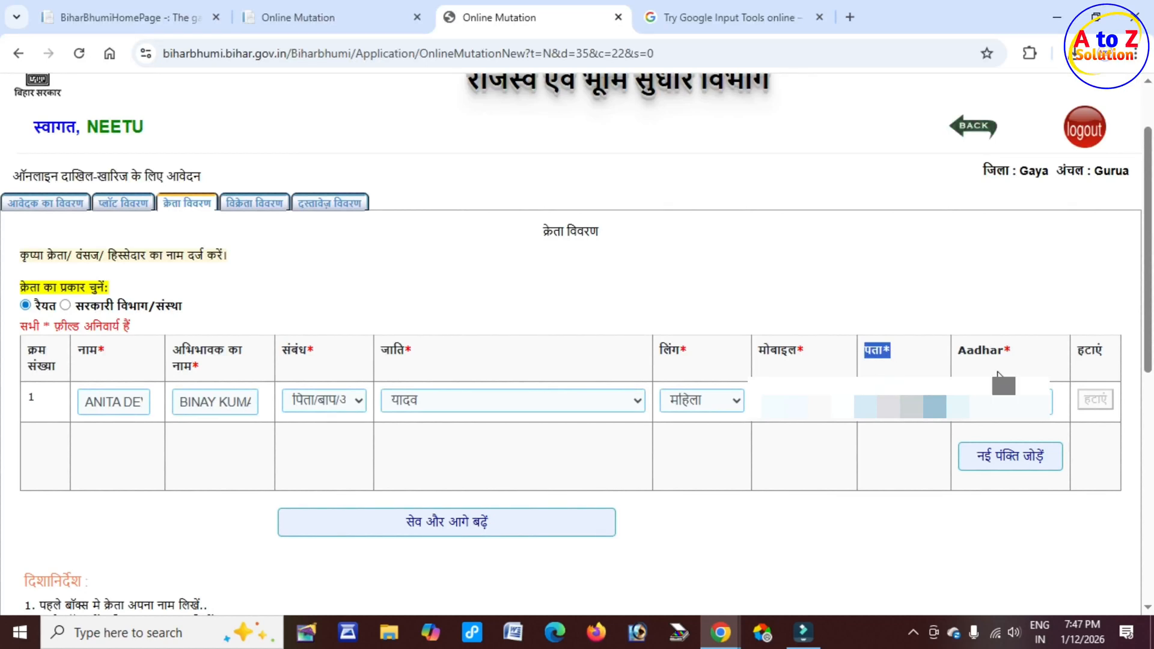
left_click_drag(958, 351, 1010, 351)
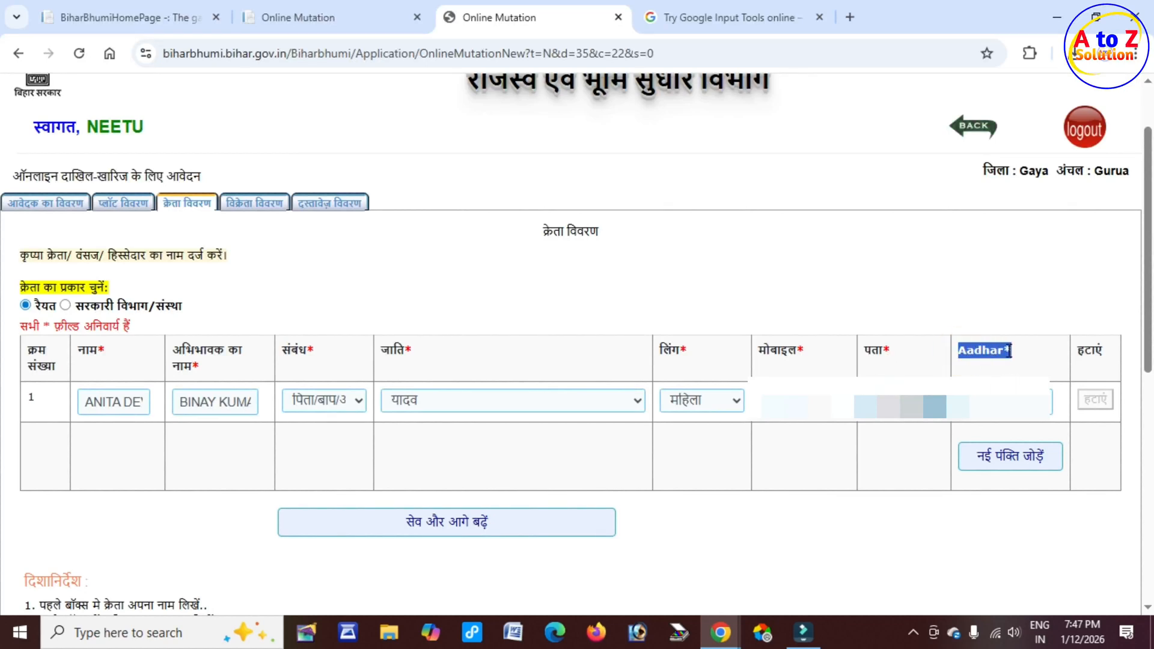
left_click(996, 407)
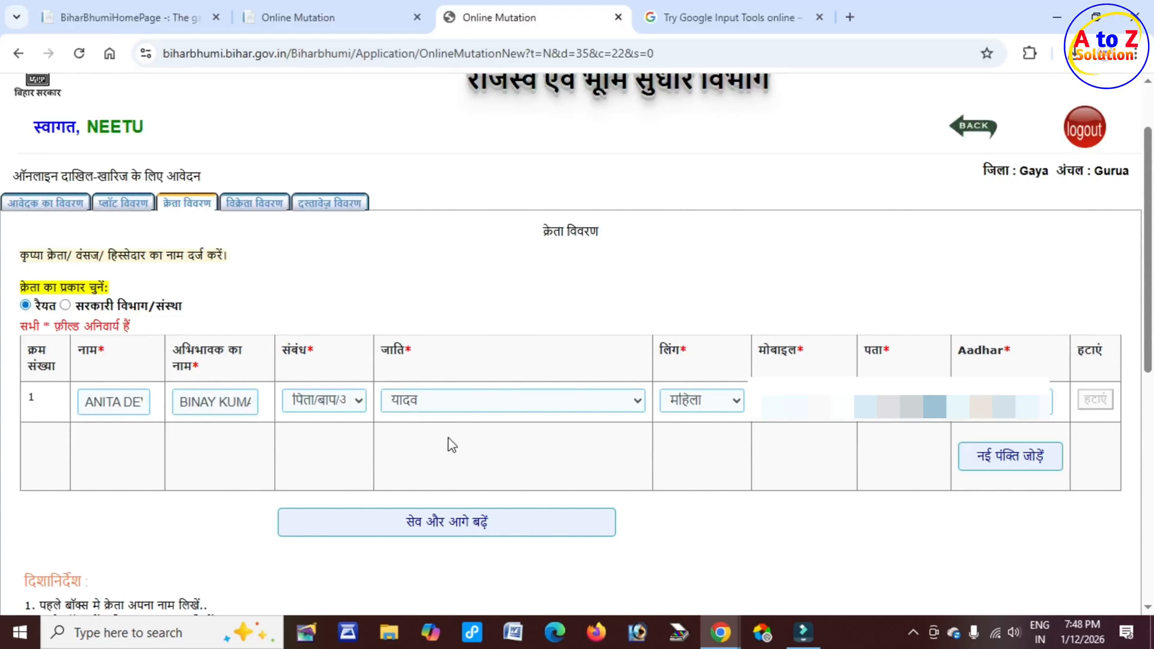
left_click(505, 525)
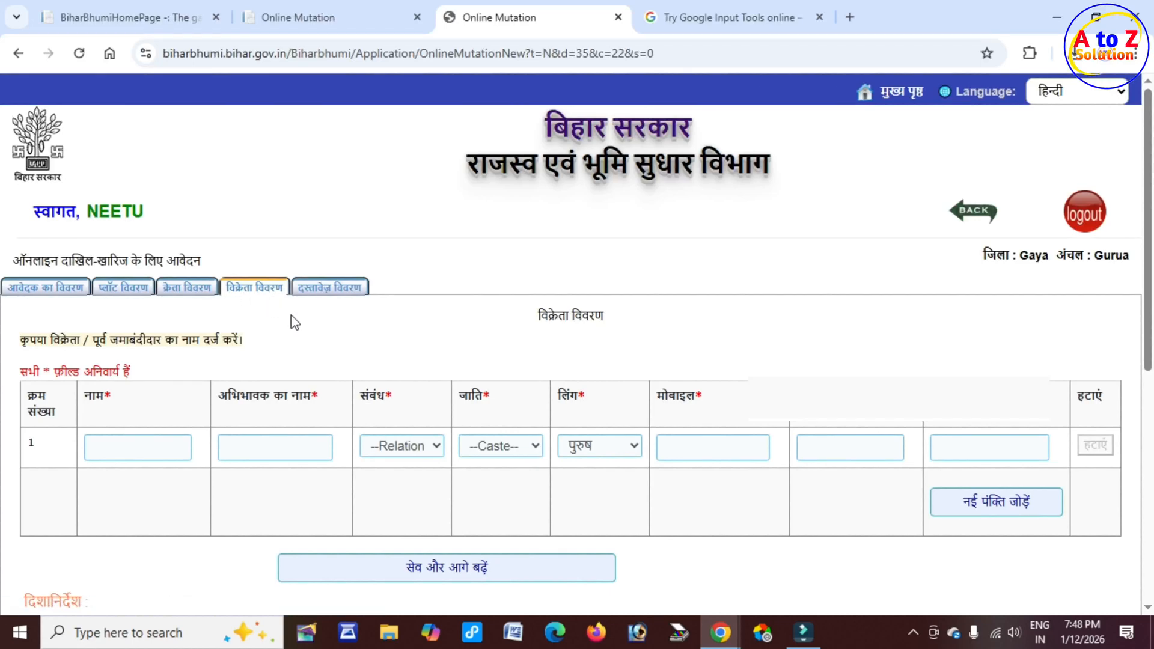
Step: Examine the seller detail columns and the relation options
scroll(103, 391, "down", 1)
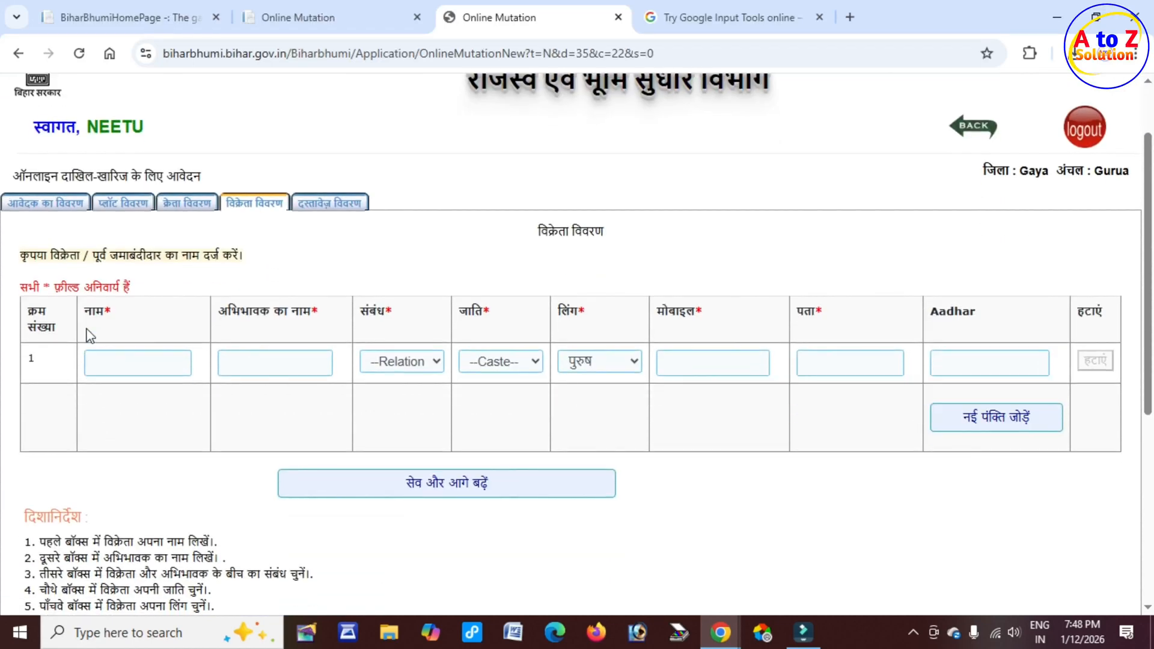
triple_click(92, 310)
left_click_drag(227, 311, 387, 312)
left_click_drag(228, 311, 310, 314)
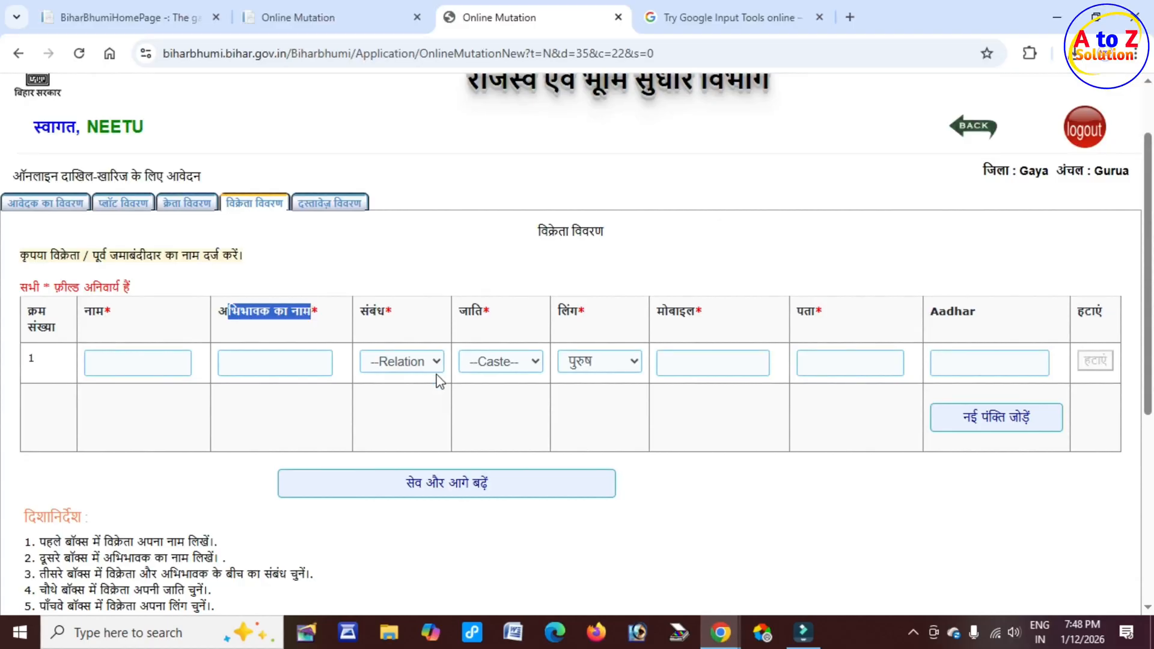
left_click(417, 362)
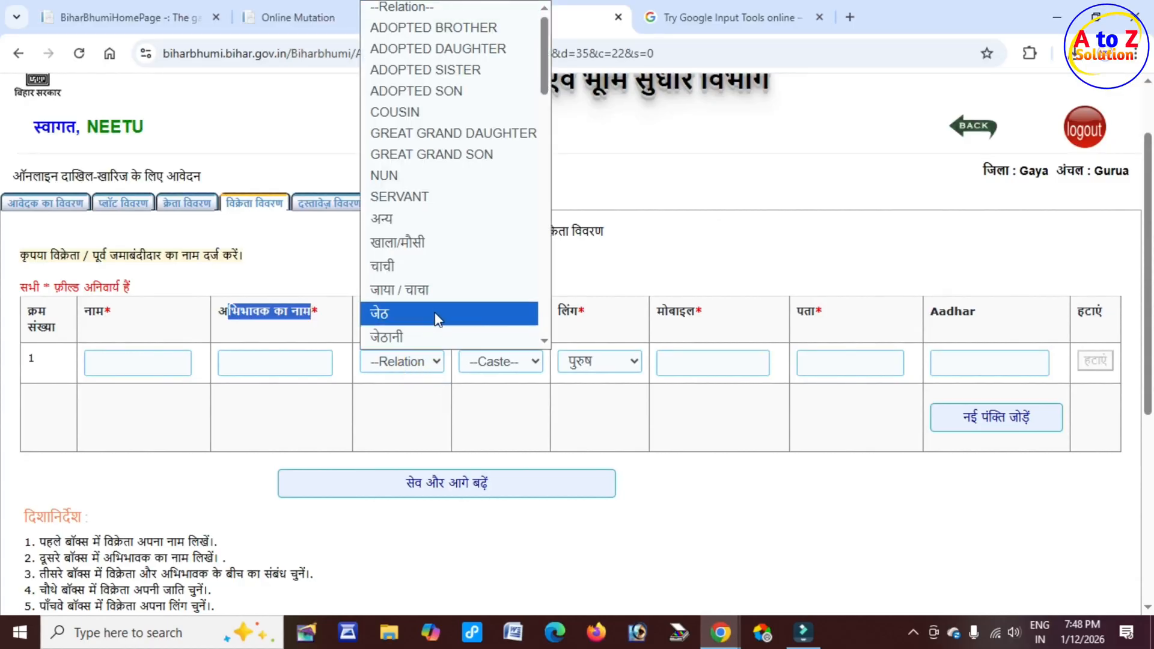
scroll(432, 262, "down", 3)
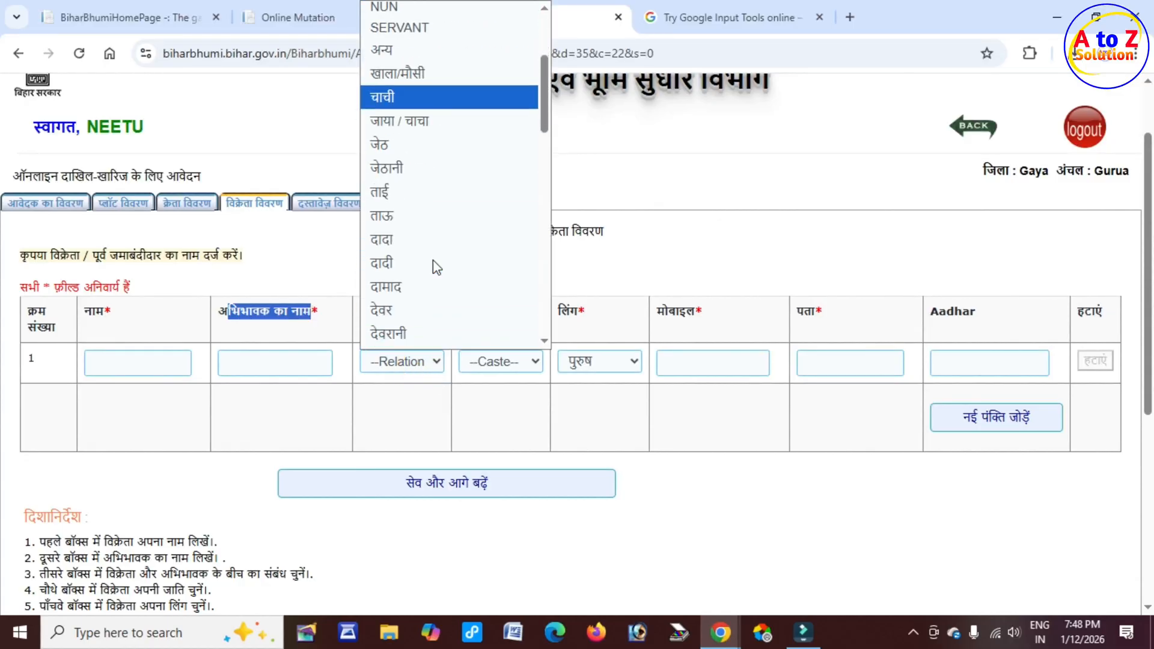
scroll(434, 266, "down", 5)
left_click(423, 412)
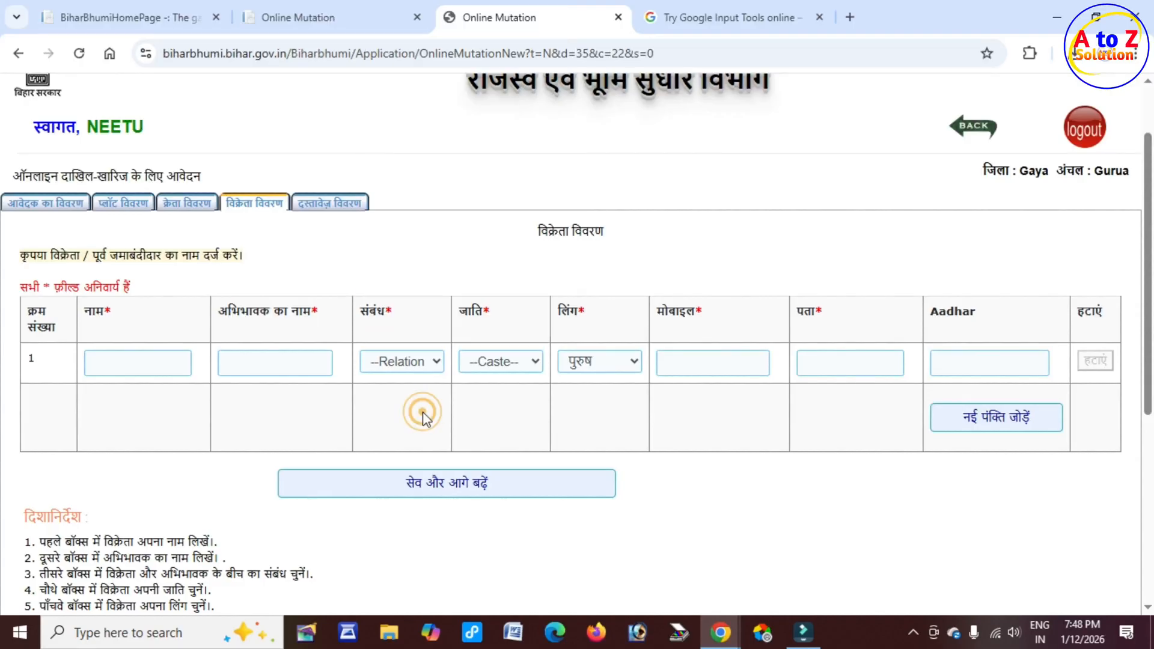
left_click_drag(463, 310, 582, 311)
left_click_drag(658, 311, 697, 311)
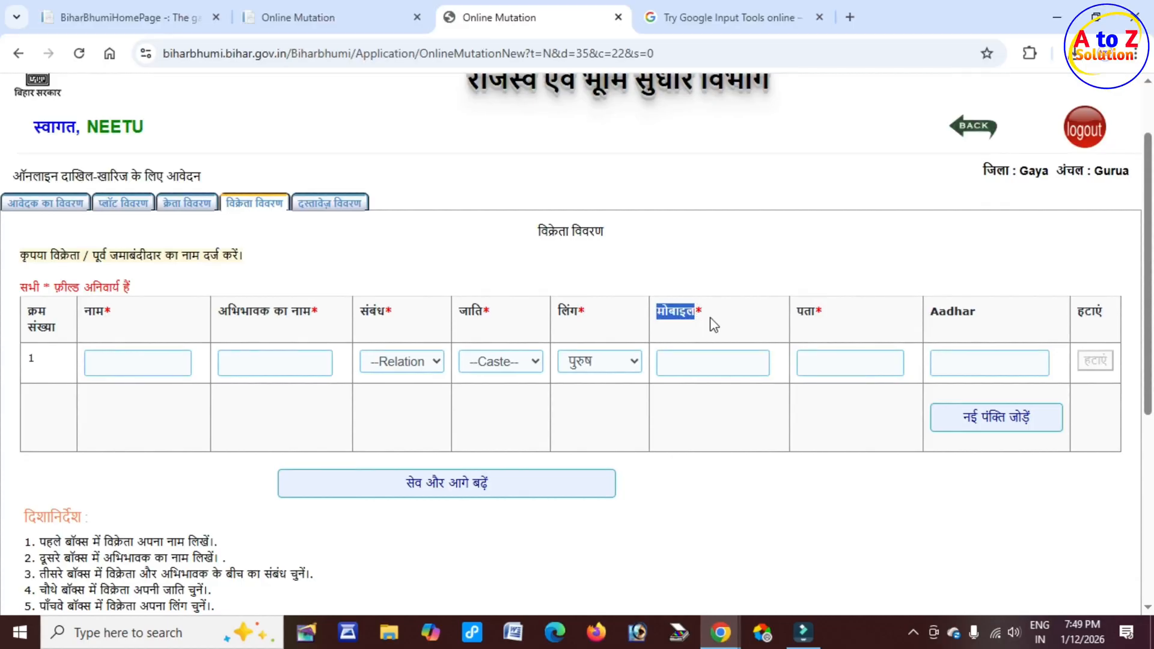
left_click_drag(798, 310, 829, 312)
left_click(825, 354)
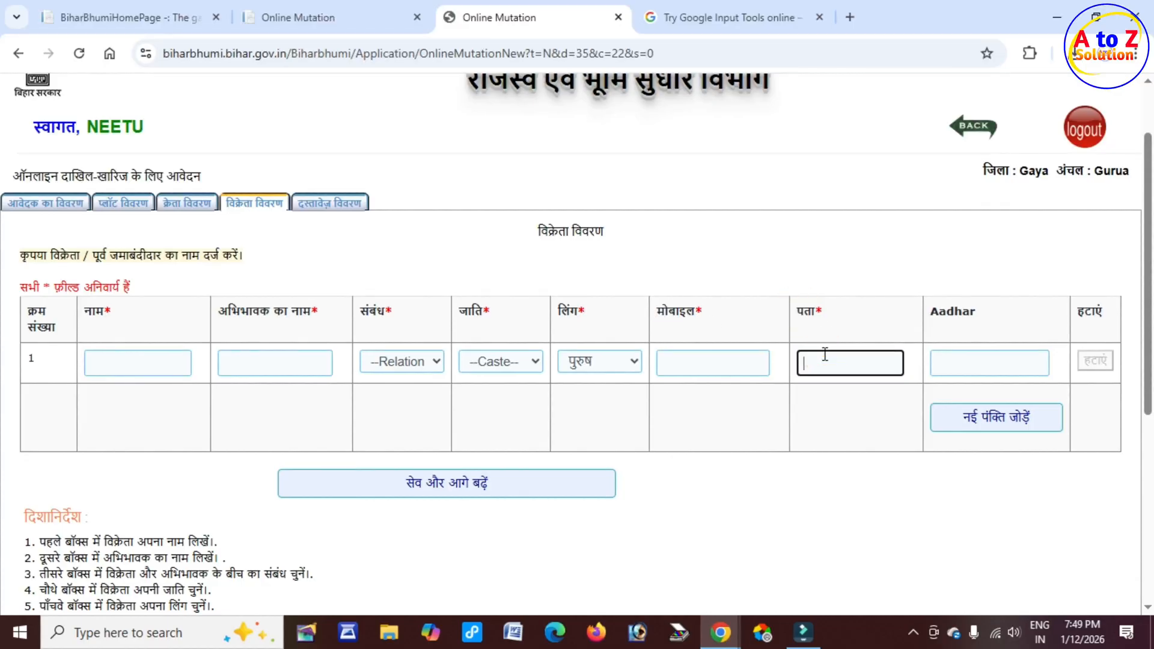
left_click_drag(932, 310, 980, 318)
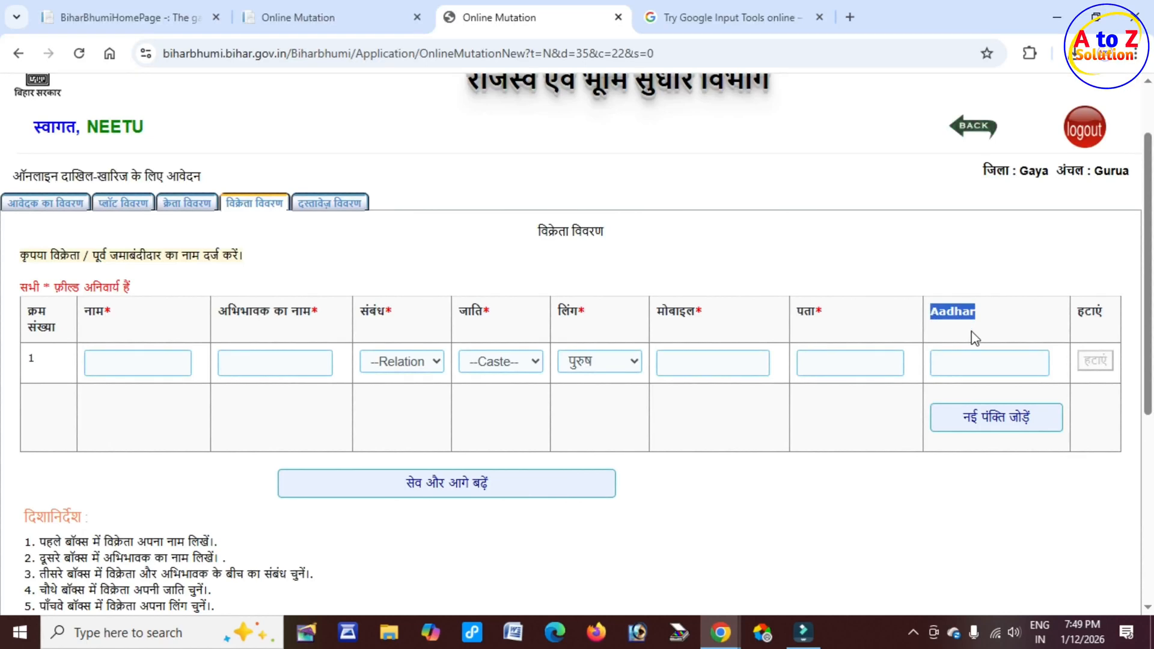
left_click(877, 430)
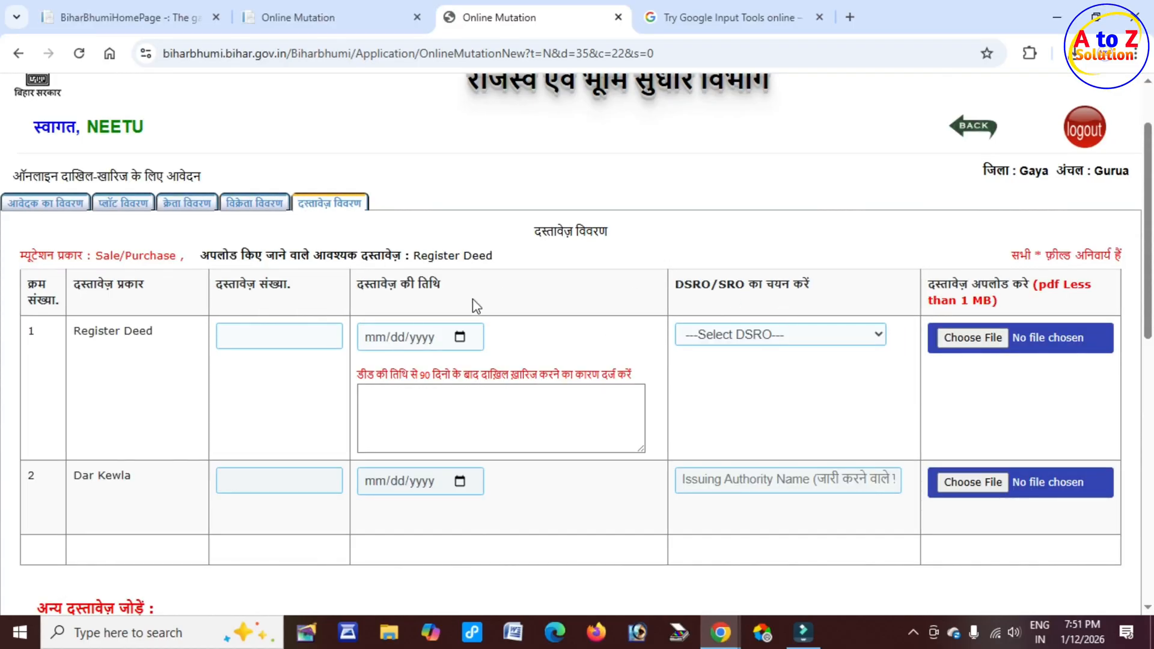
Step: Examine the required document fields for the Register Deed, Dar Kewla and other documents
scroll(142, 345, "down", 2)
scroll(142, 345, "down", 2)
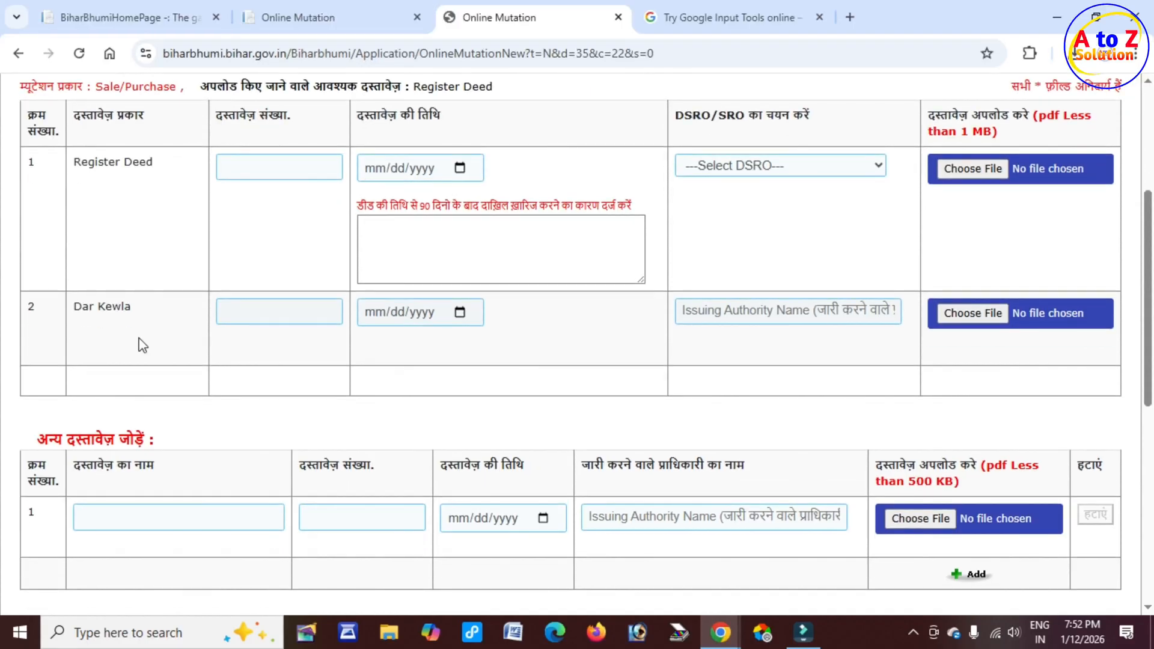
scroll(141, 345, "up", 4)
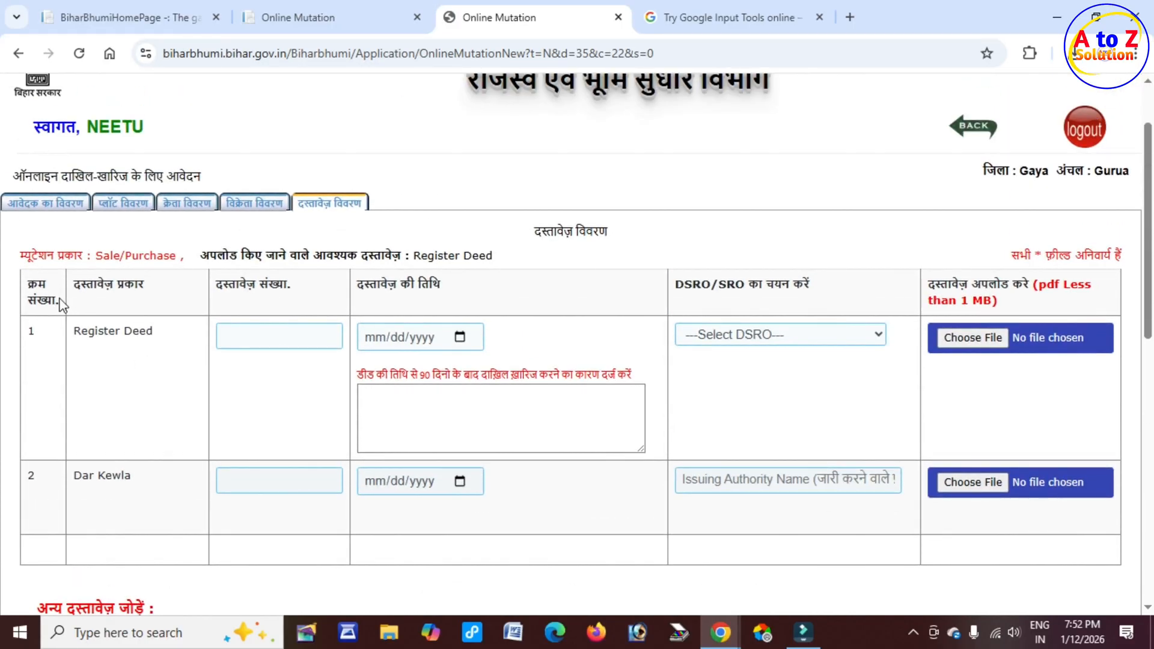
left_click_drag(73, 284, 151, 288)
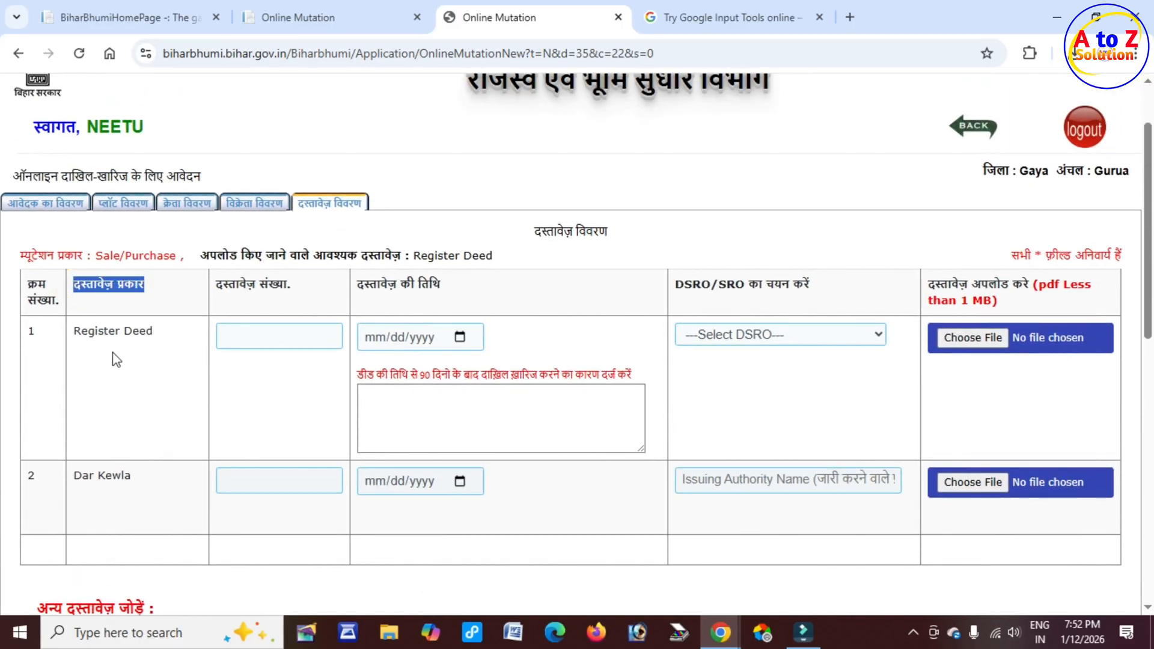
left_click_drag(73, 331, 152, 334)
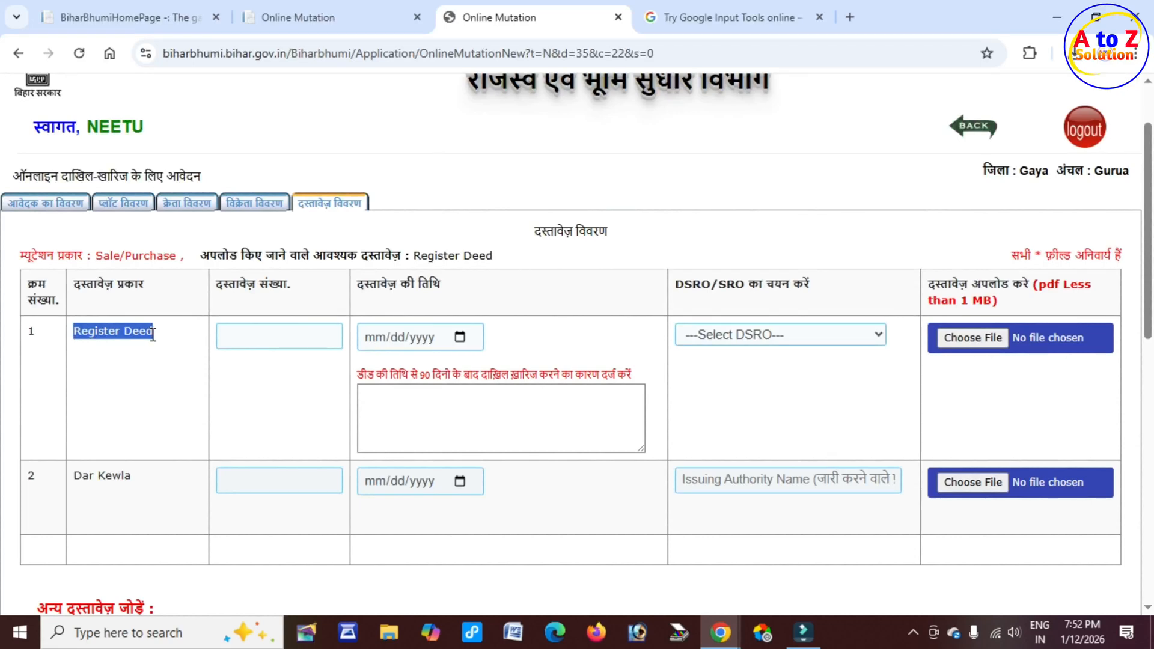
scroll(152, 334, "down", 1)
left_click_drag(82, 391, 132, 393)
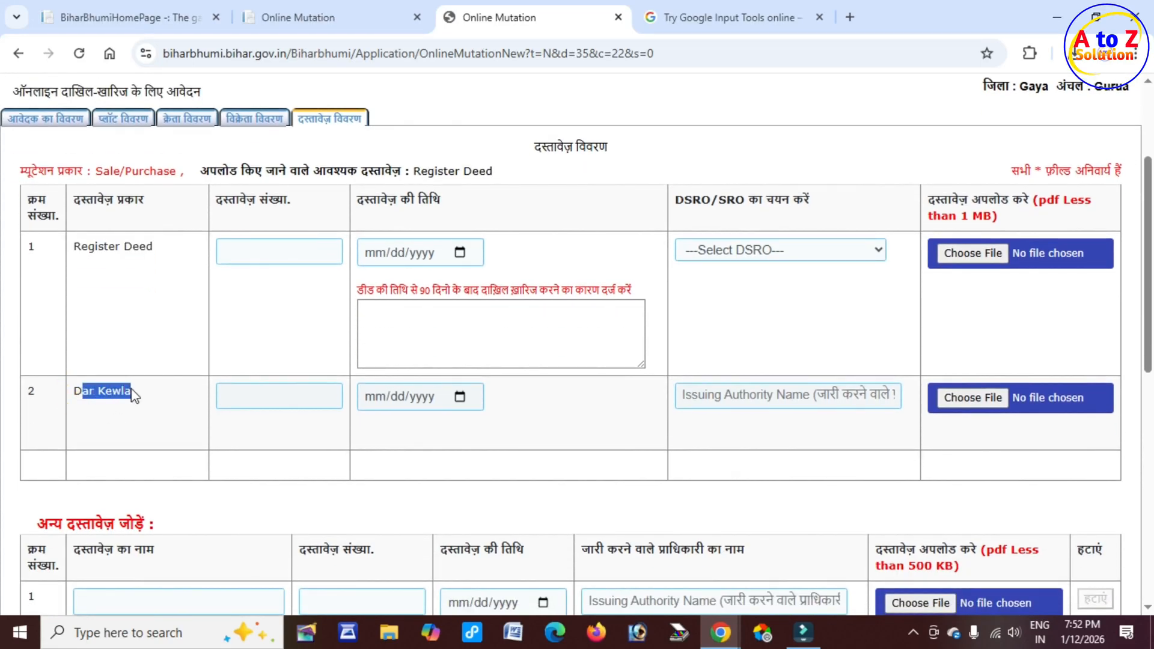
scroll(138, 391, "down", 2)
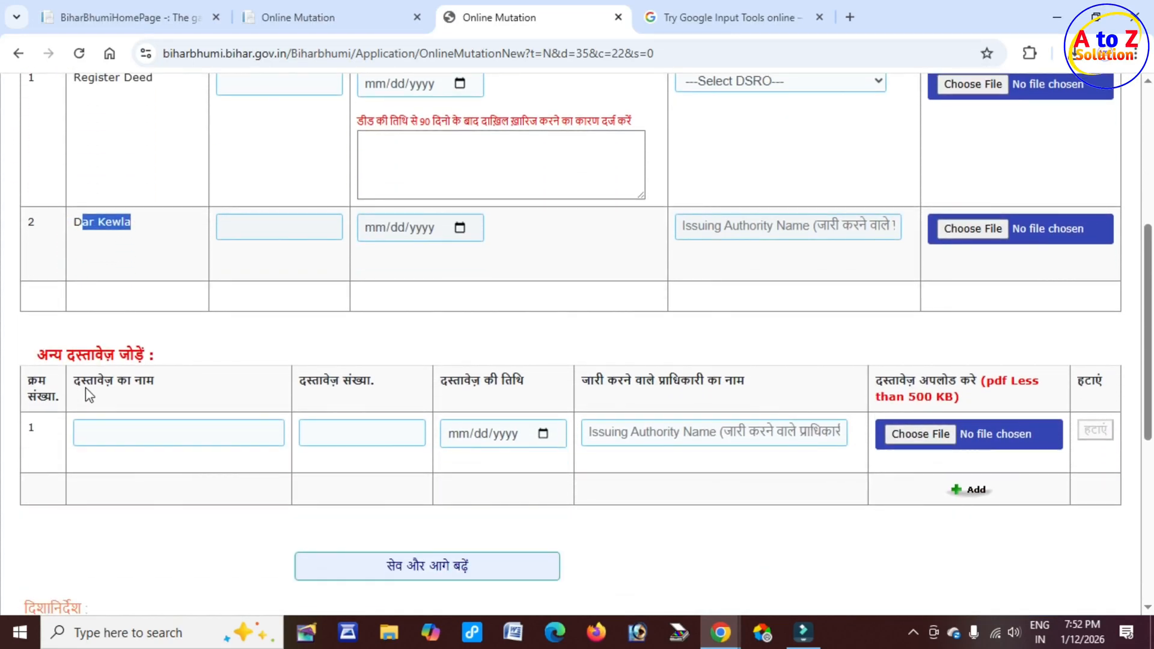
left_click_drag(83, 380, 162, 387)
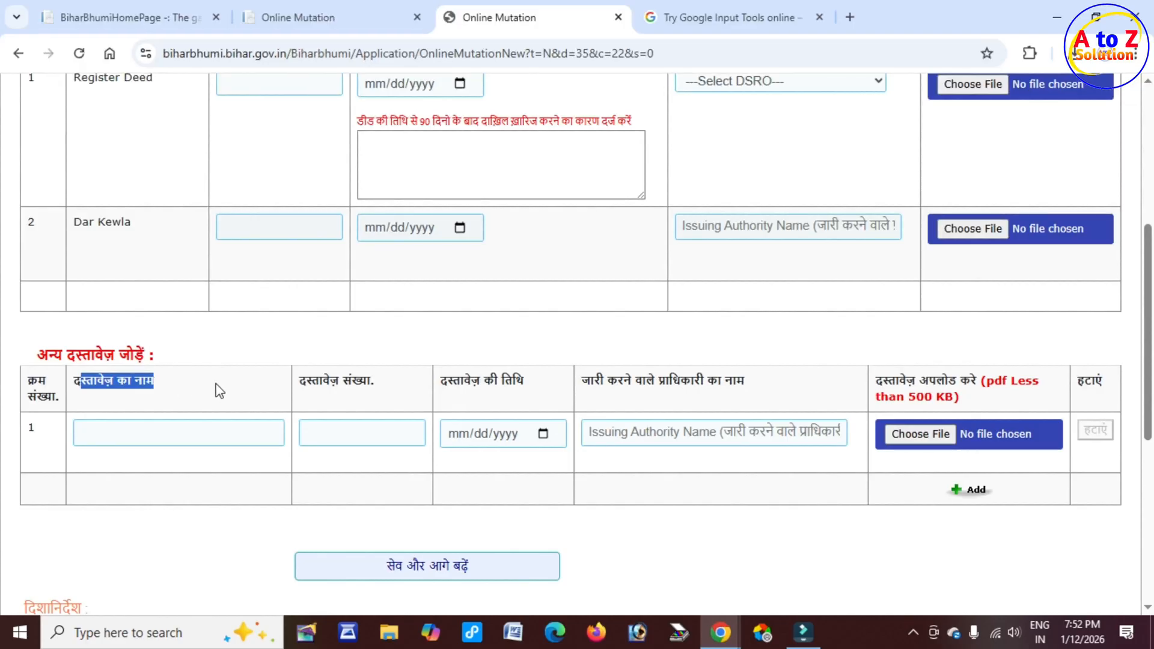
scroll(218, 391, "up", 3)
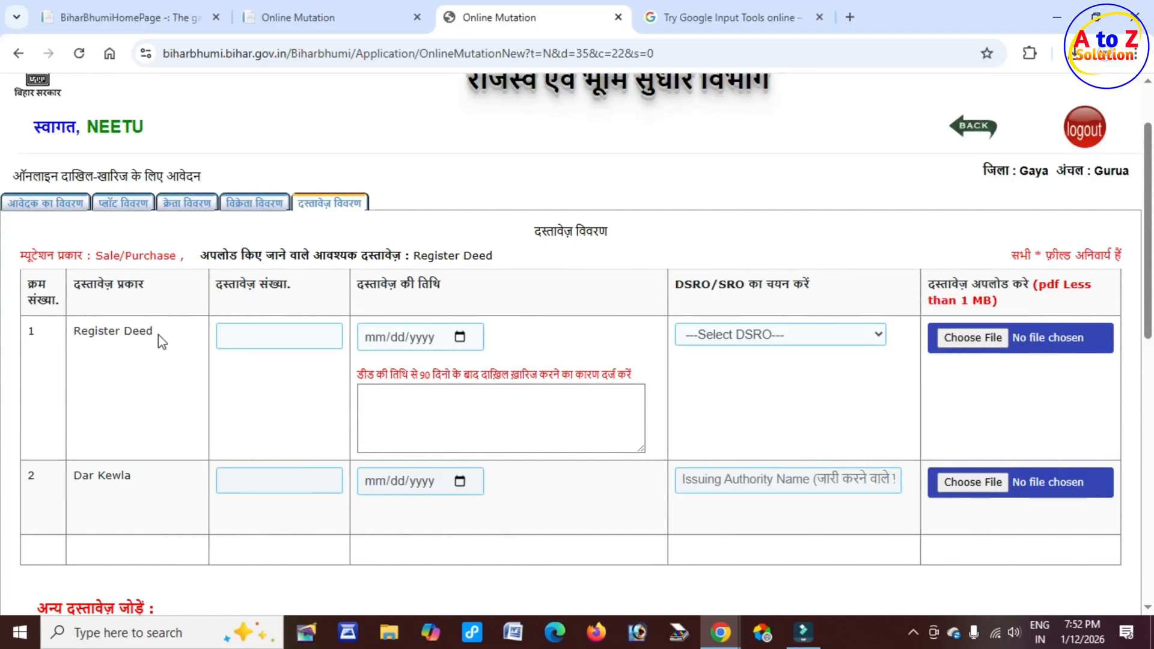
Step: Set the Register Deed document date to 06/17/2020 using the date picker
left_click(248, 336)
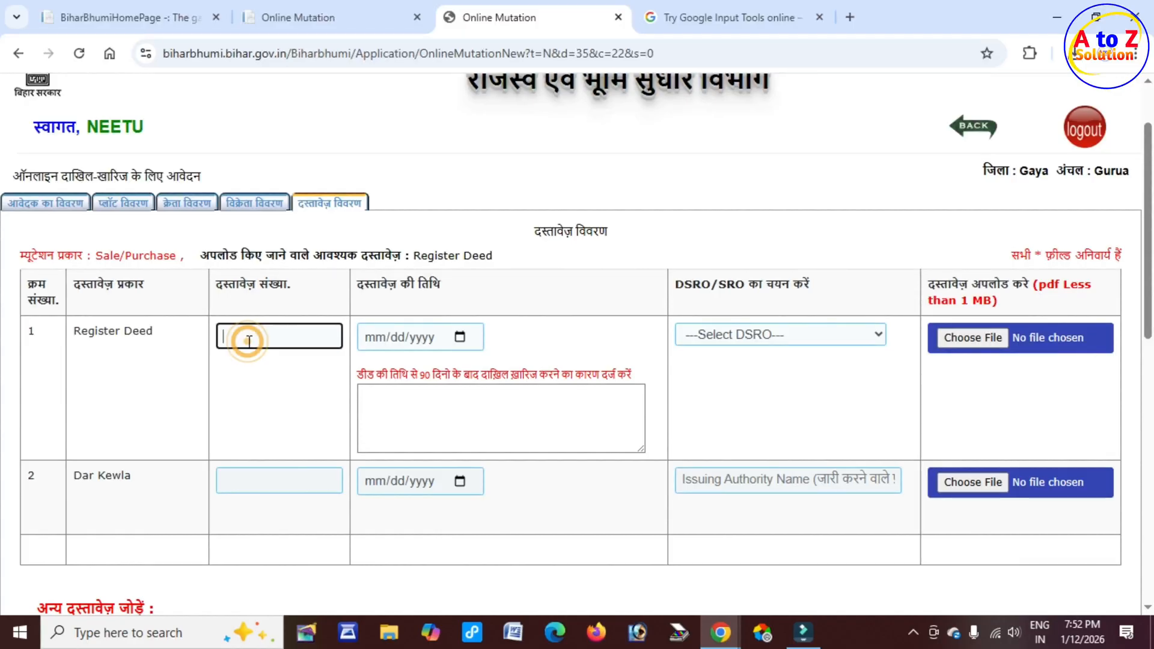
left_click_drag(364, 285, 461, 291)
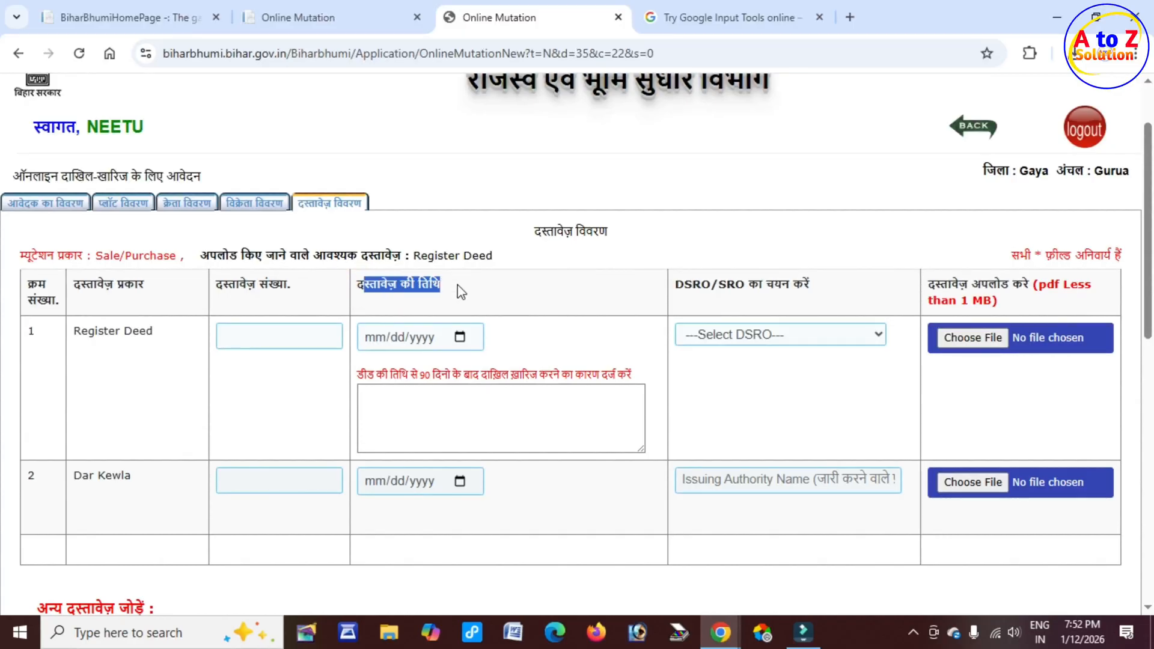
left_click(460, 337)
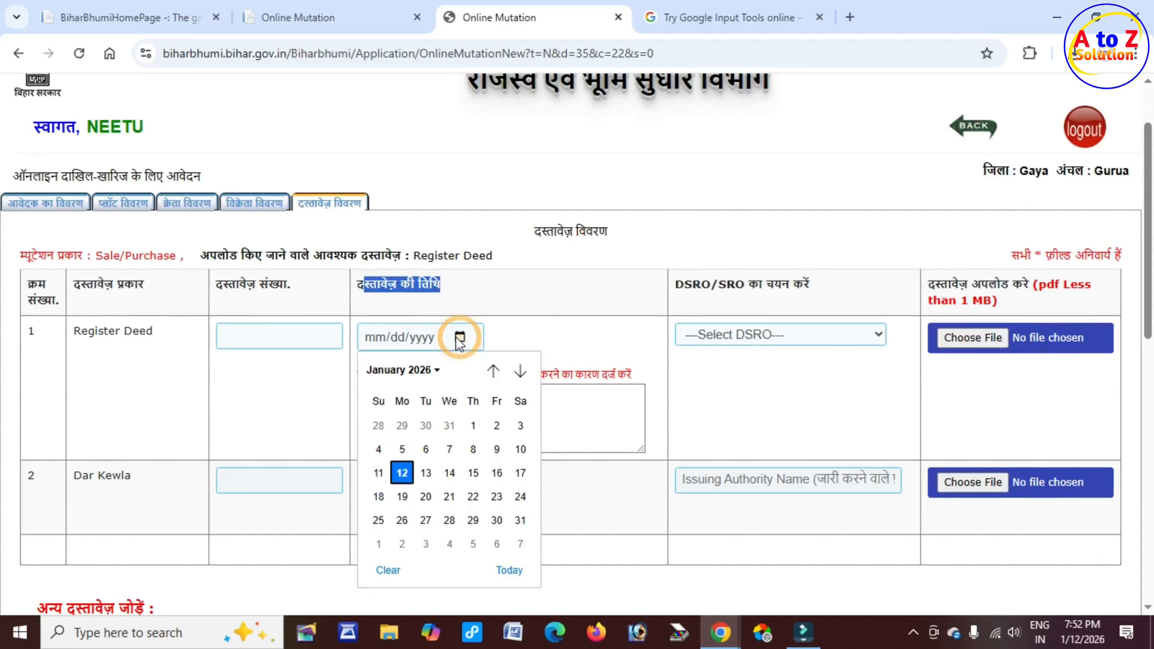
left_click(432, 370)
scroll(427, 471, "up", 5)
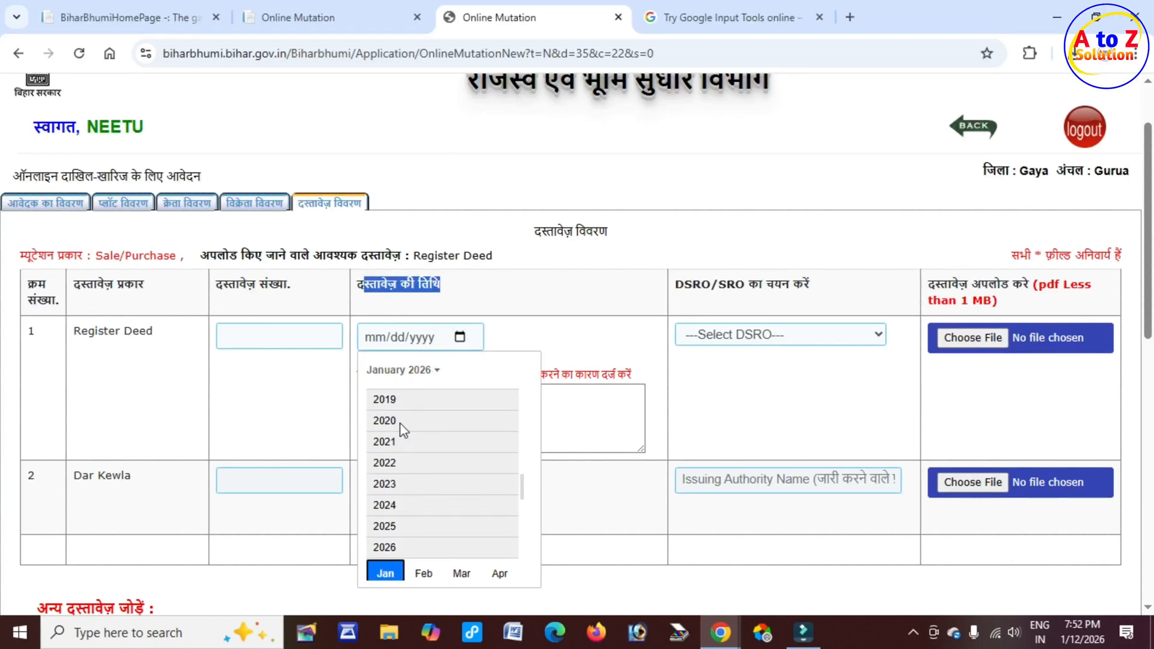
left_click(399, 422)
left_click(424, 453)
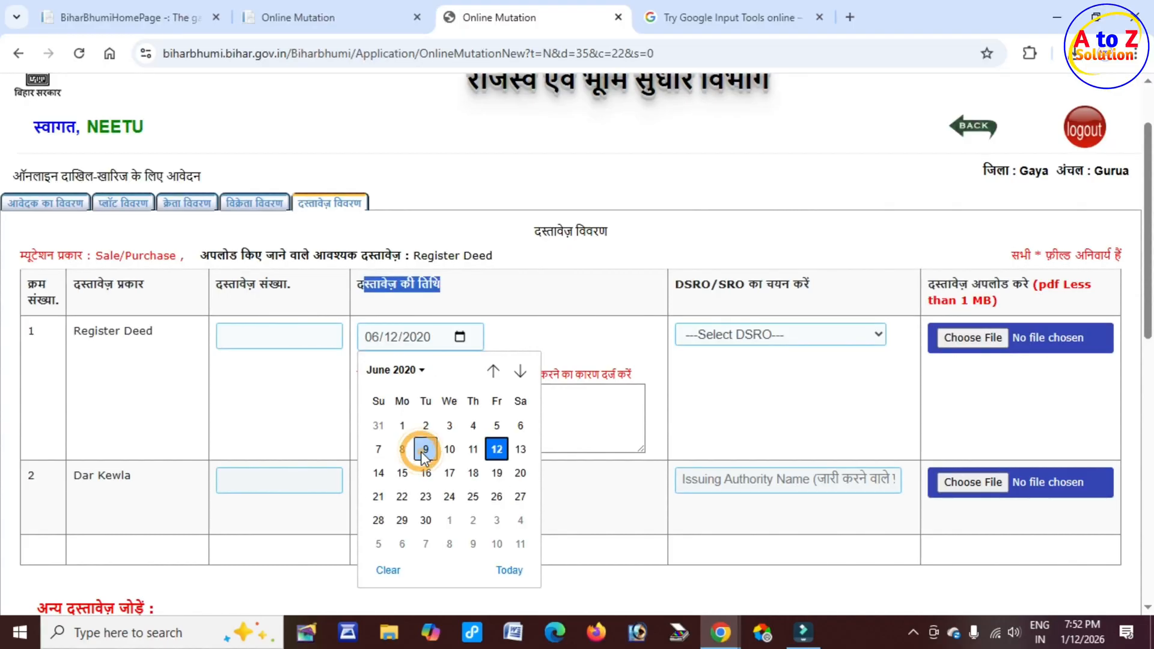
left_click(451, 471)
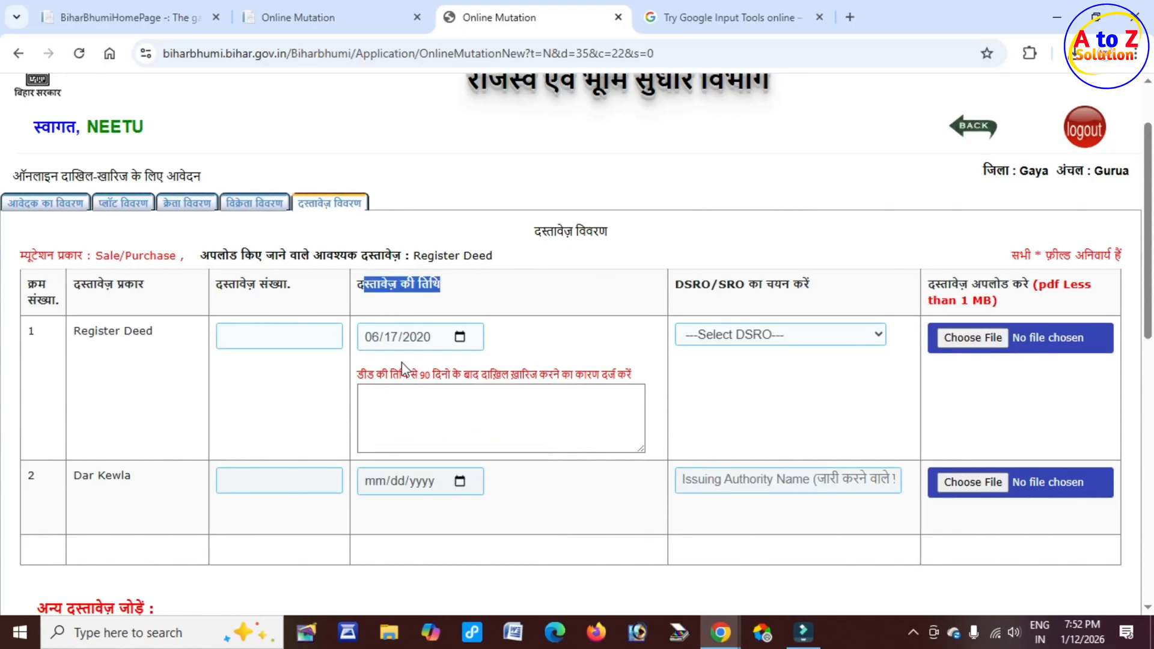
Step: Write the late-filing reason letter in Hindi with Google Input Tools and paste it into the Register Deed reason box
left_click_drag(368, 283, 479, 312)
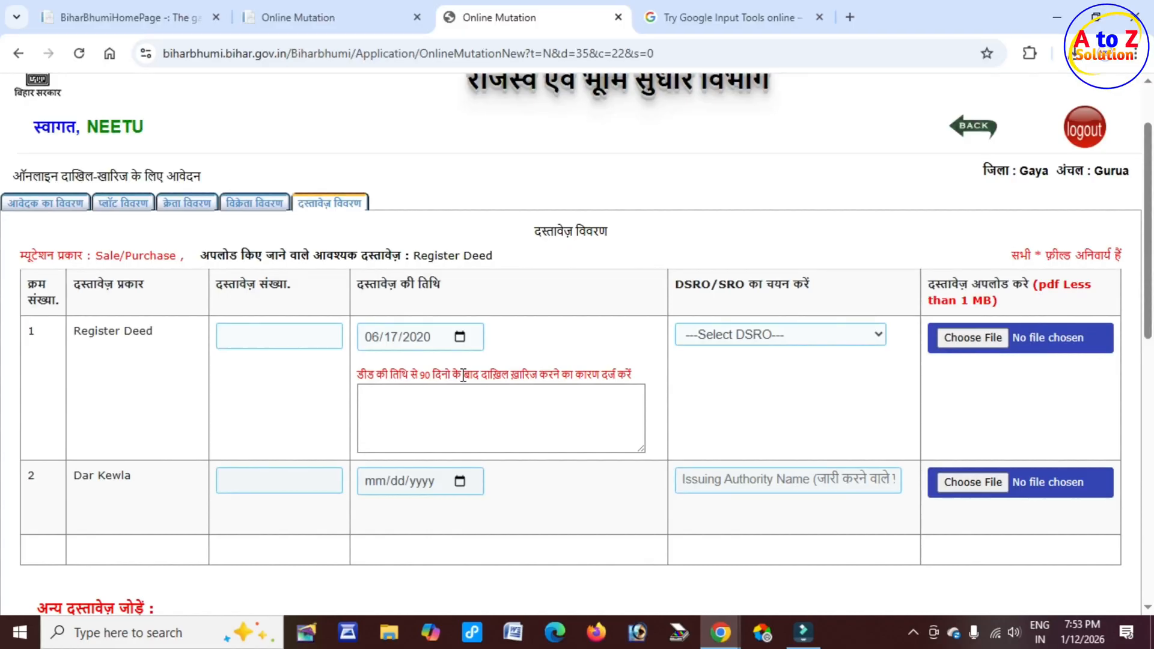
left_click_drag(367, 375, 545, 374)
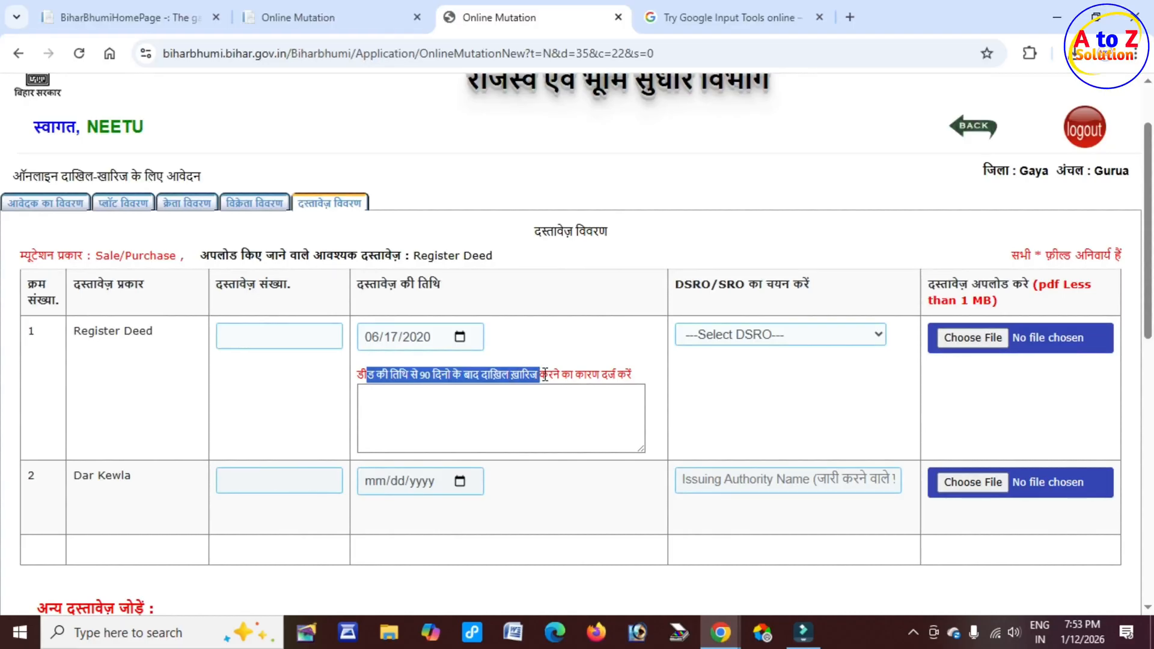
left_click(430, 405)
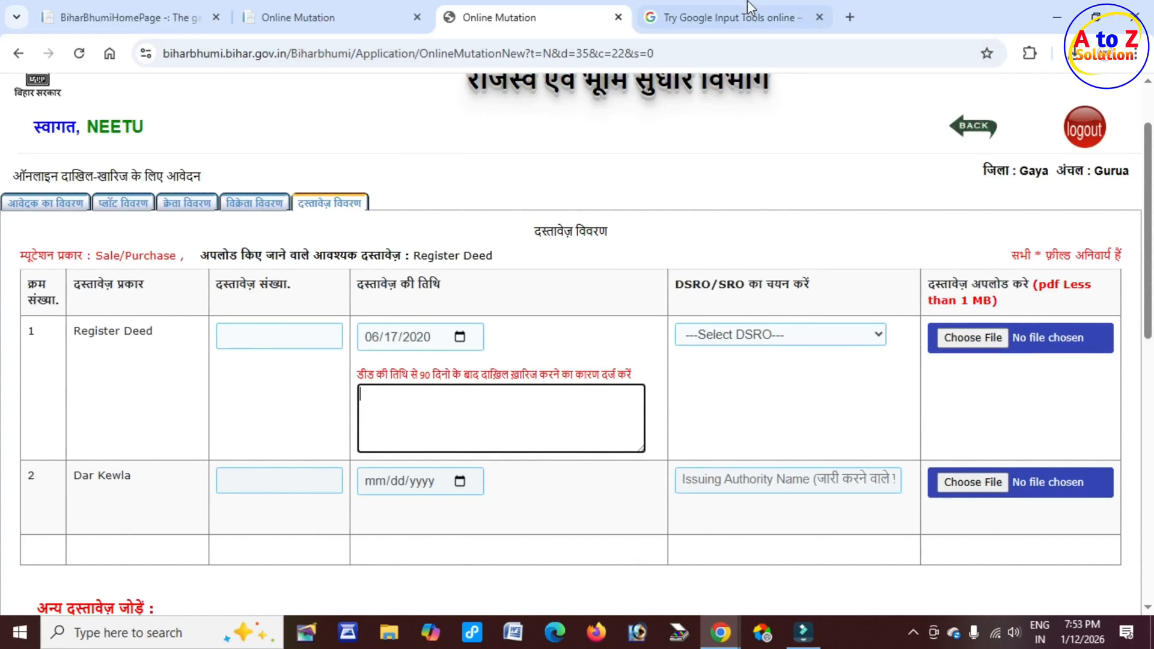
left_click(715, 20)
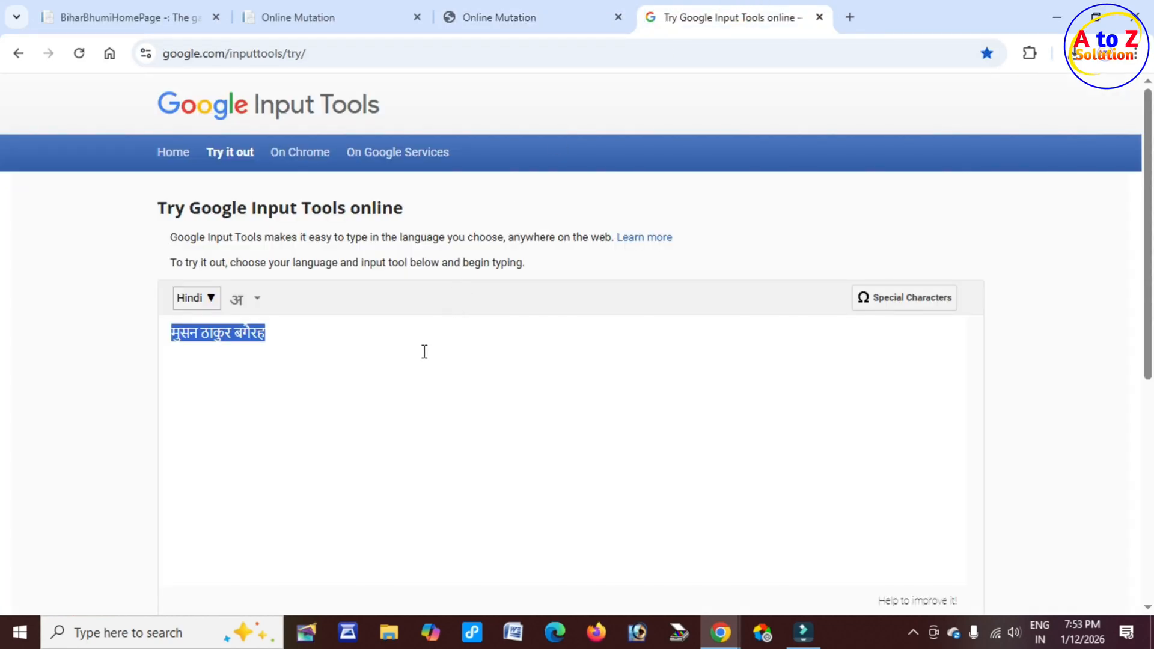
key("BackSpace")
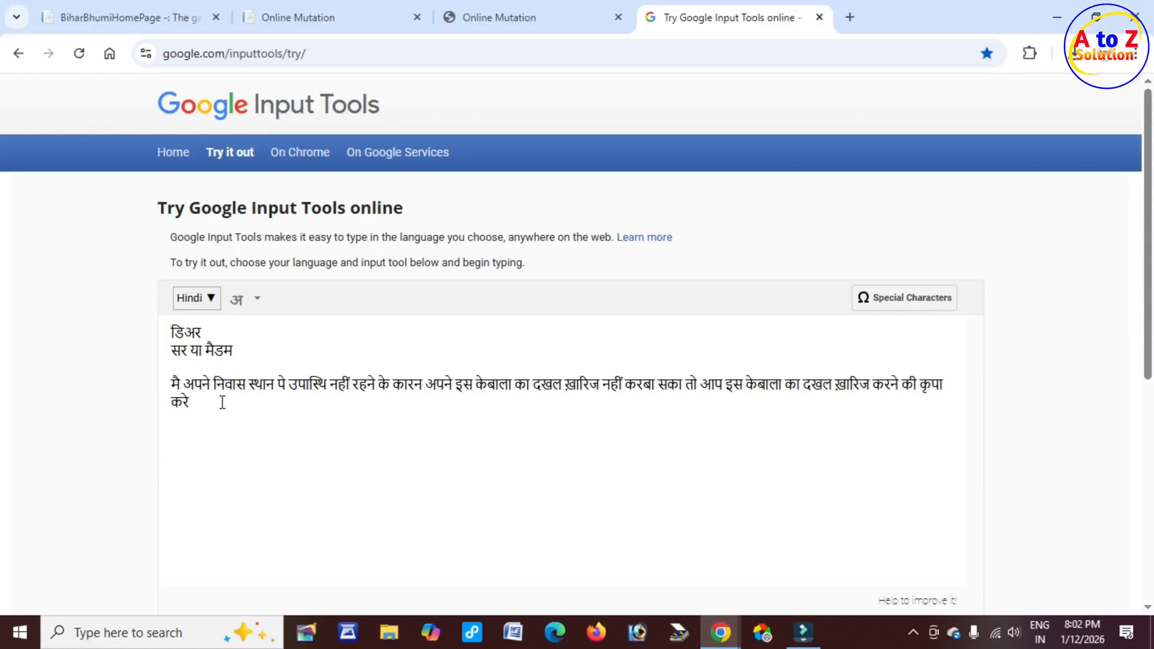
key("ctrl+a")
key("ctrl+c")
left_click(502, 18)
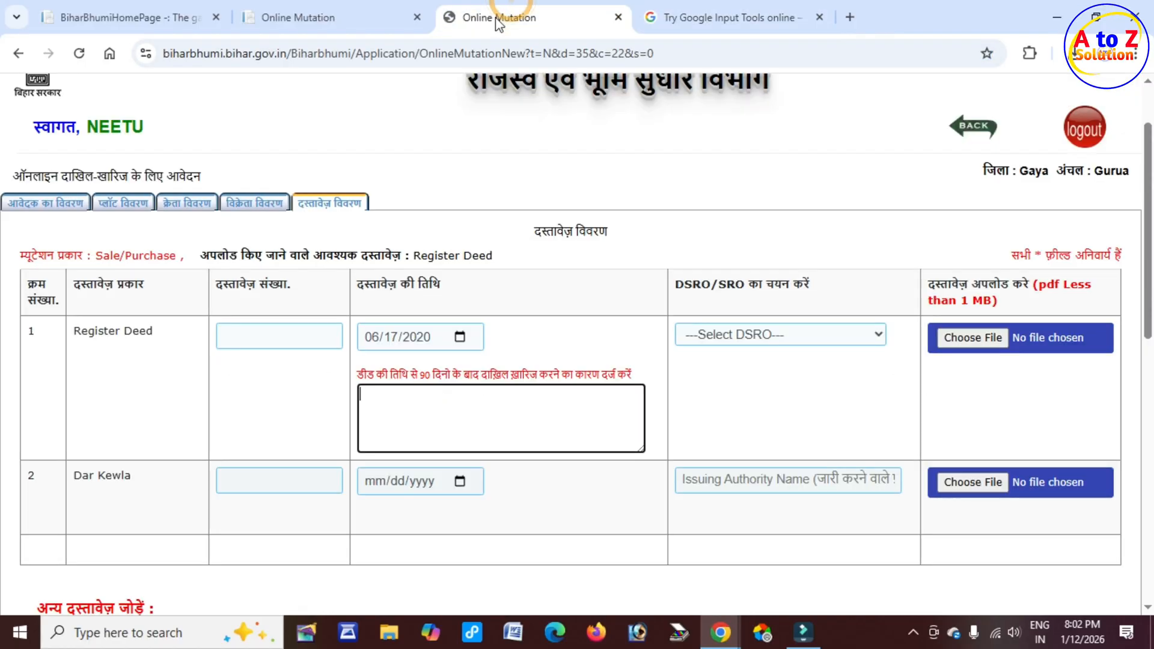
left_click(394, 404)
key("ctrl+v")
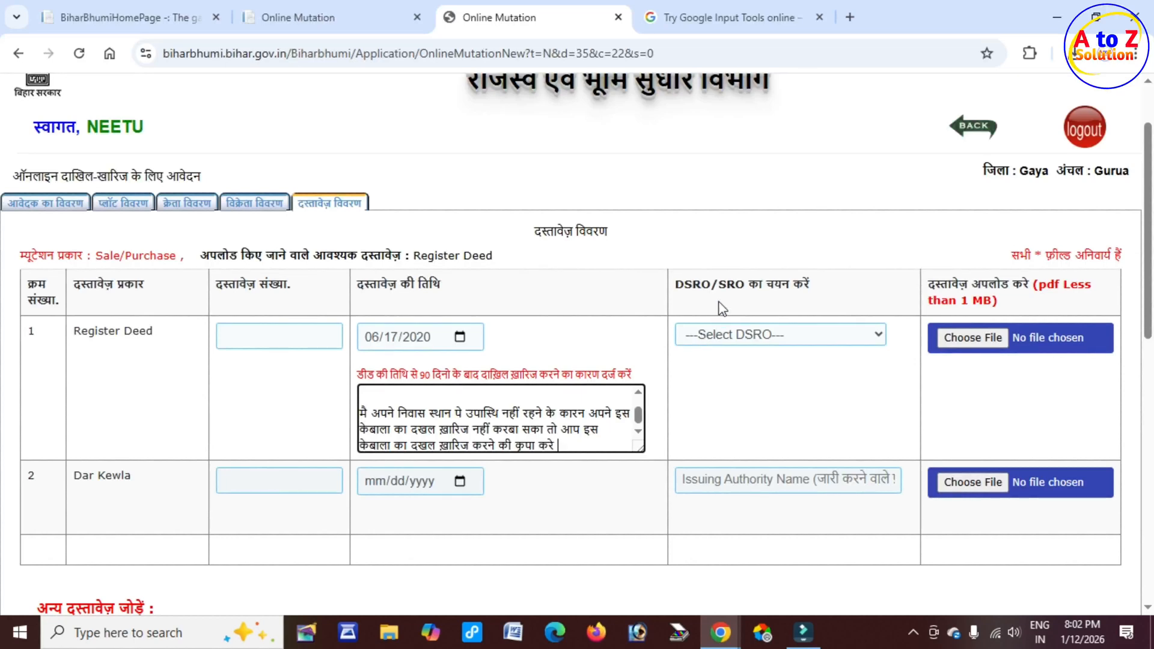
Step: Select Sherghati as the DSRO/SRO for the Register Deed
left_click_drag(727, 284, 814, 290)
left_click_drag(673, 283, 726, 286)
left_click(751, 334)
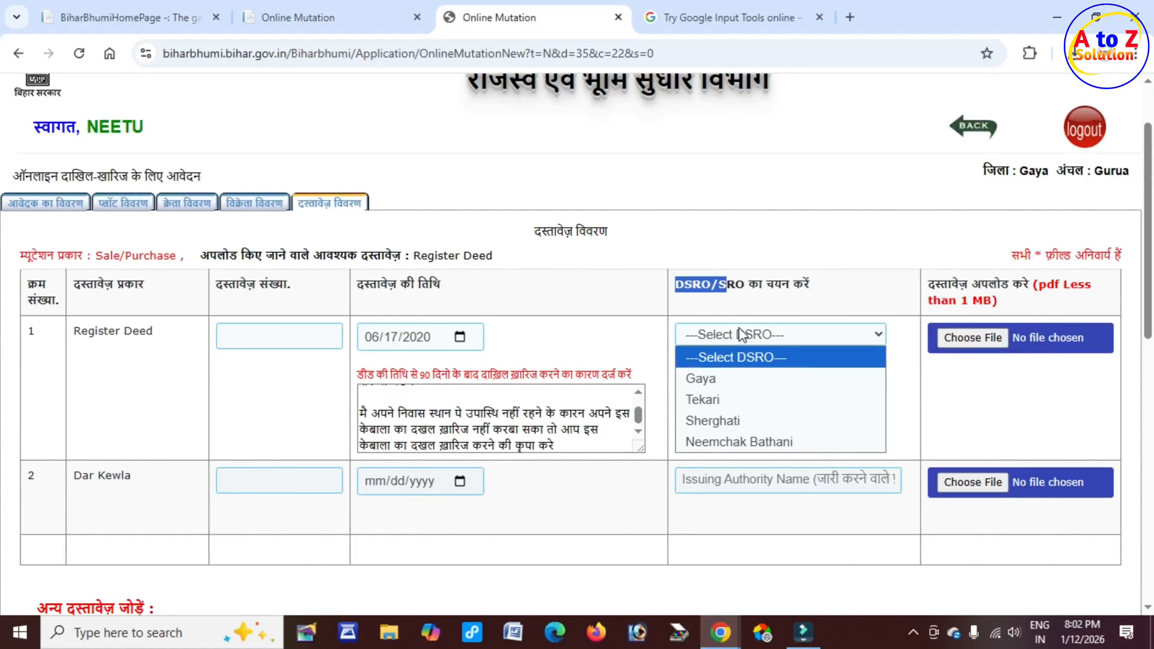
left_click(743, 423)
Step: Upload PDF.pdf from the Desktop as the Register Deed document and save the document details
left_click_drag(929, 284, 1088, 287)
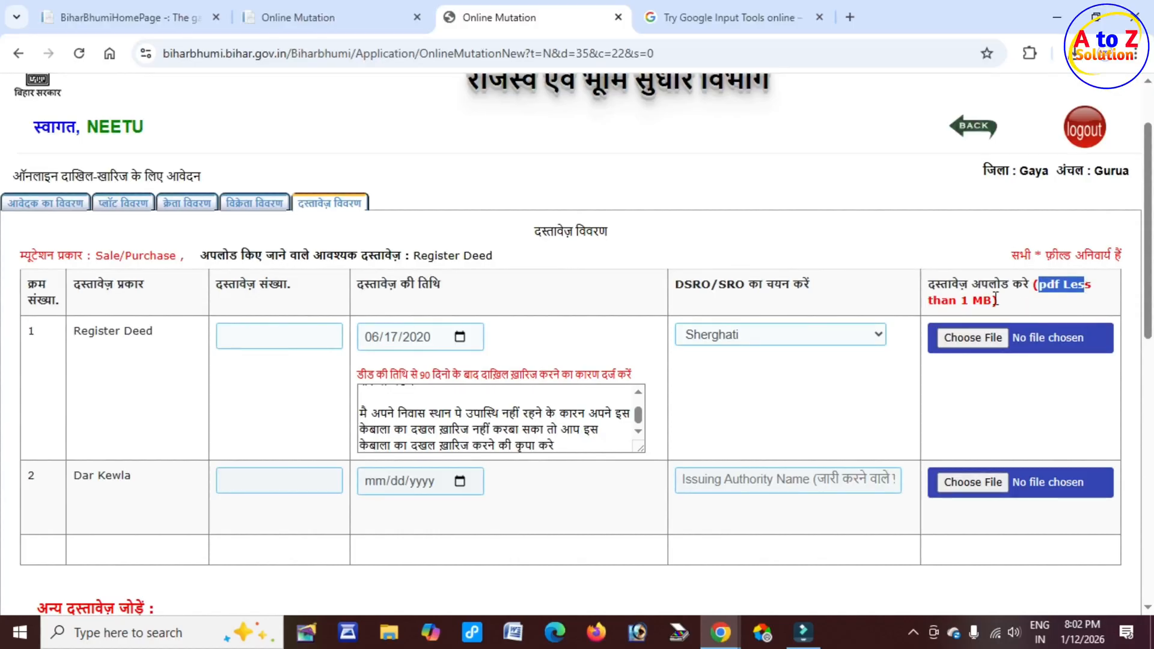
left_click(963, 343)
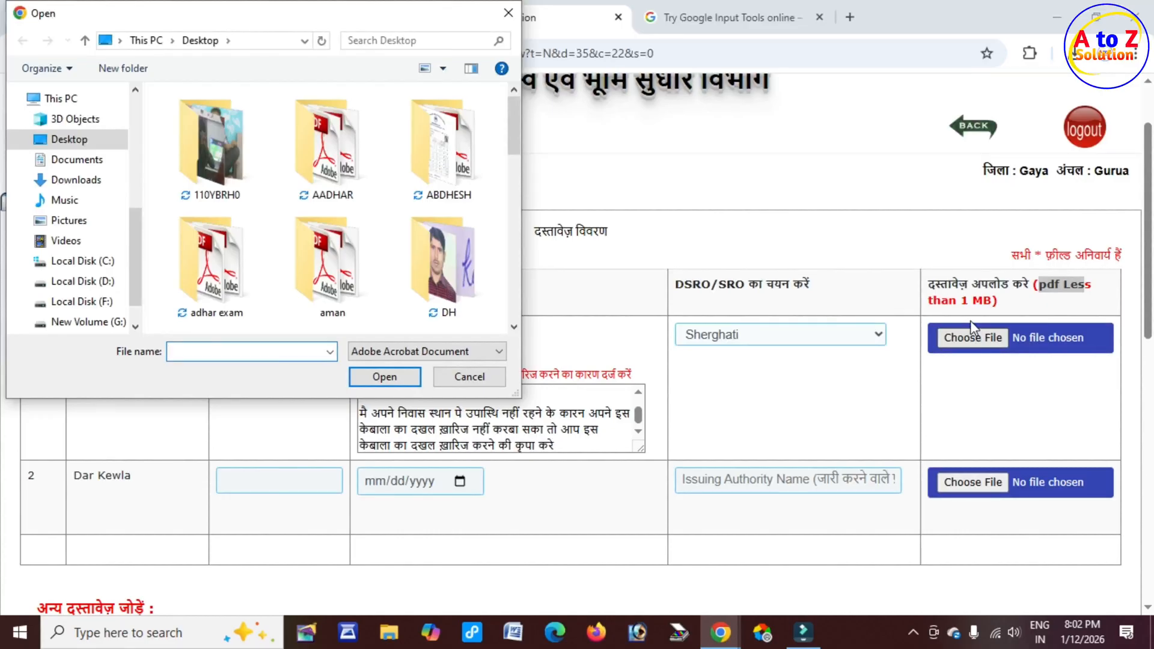
type("PDF")
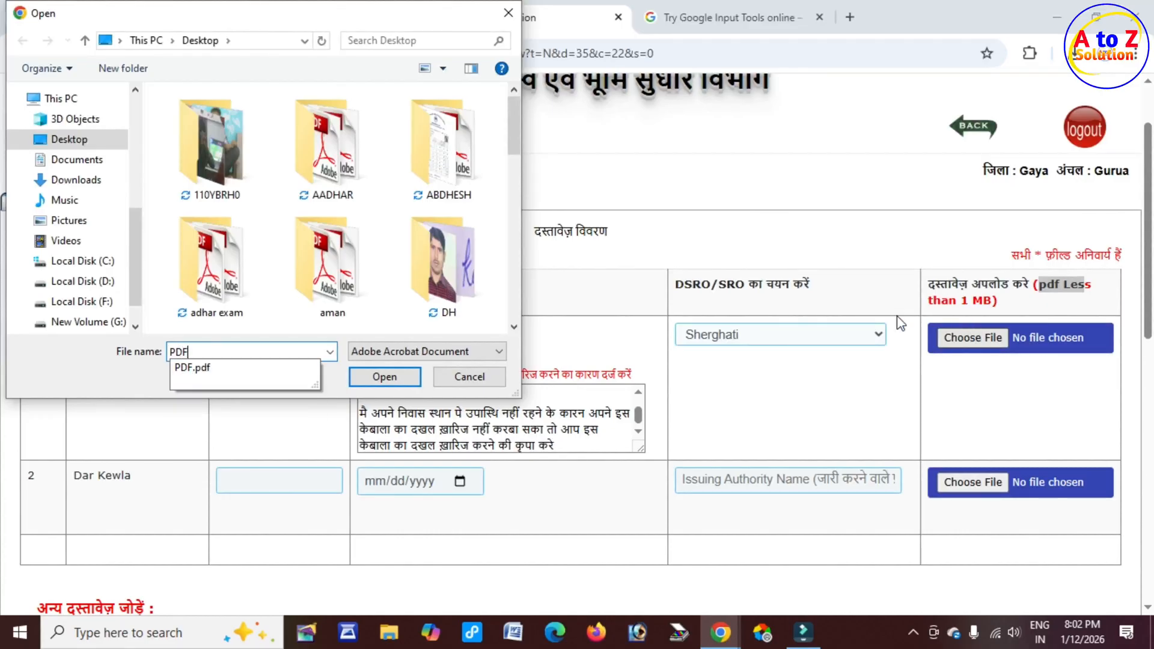
left_click(236, 367)
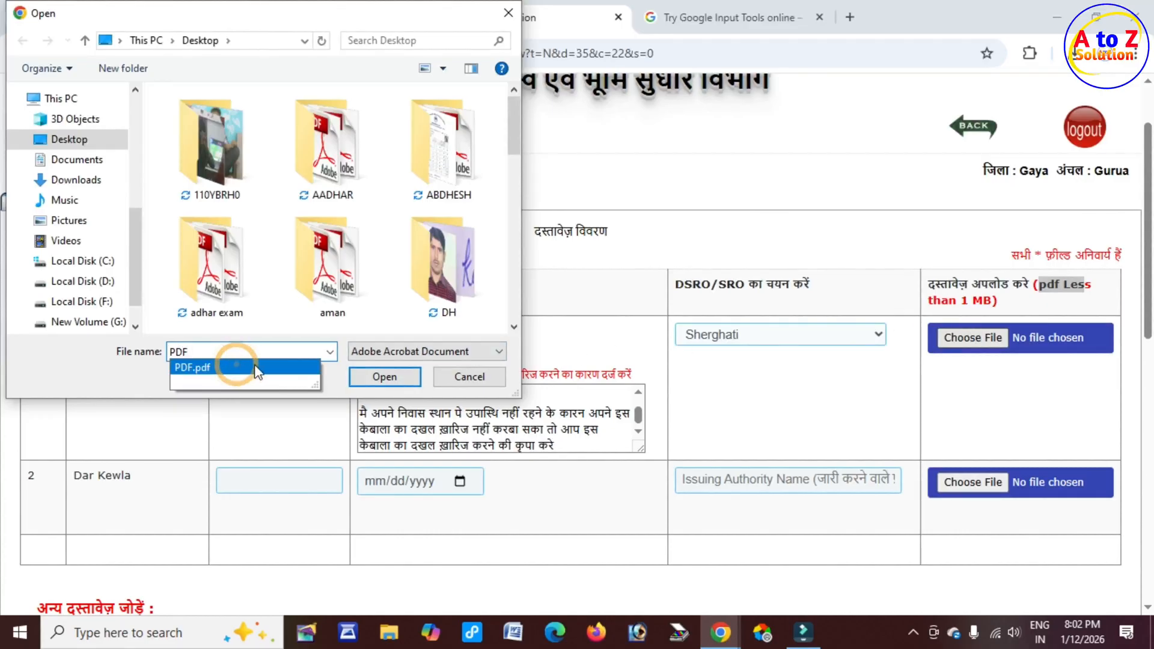
left_click(383, 376)
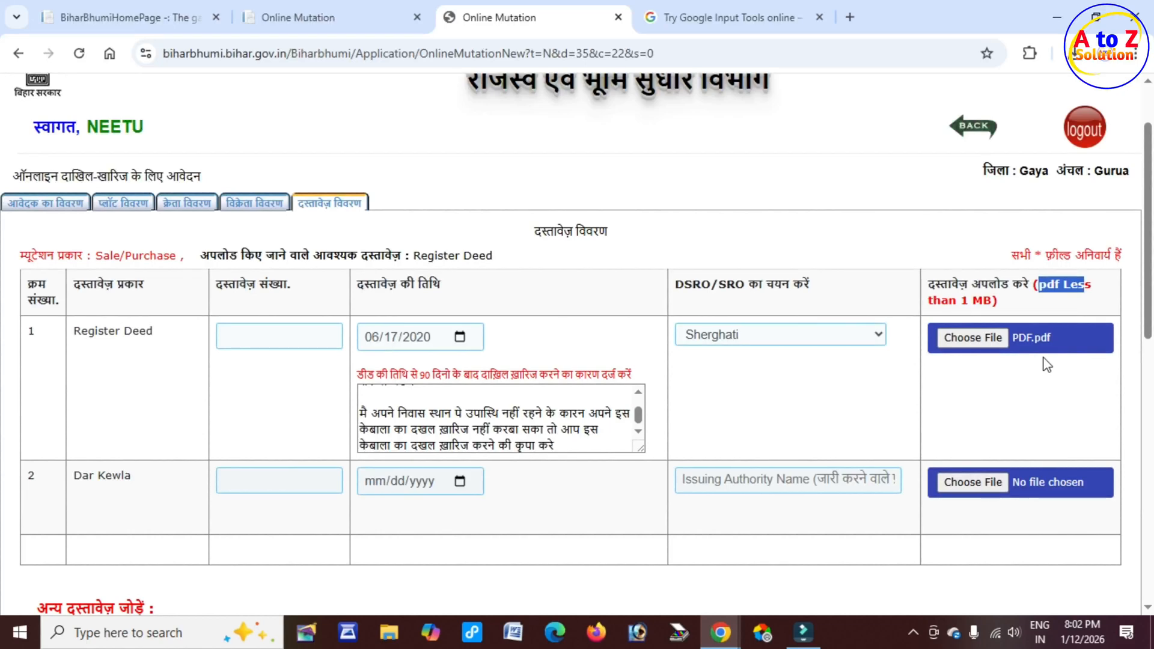
scroll(1045, 361, "down", 7)
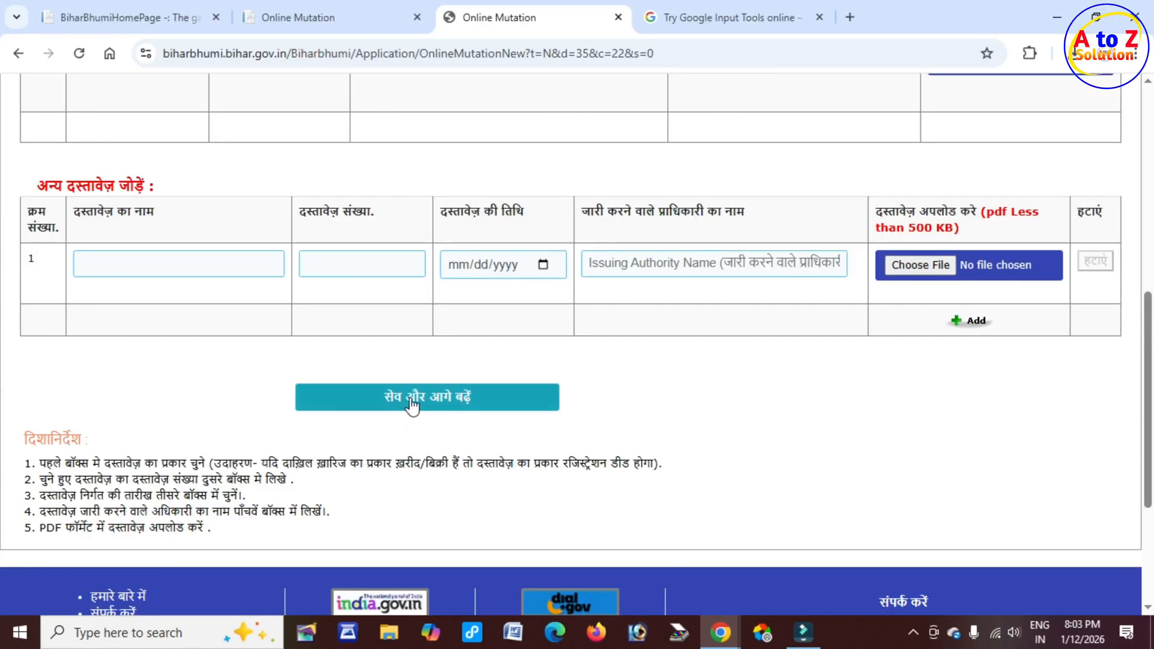
left_click(470, 398)
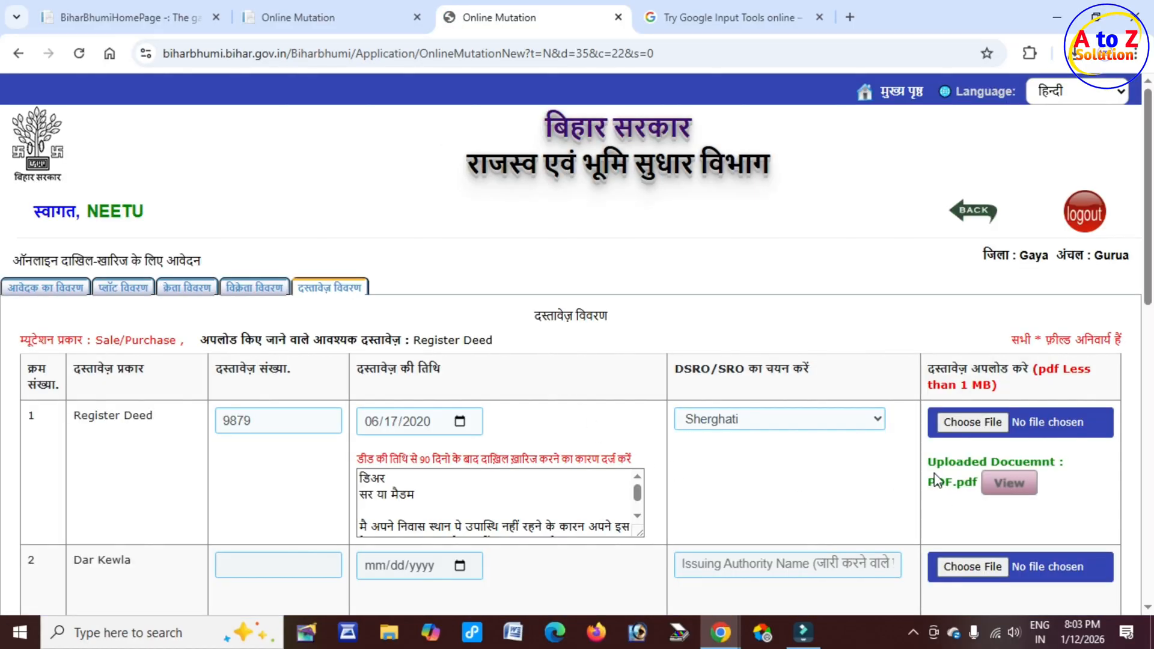
Step: Open the uploaded Register Deed PDF to check it, then close the viewer
left_click_drag(935, 461, 1060, 461)
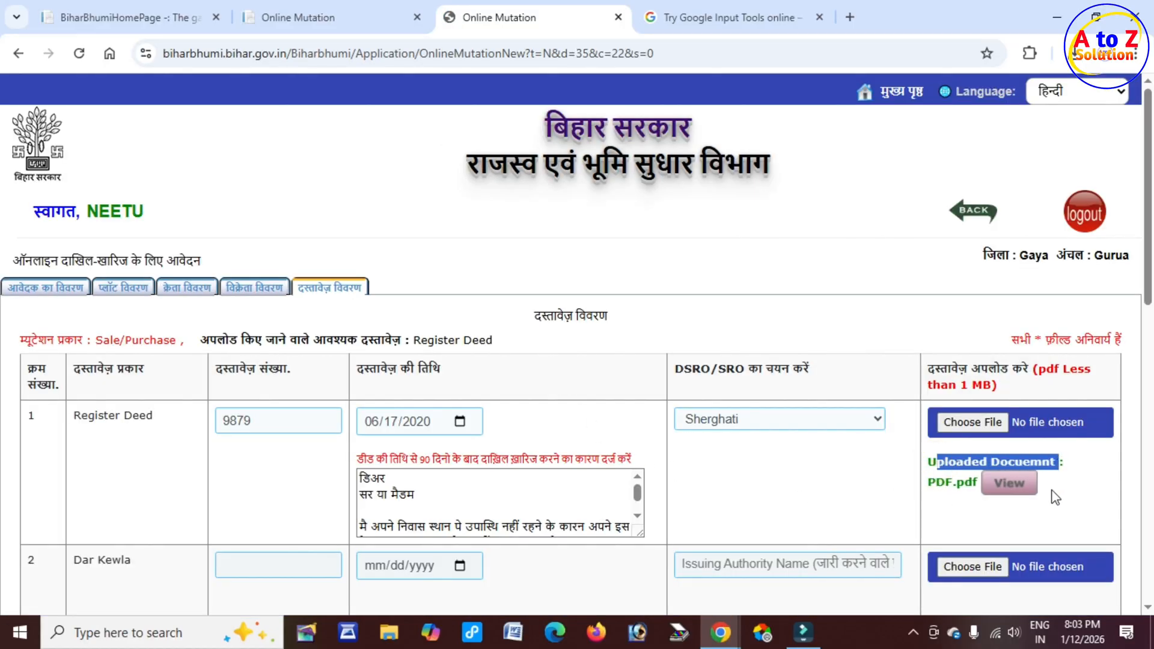
left_click(1013, 484)
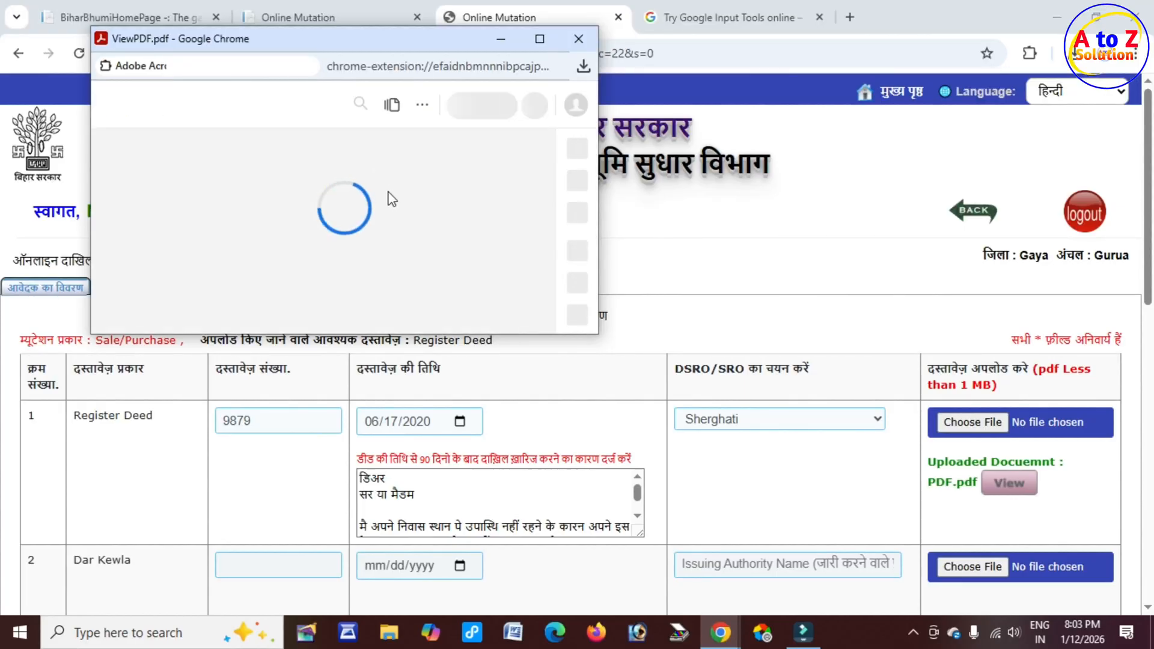
scroll(438, 250, "down", 5)
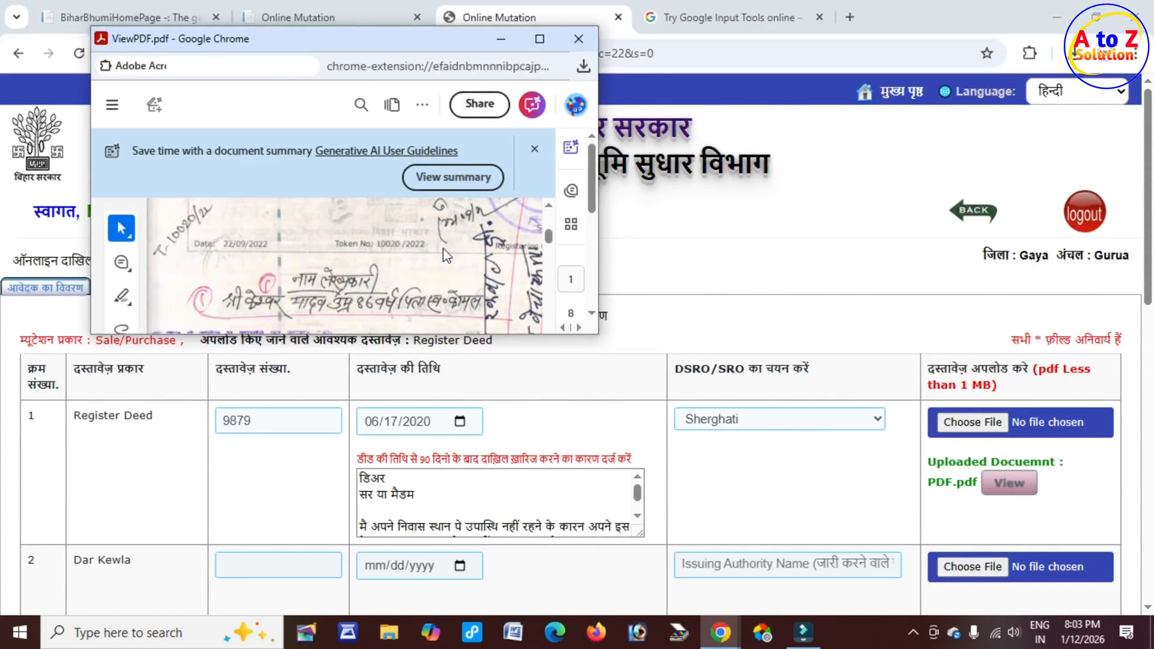
left_click(579, 39)
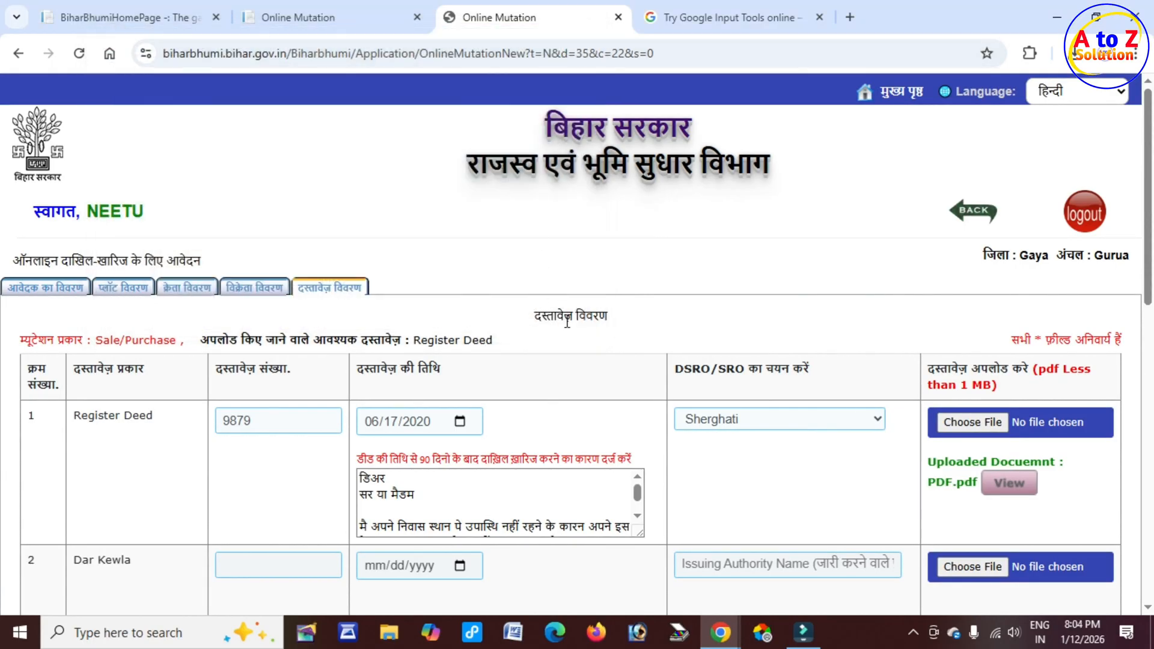
Step: Proceed to the buyer mobile verification page and locate the buyer's OTP verification row
scroll(572, 317, "down", 10)
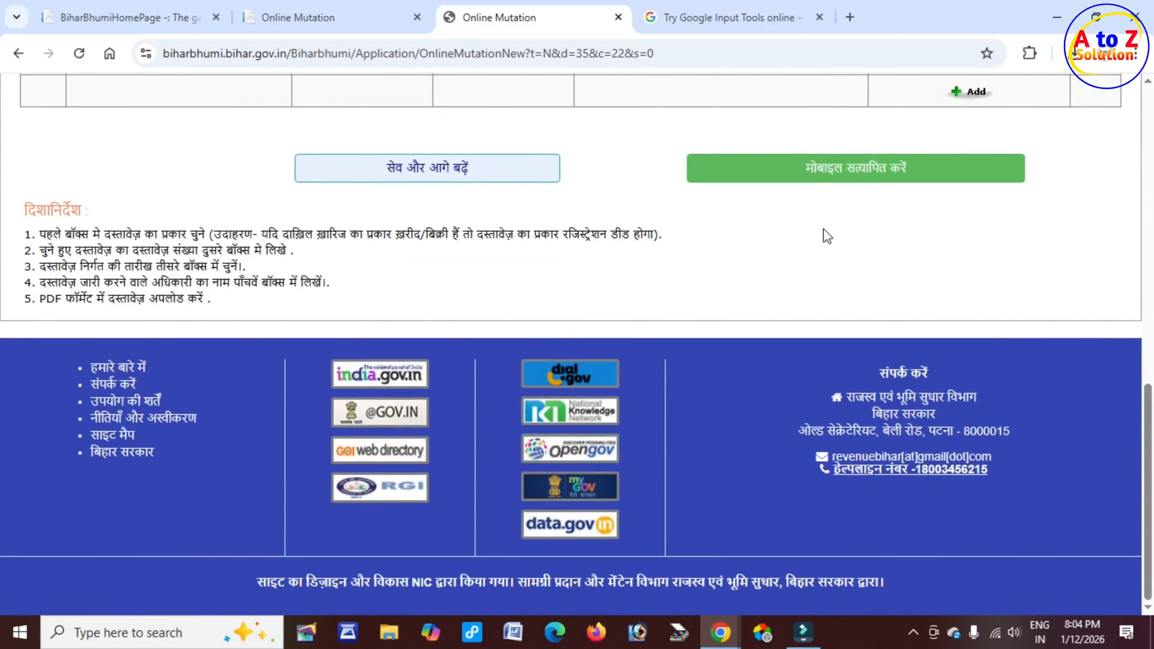
scroll(822, 240, "up", 3)
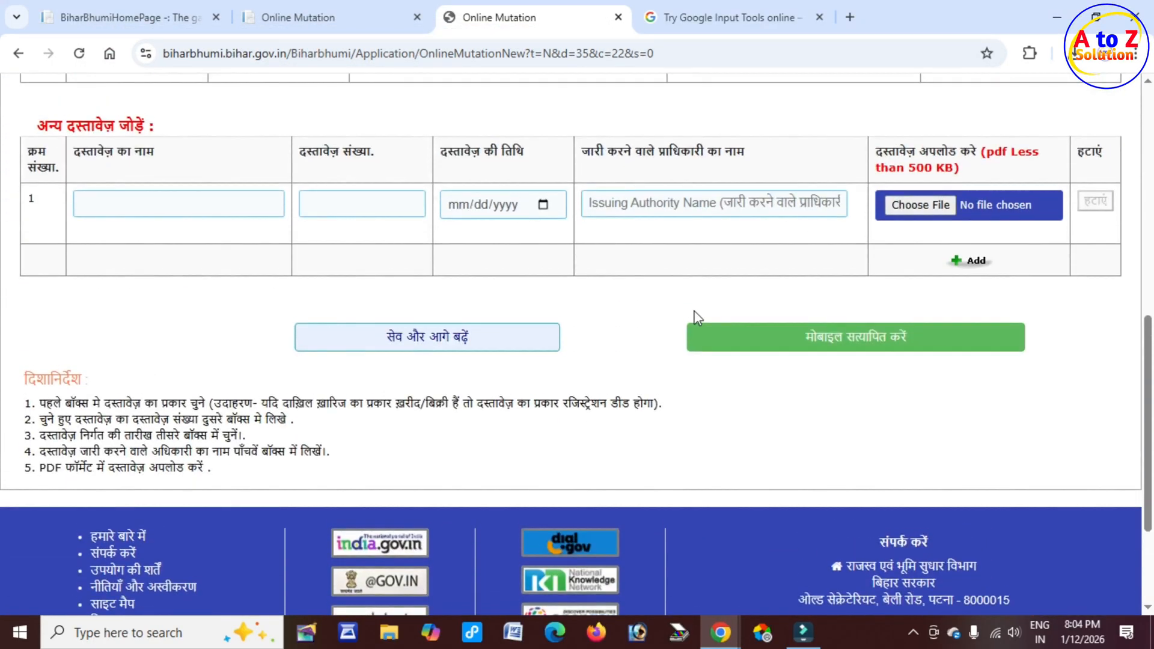
left_click(913, 348)
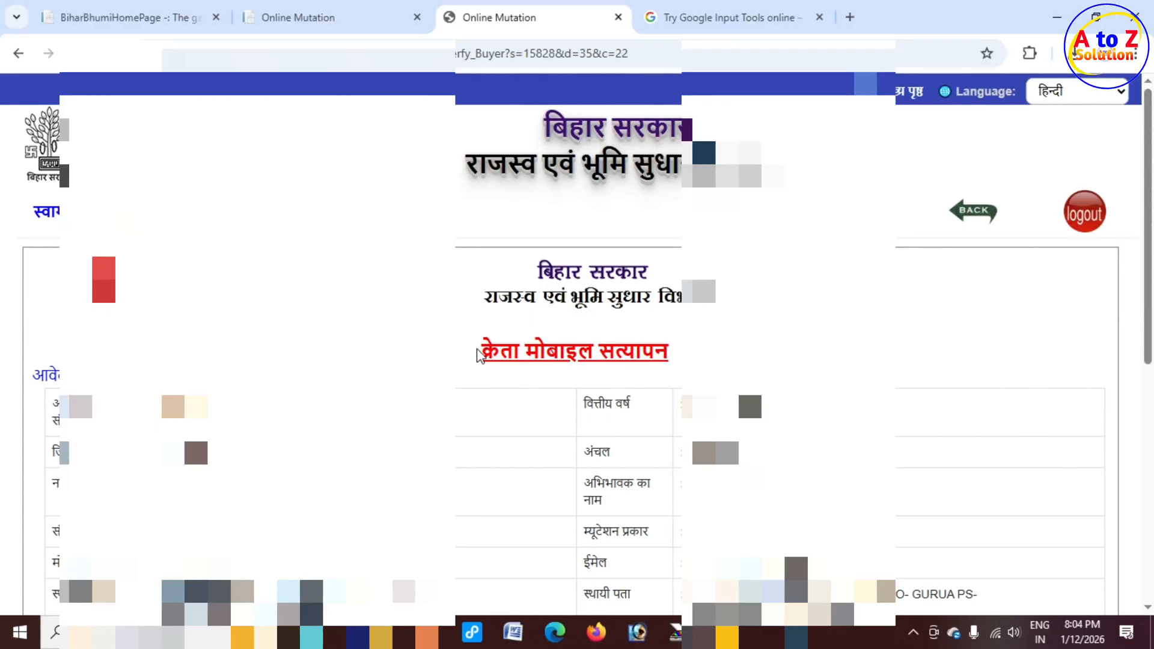
left_click_drag(482, 350, 655, 355)
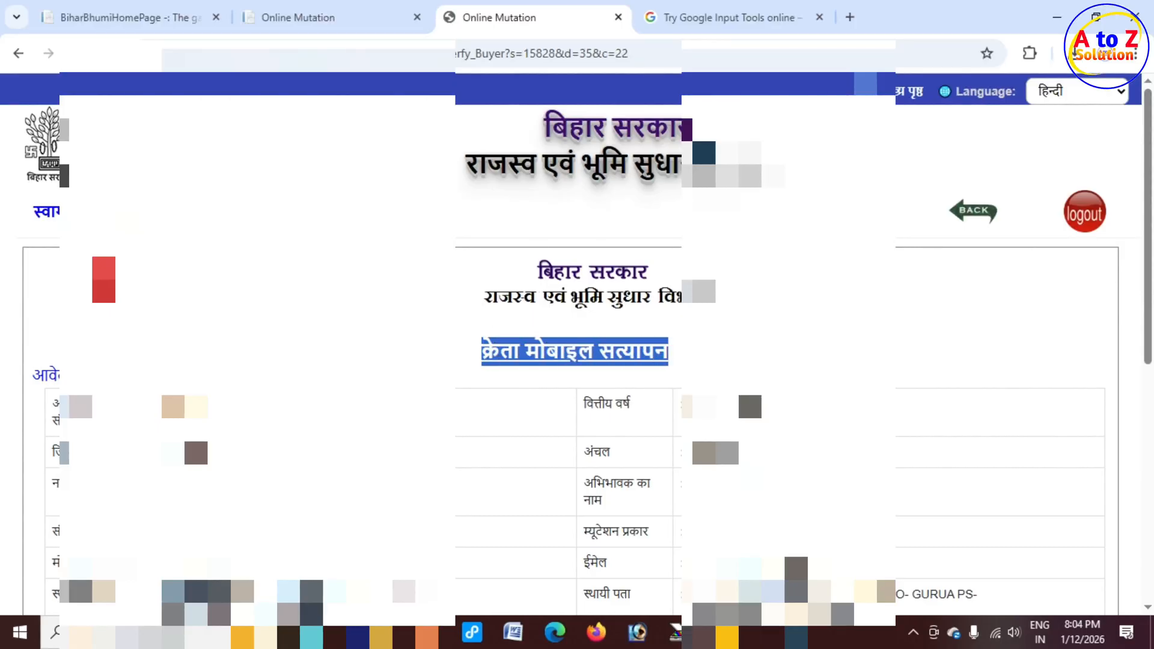
scroll(515, 412, "down", 4)
scroll(505, 399, "down", 2)
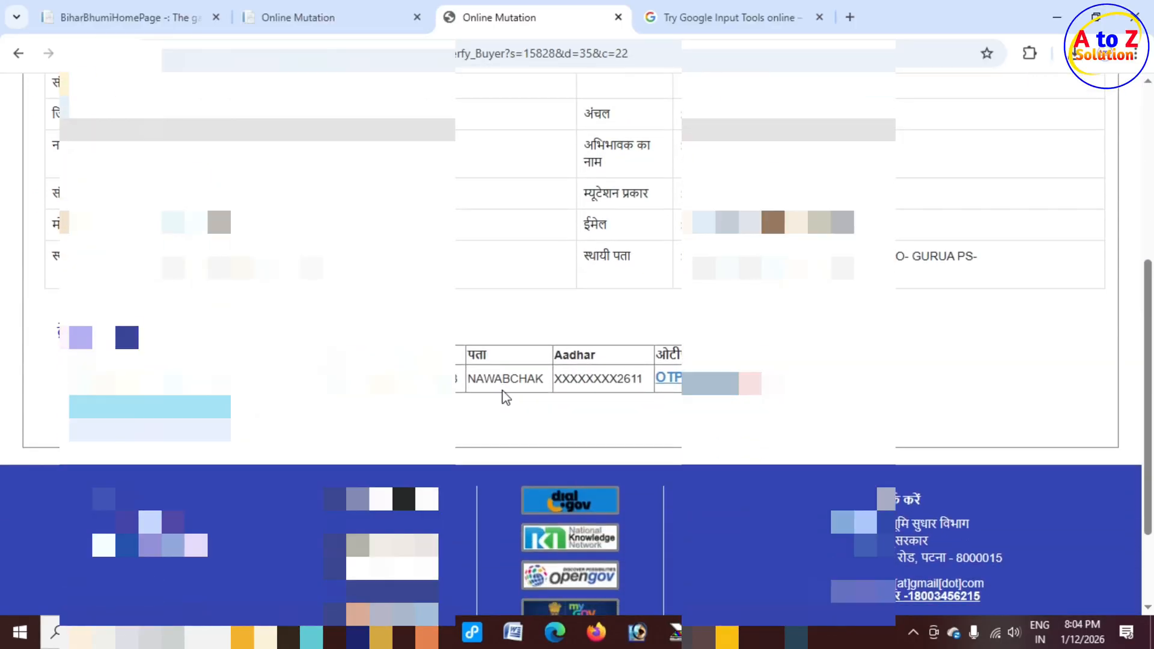
scroll(548, 386, "down", 3)
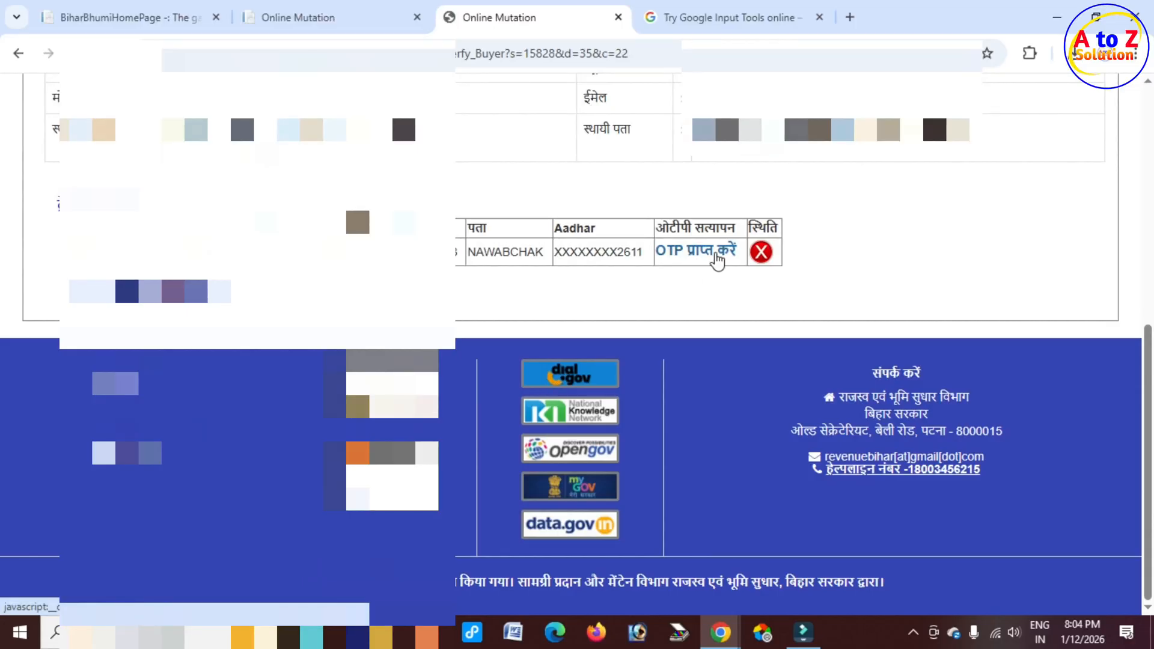
Step: Request an OTP for the buyer, enter the received OTP code and confirm the verification
left_click(711, 256)
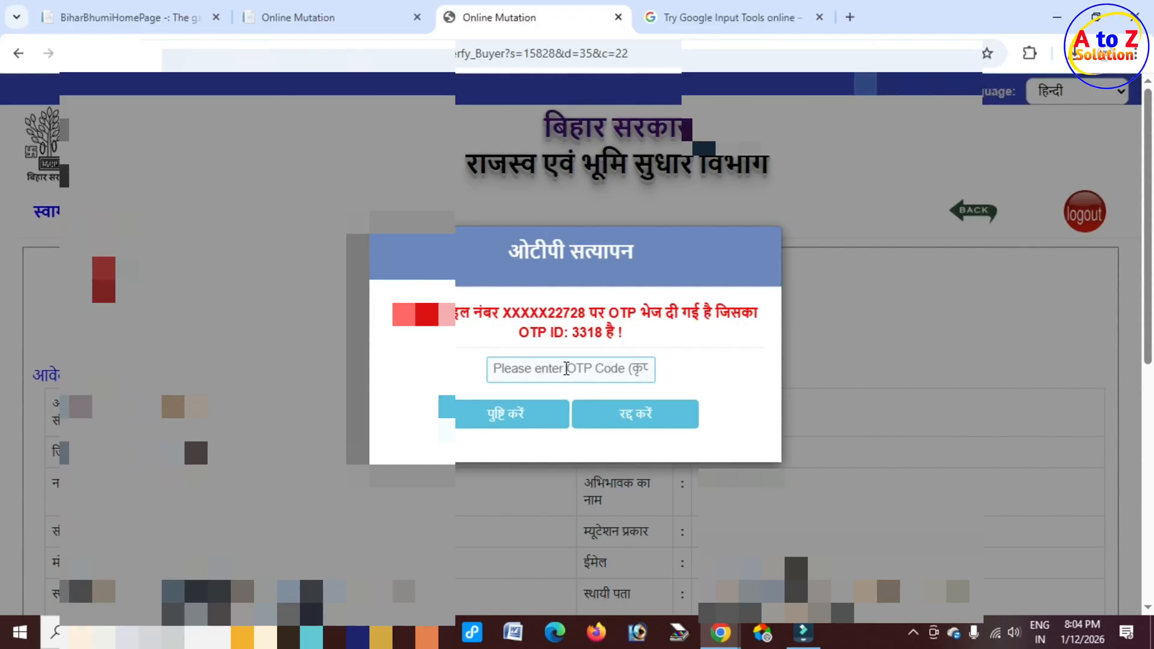
left_click(566, 369)
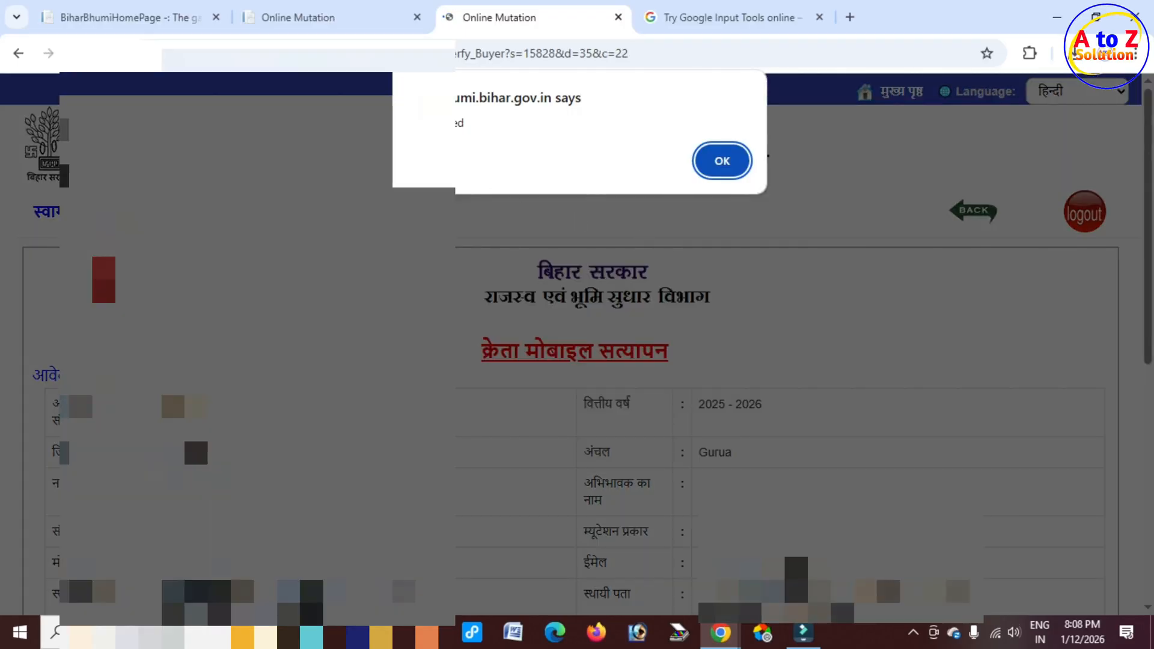
left_click_drag(416, 128, 466, 127)
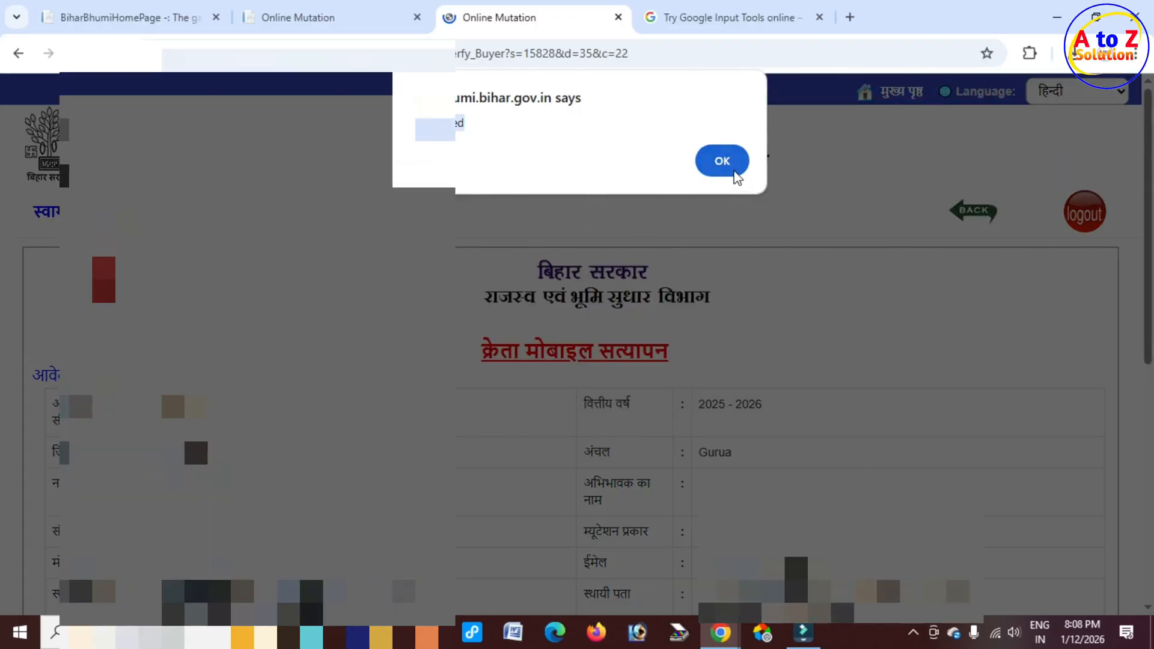
left_click(723, 161)
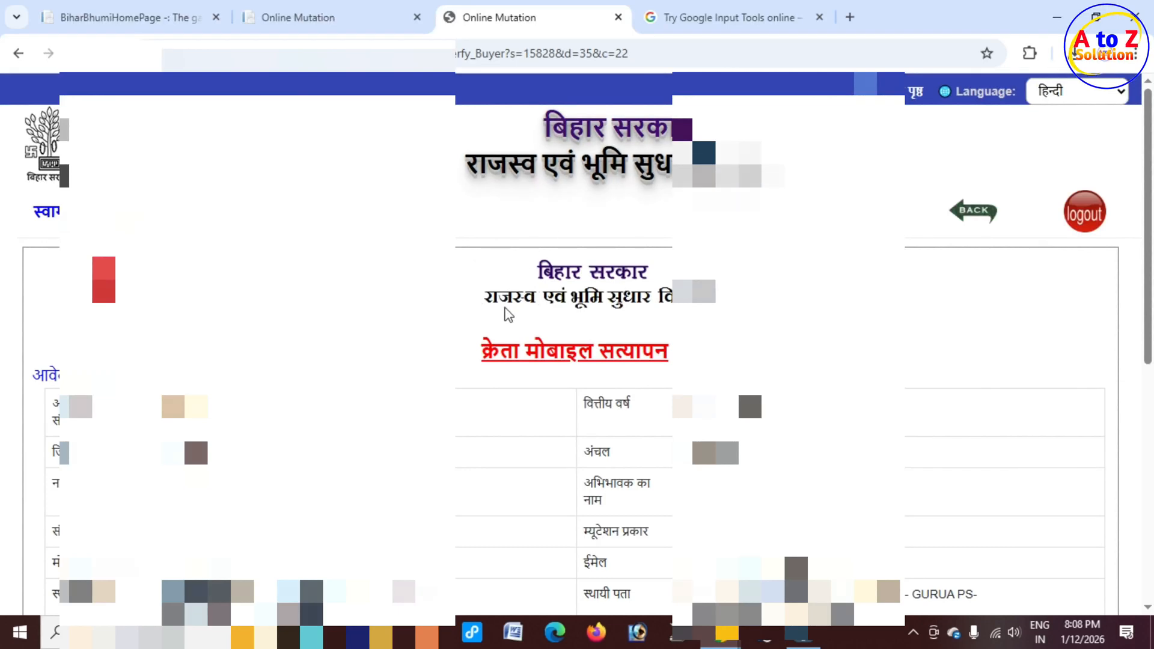
Step: Open the application preview for submission from the buyer verification page
scroll(509, 314, "down", 7)
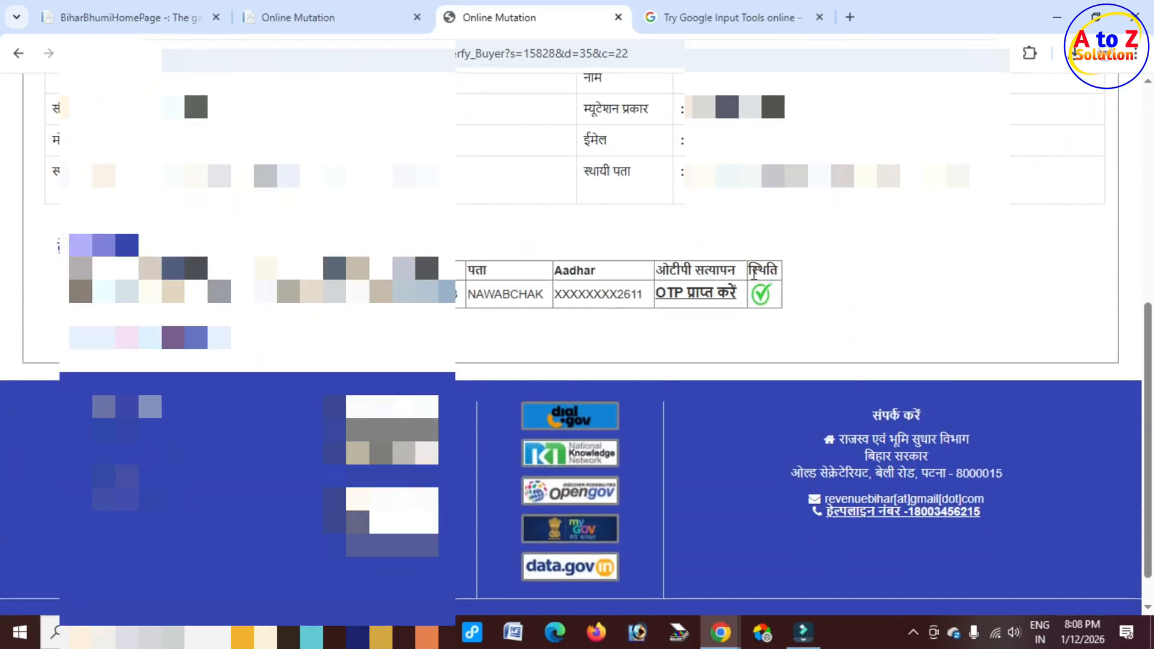
left_click_drag(752, 271, 764, 271)
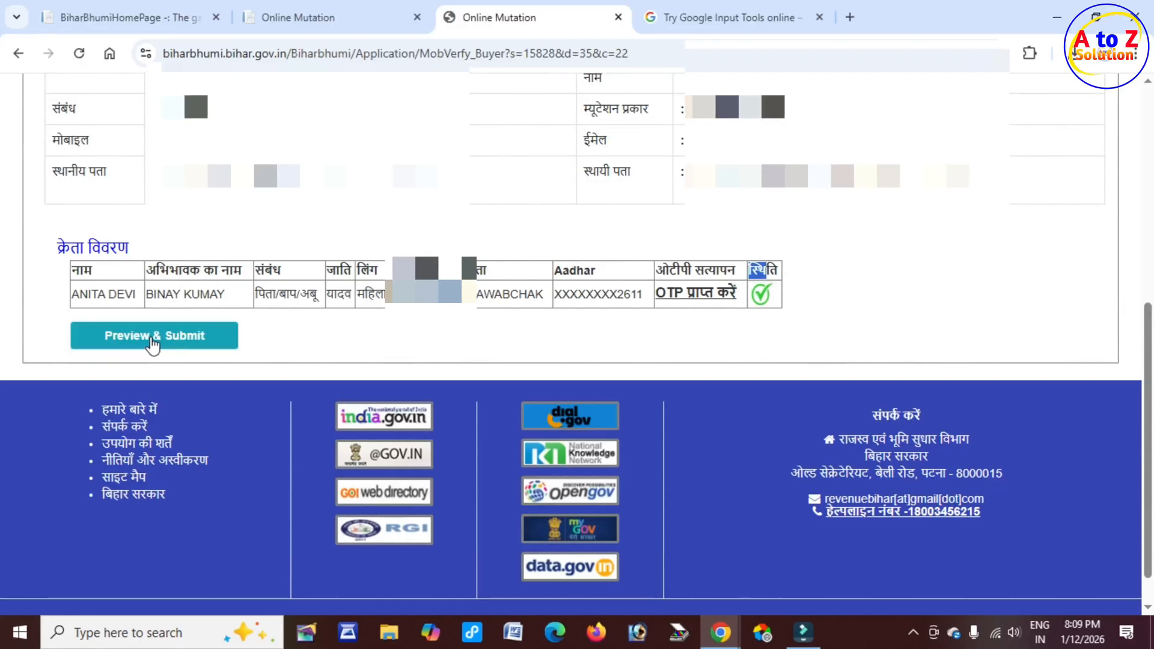
left_click(181, 337)
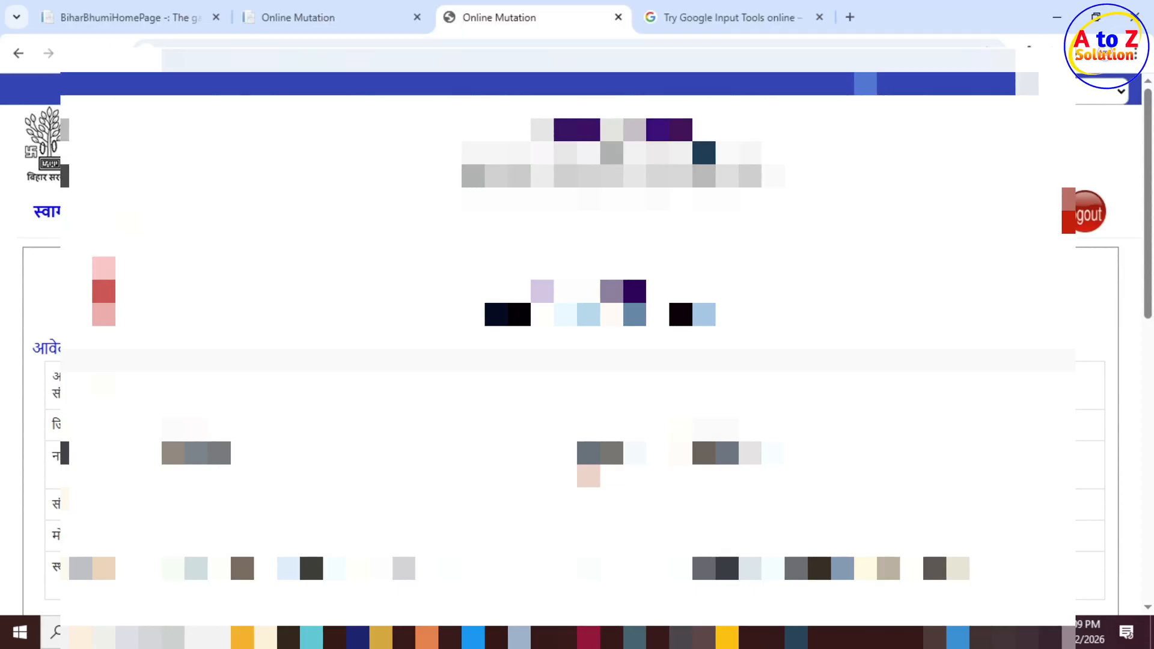
Step: Review the application preview, accept the declaration checkbox and start the final submission
scroll(577, 337, "down", 4)
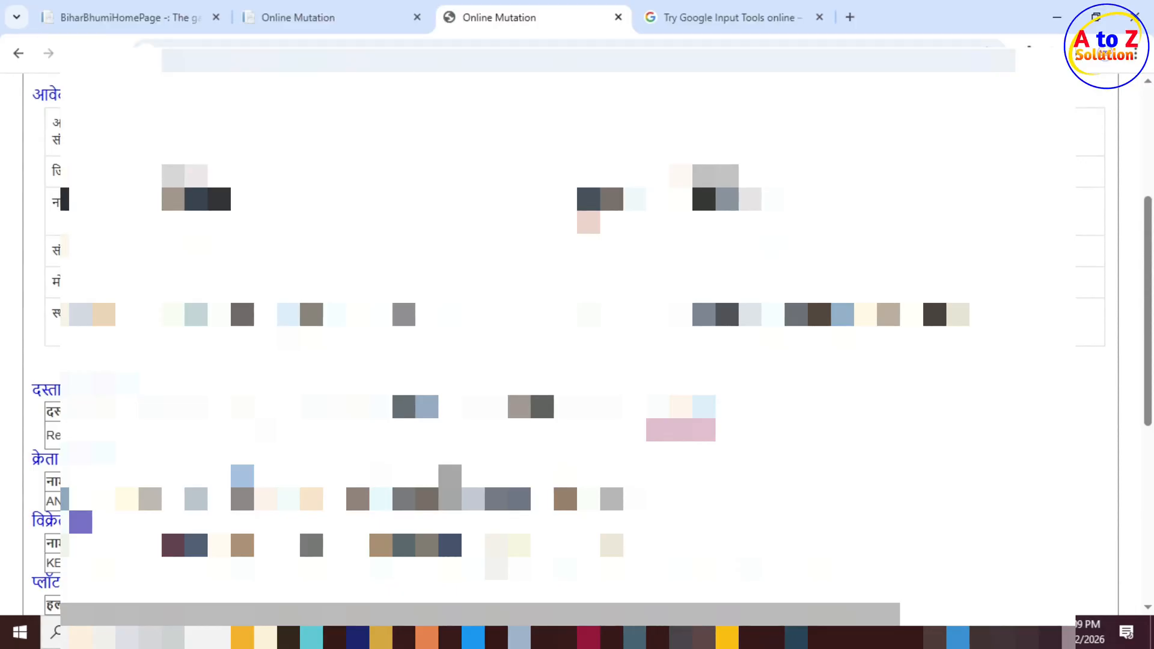
scroll(577, 337, "down", 1)
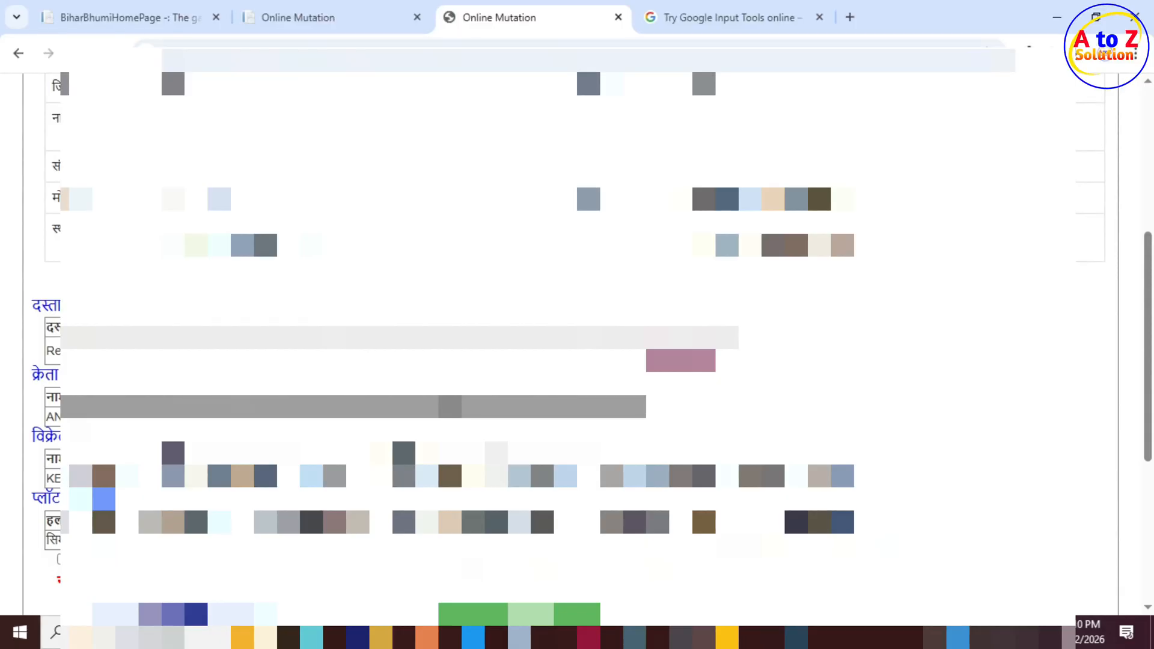
scroll(563, 225, "down", 4)
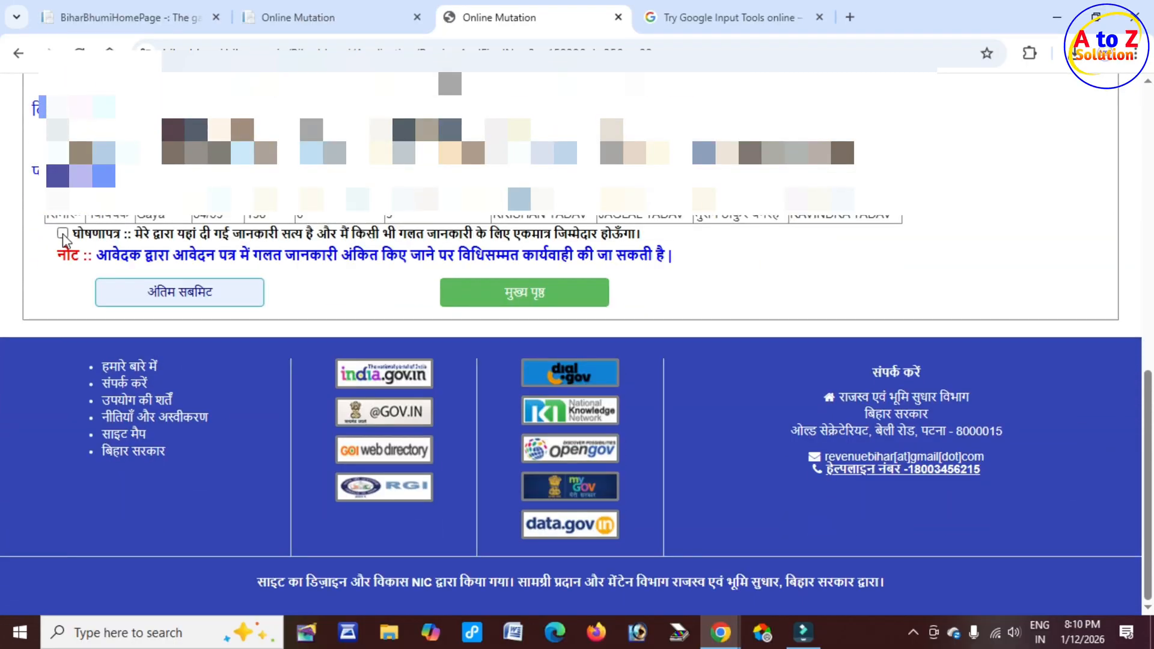
left_click(63, 233)
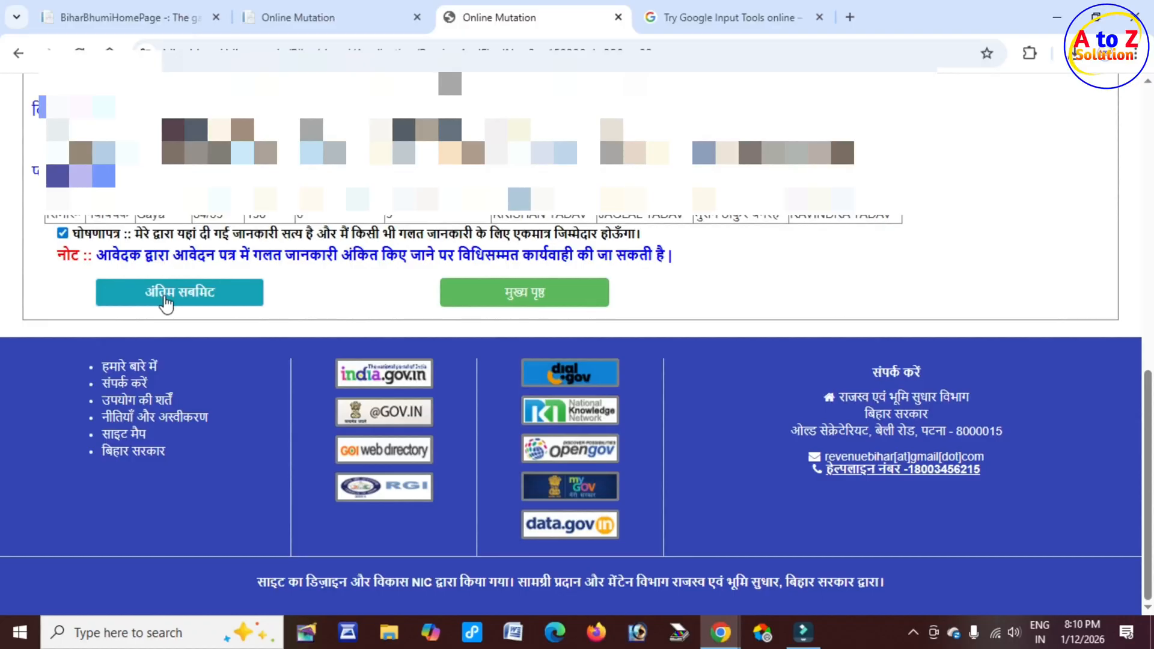
left_click(203, 299)
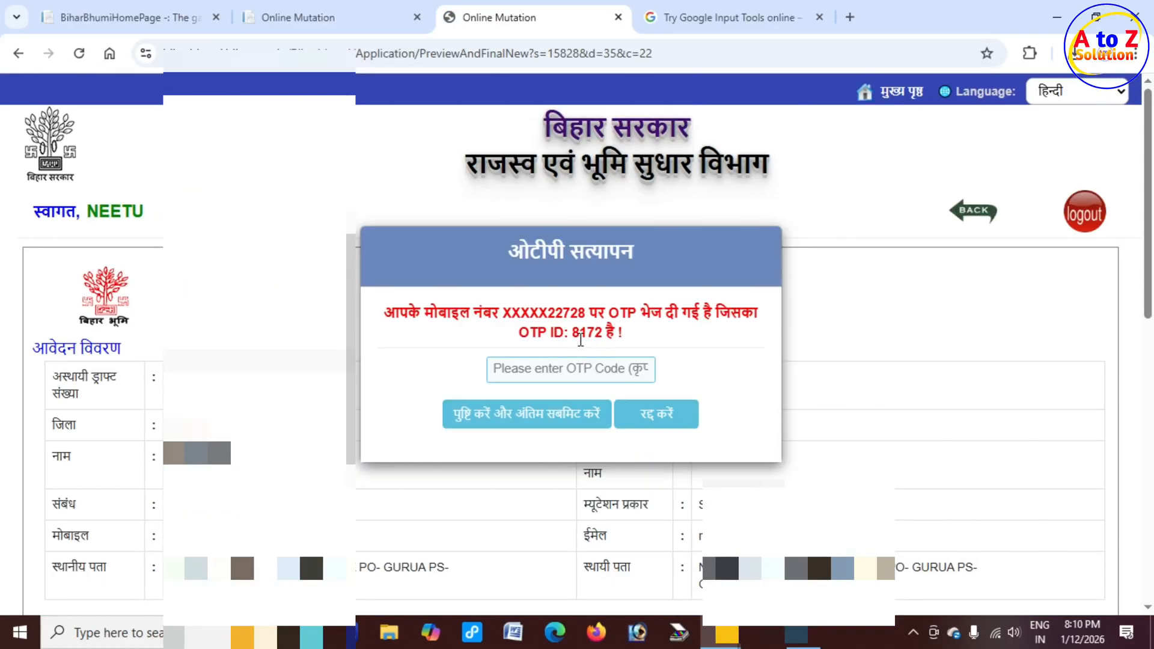
Step: Confirm the final submission in the OTP verification dialog
left_click_drag(572, 332, 618, 333)
left_click(532, 371)
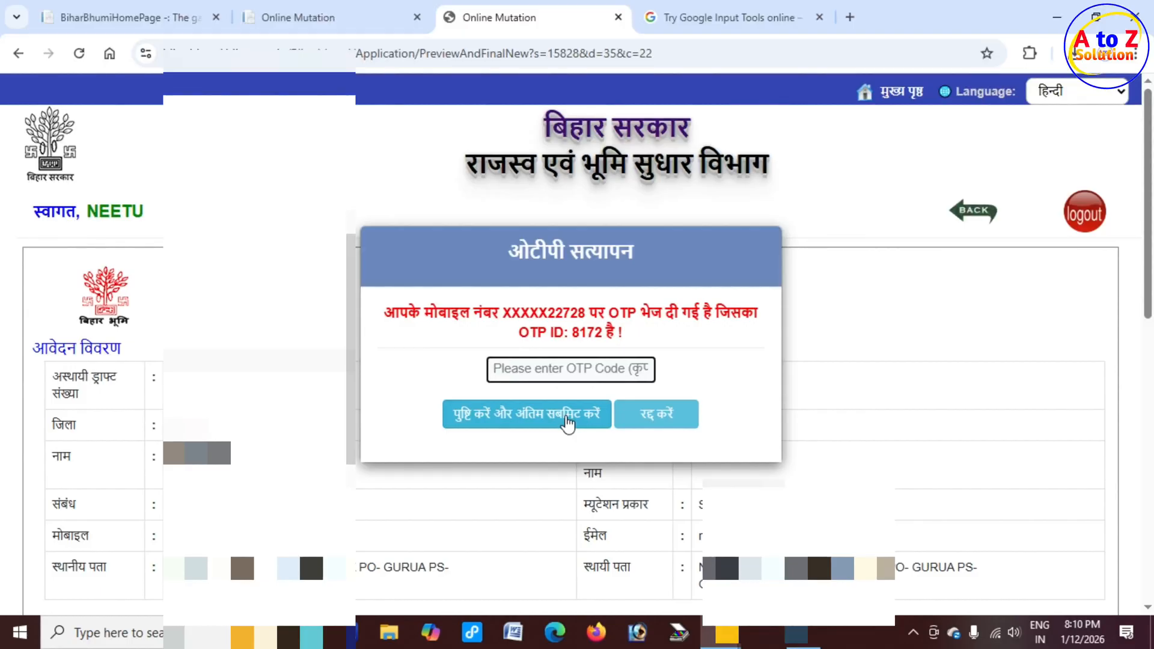
left_click(568, 423)
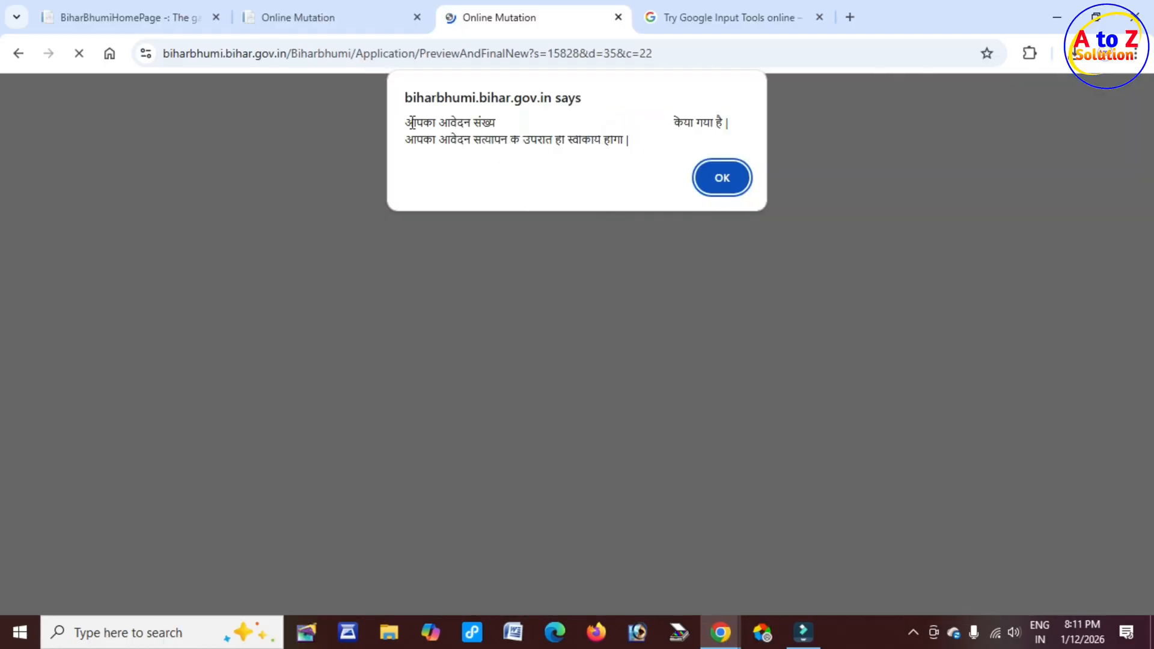
Step: Acknowledge the submission alert and select the application number on the acknowledgement page
left_click_drag(449, 139, 773, 210)
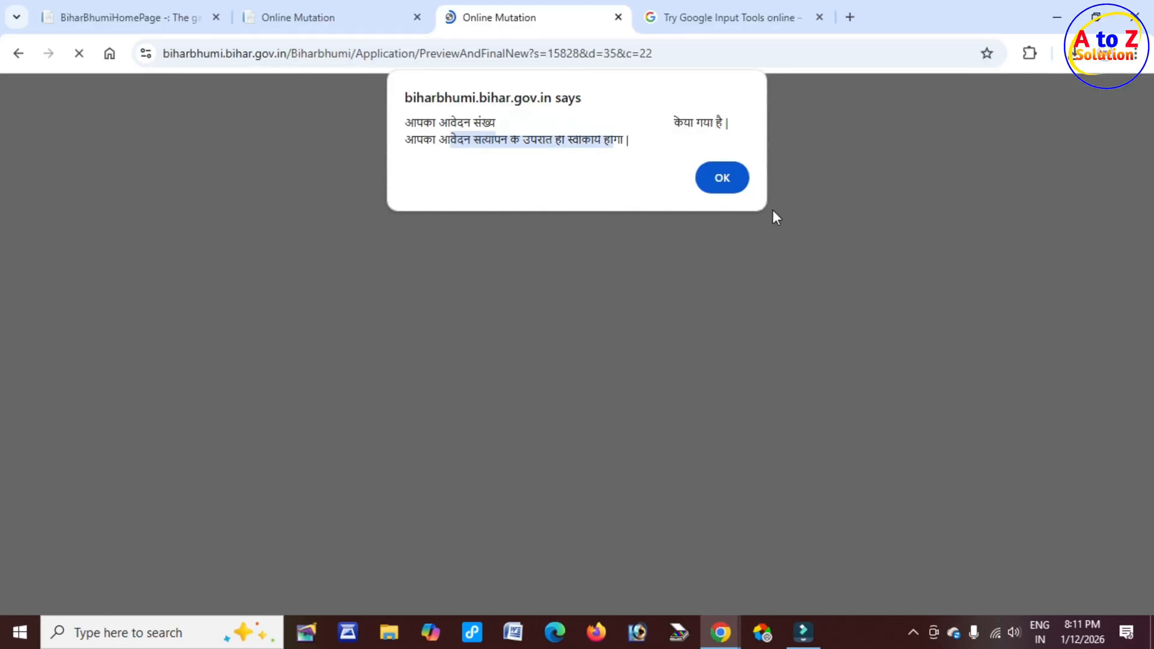
left_click(721, 177)
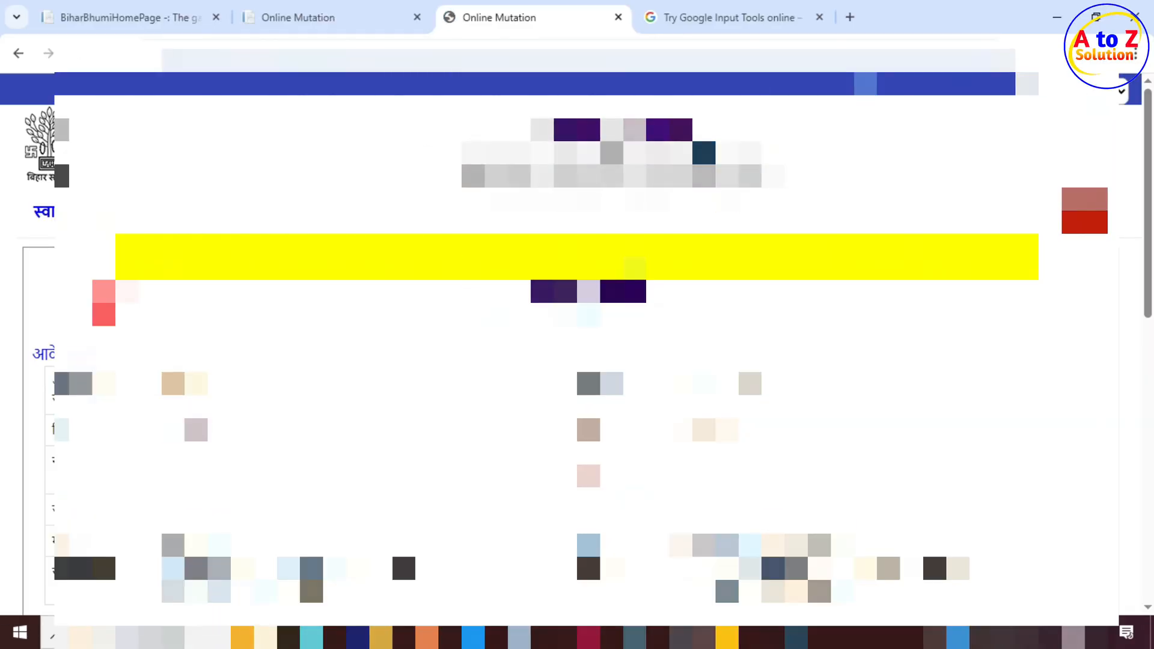
left_click_drag(277, 267, 461, 267)
left_click(819, 338)
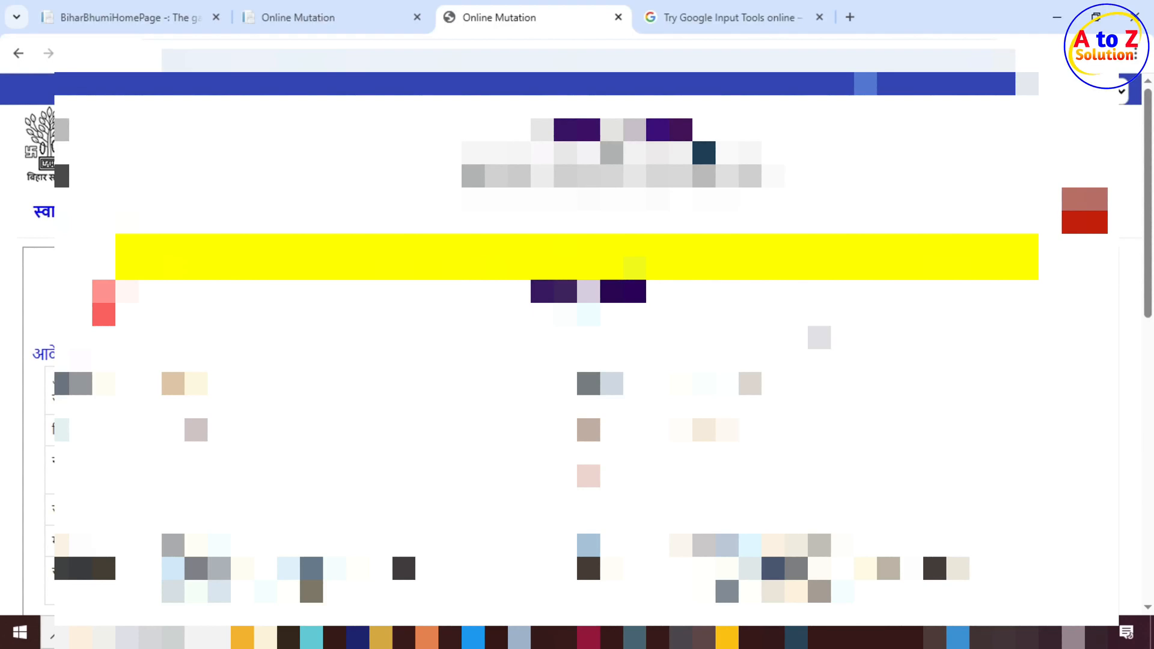